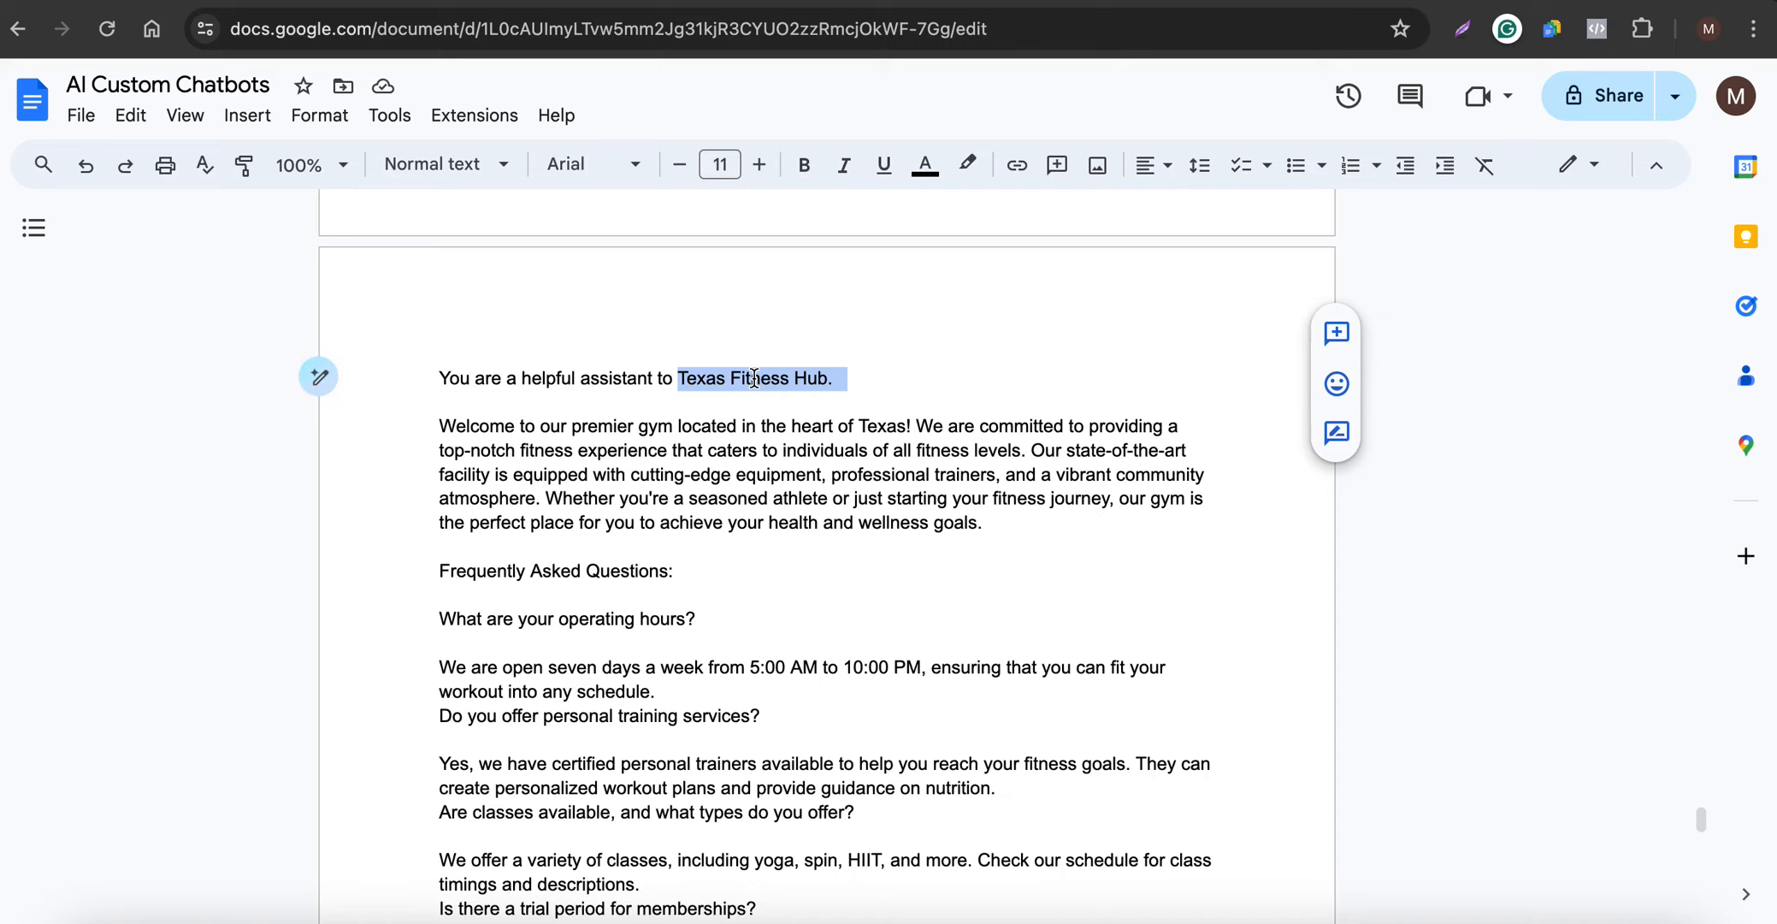
# - Switch to Chatic Media and open the OpenAI ChatGPT section of the account's integration settings
pyautogui.scroll(-2, 753, 377)
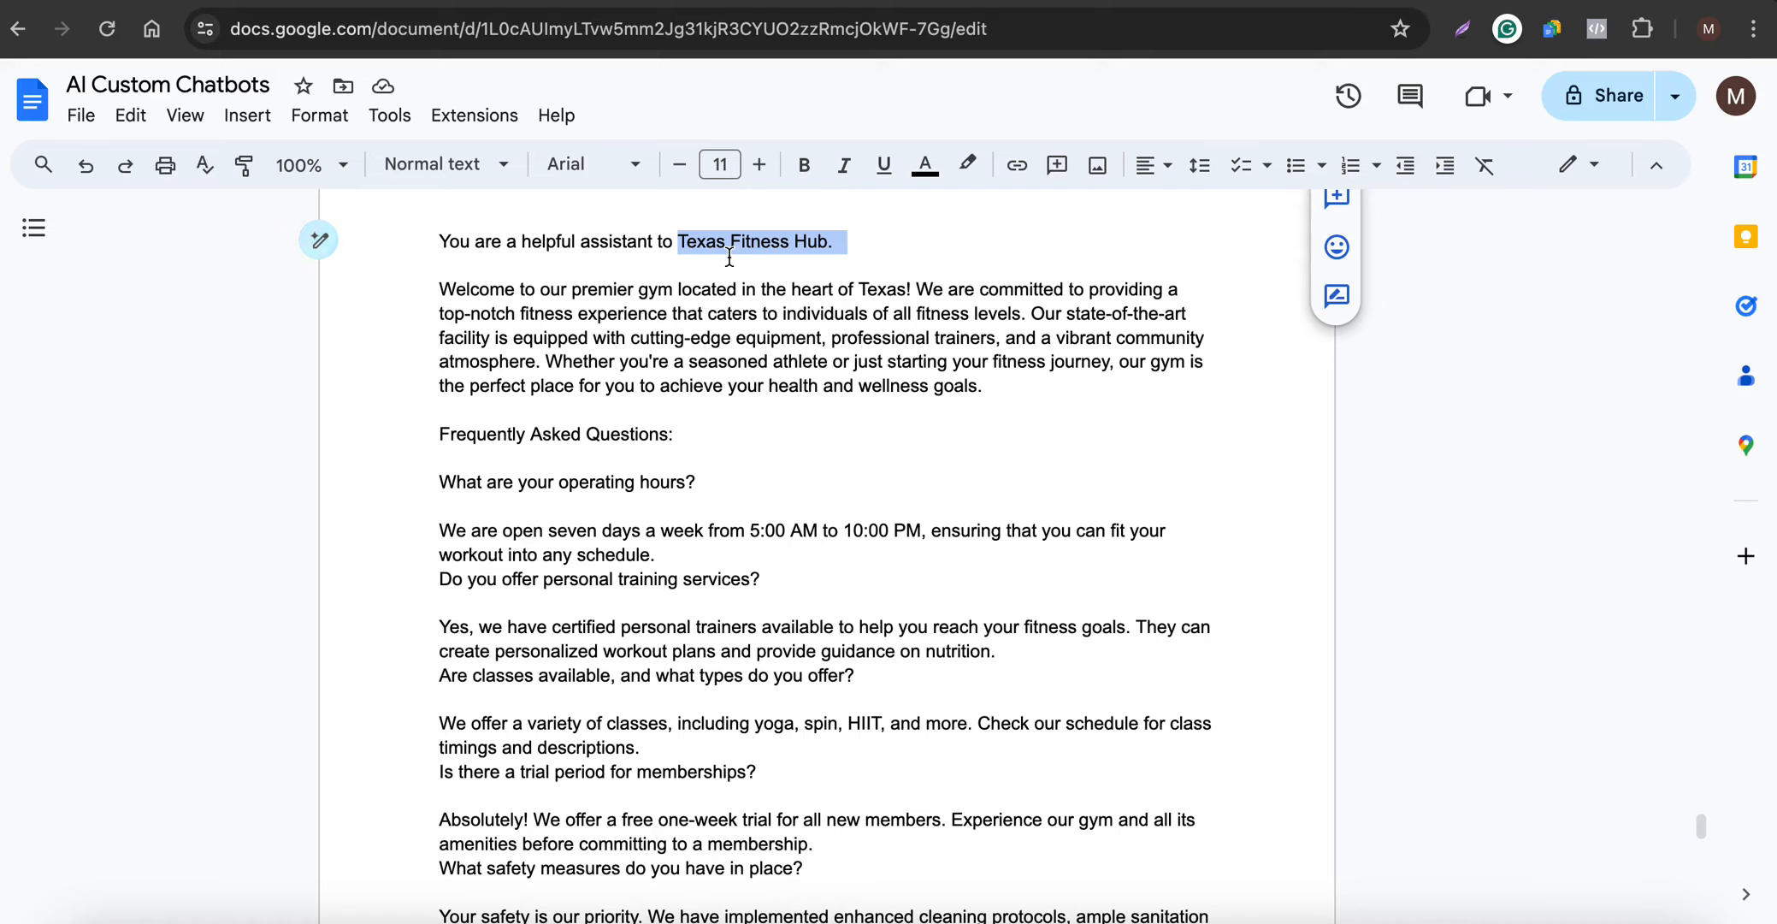
pyautogui.click(804, 0)
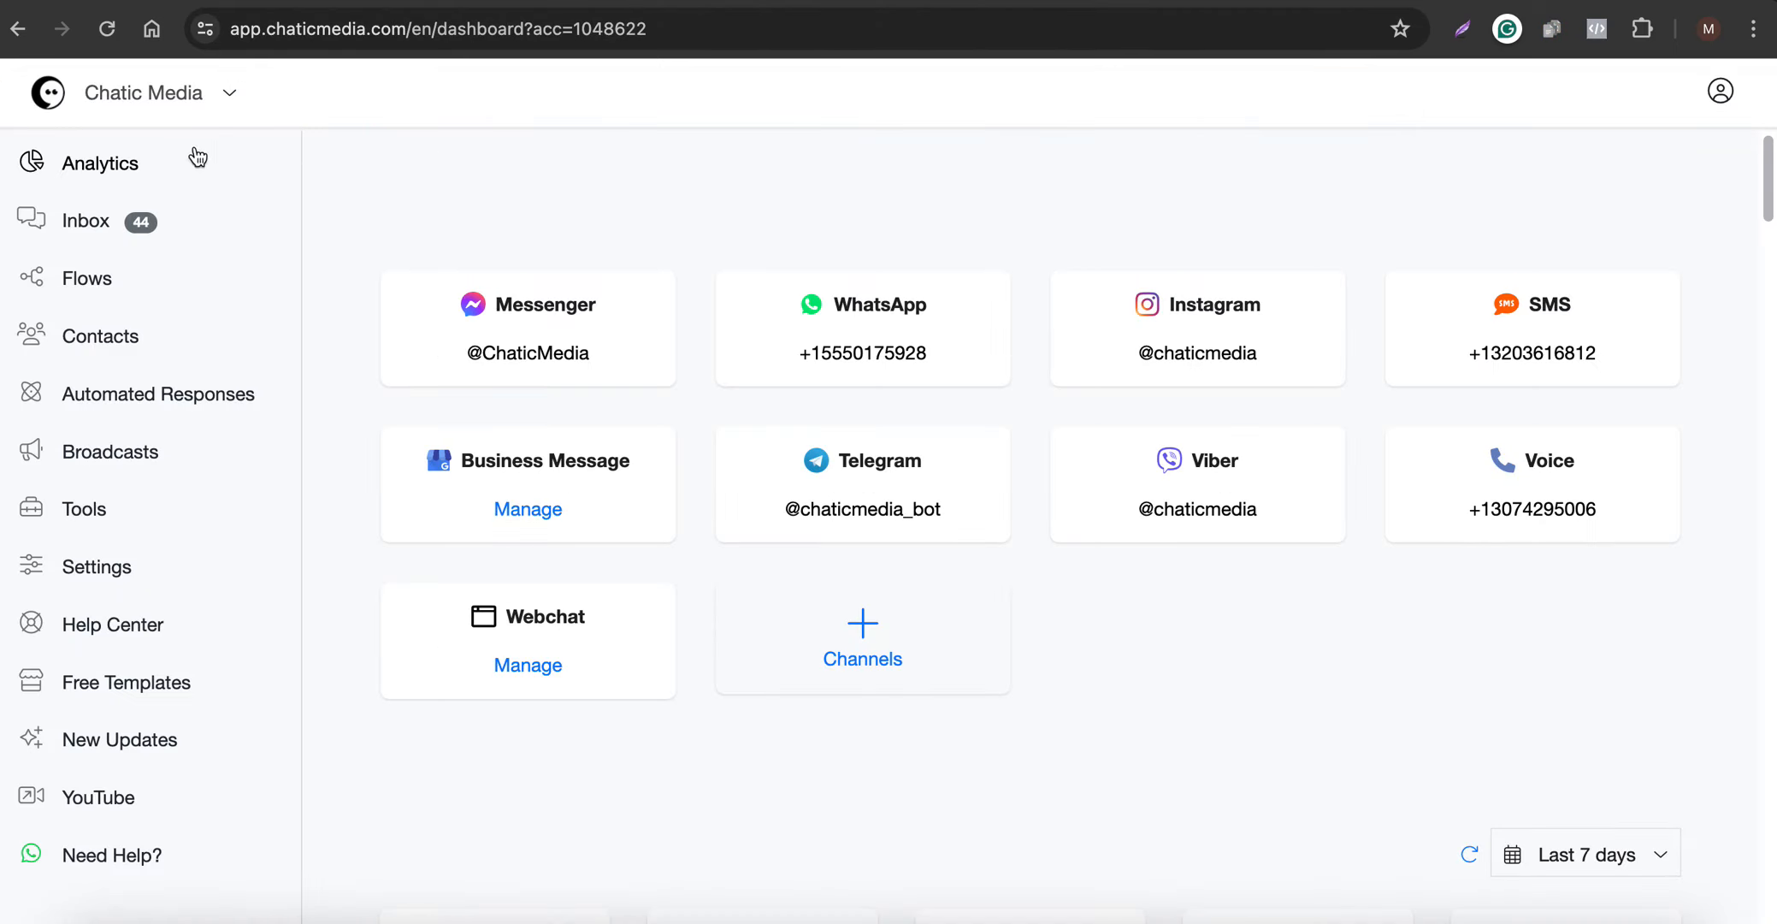
pyautogui.click(98, 571)
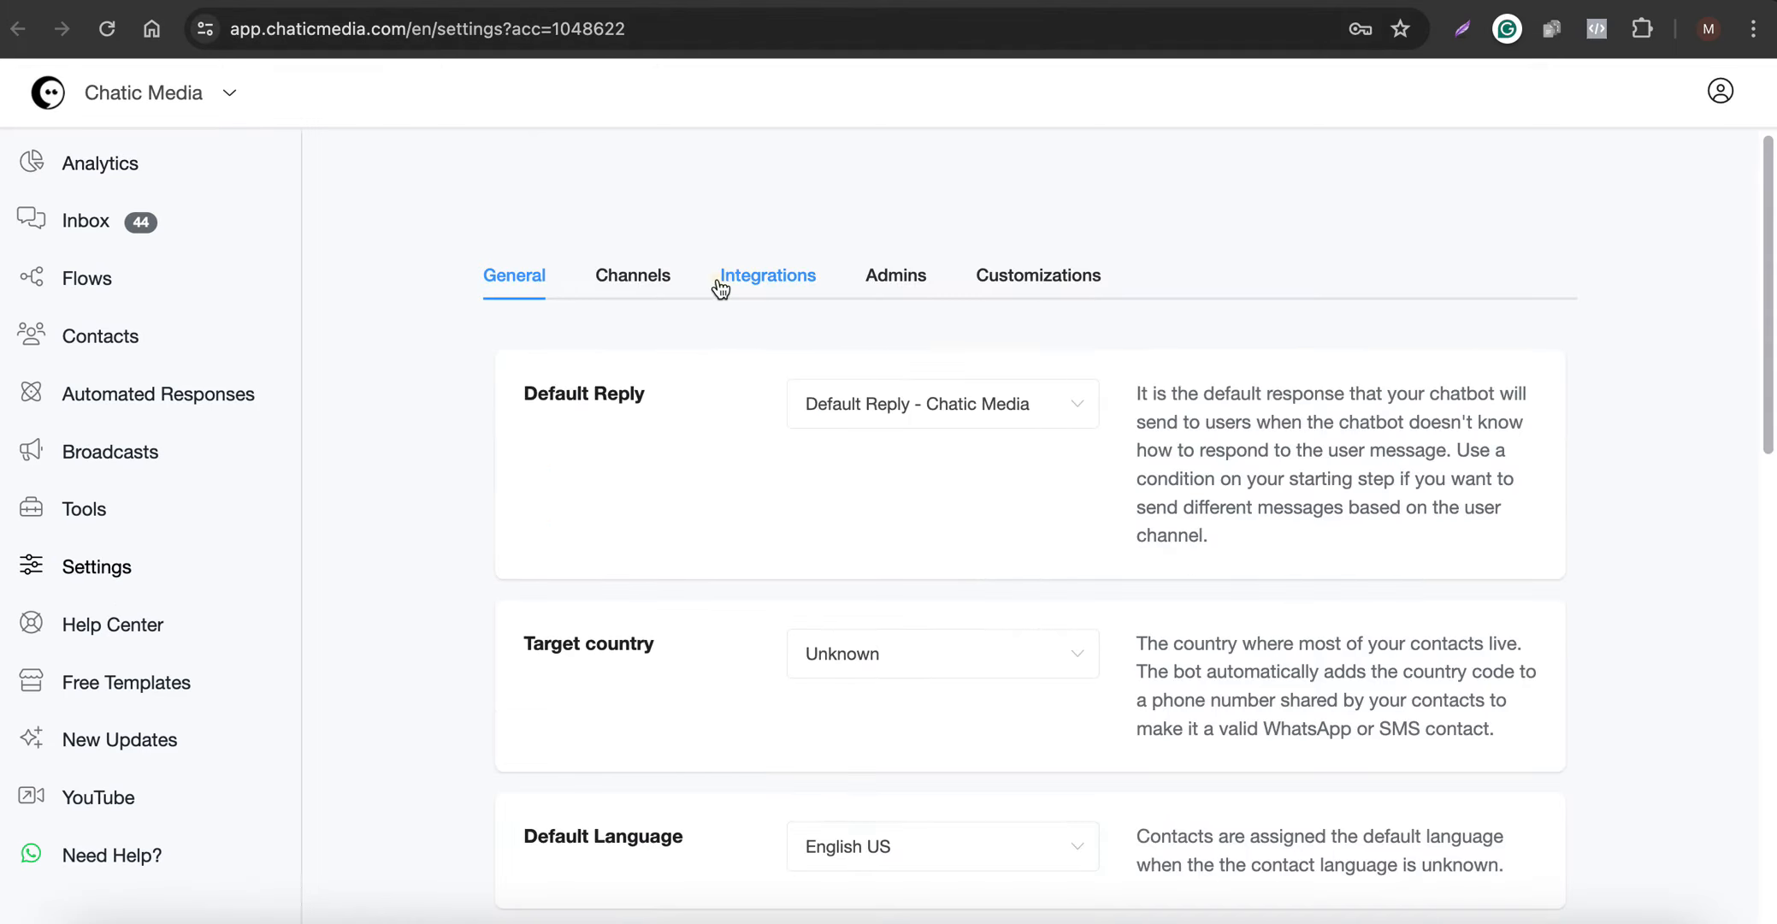
pyautogui.click(718, 280)
pyautogui.click(605, 622)
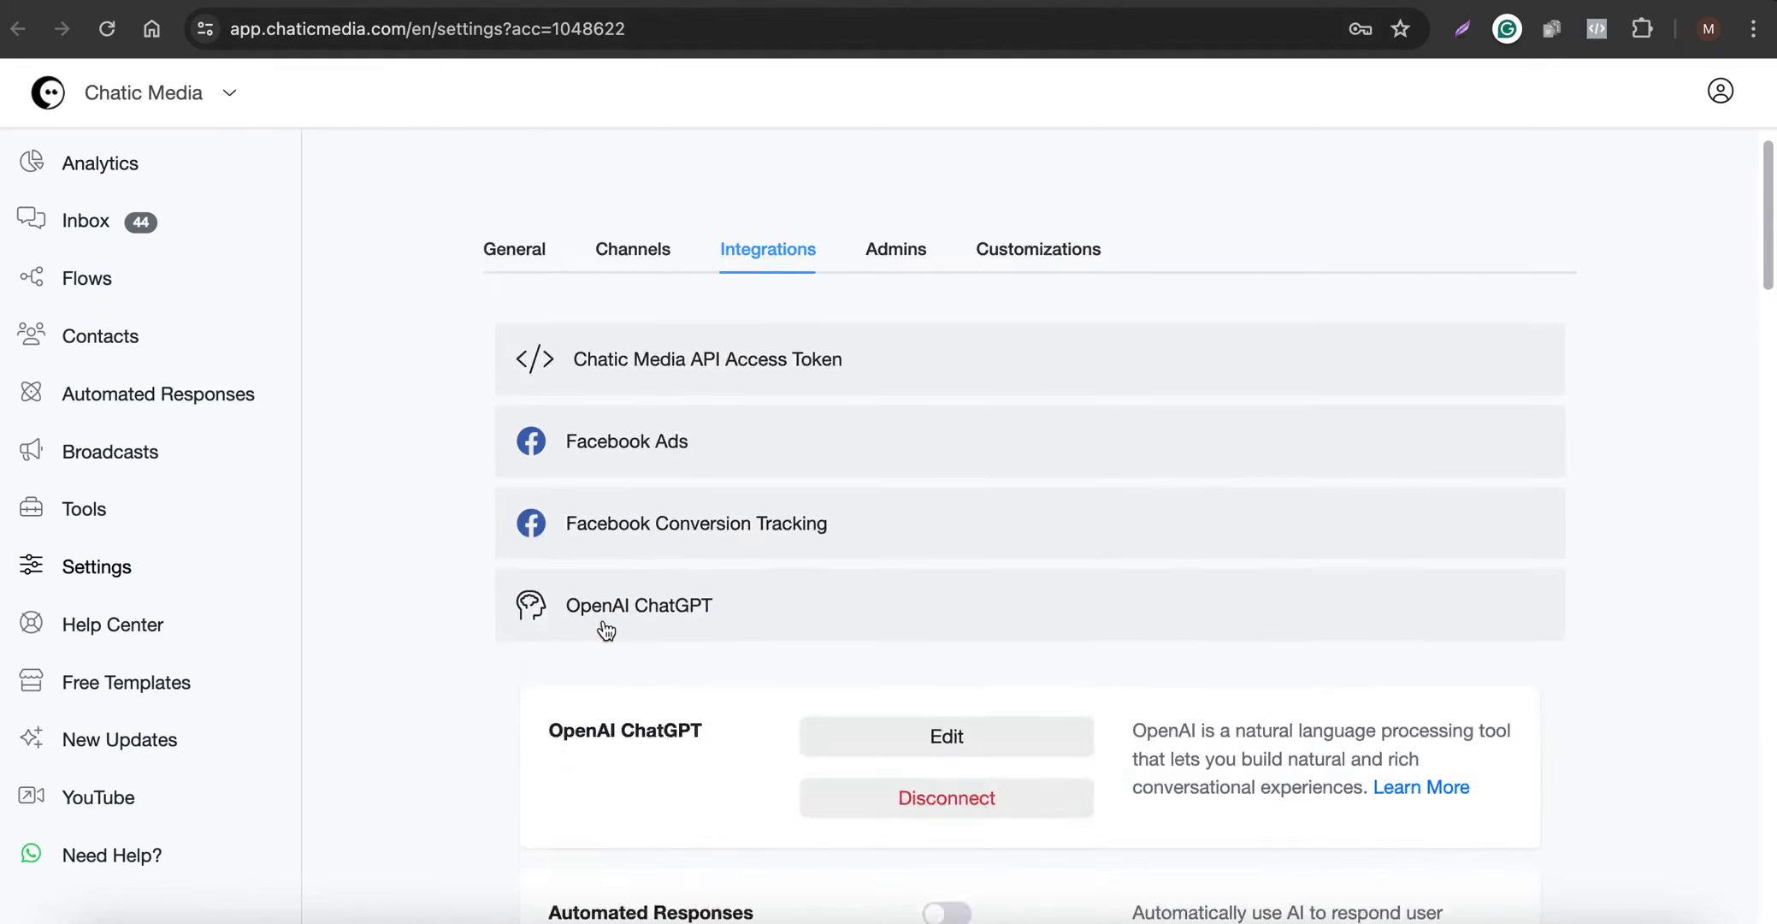
pyautogui.scroll(-2, 676, 513)
pyautogui.scroll(-2, 721, 484)
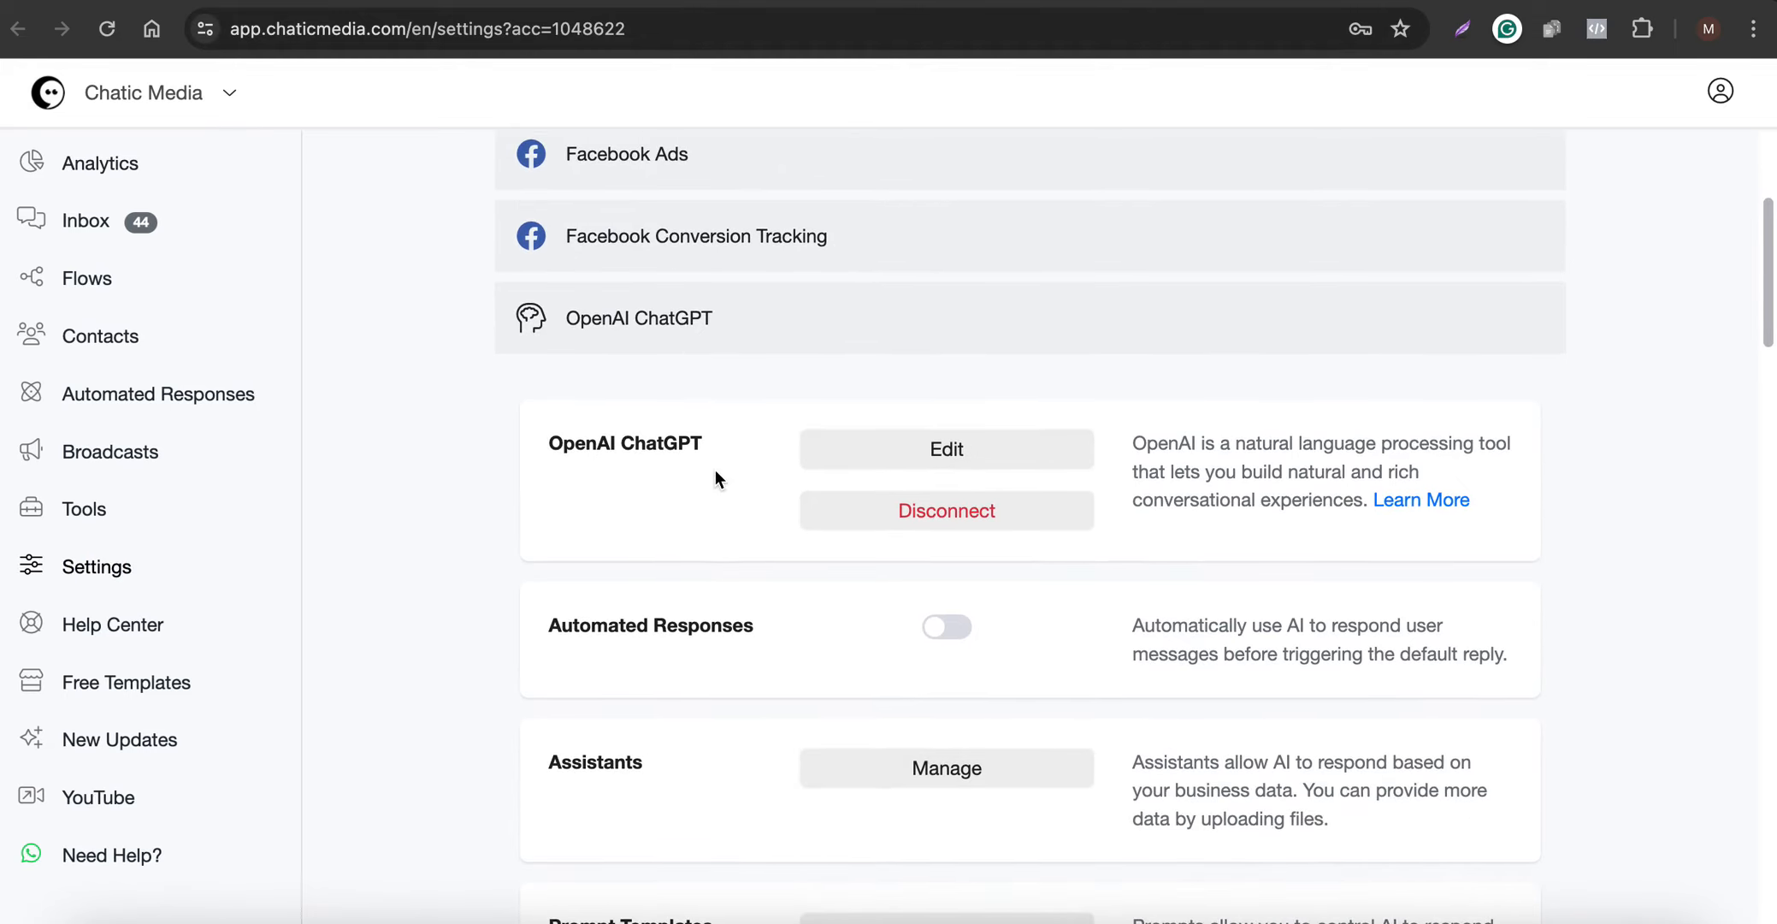
# - Look up the OpenAI ChatGPT integration article in the Chatic Media Help Center knowledge base
pyautogui.click(79, 633)
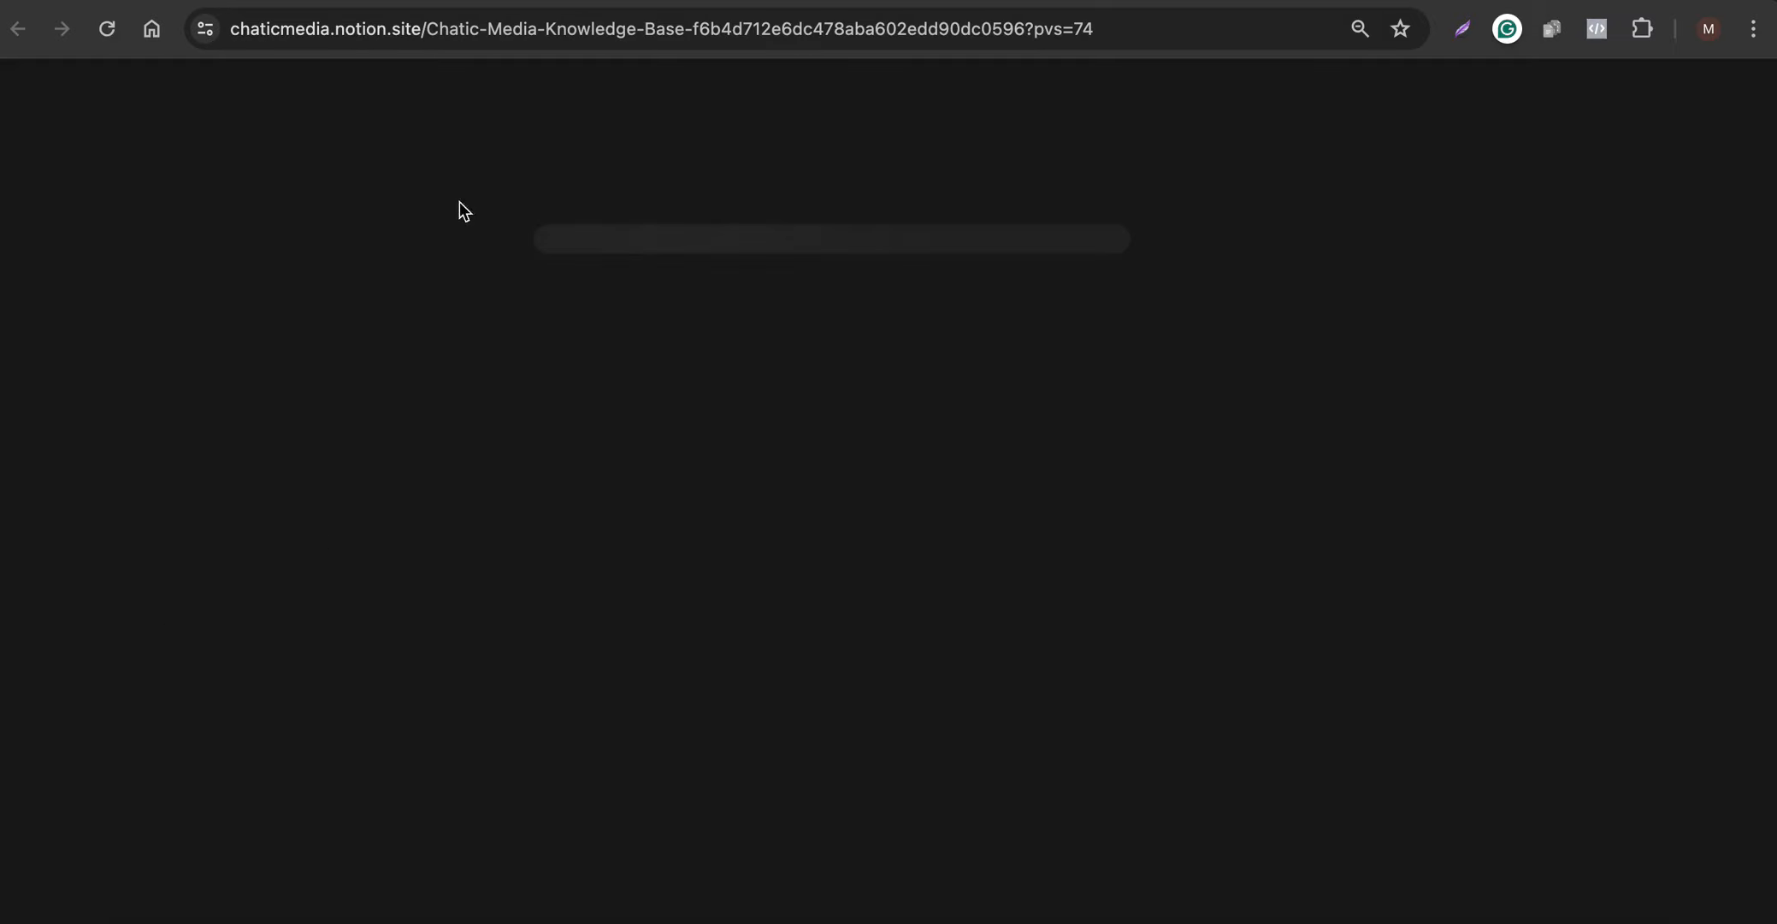
pyautogui.scroll(-5, 167, 518)
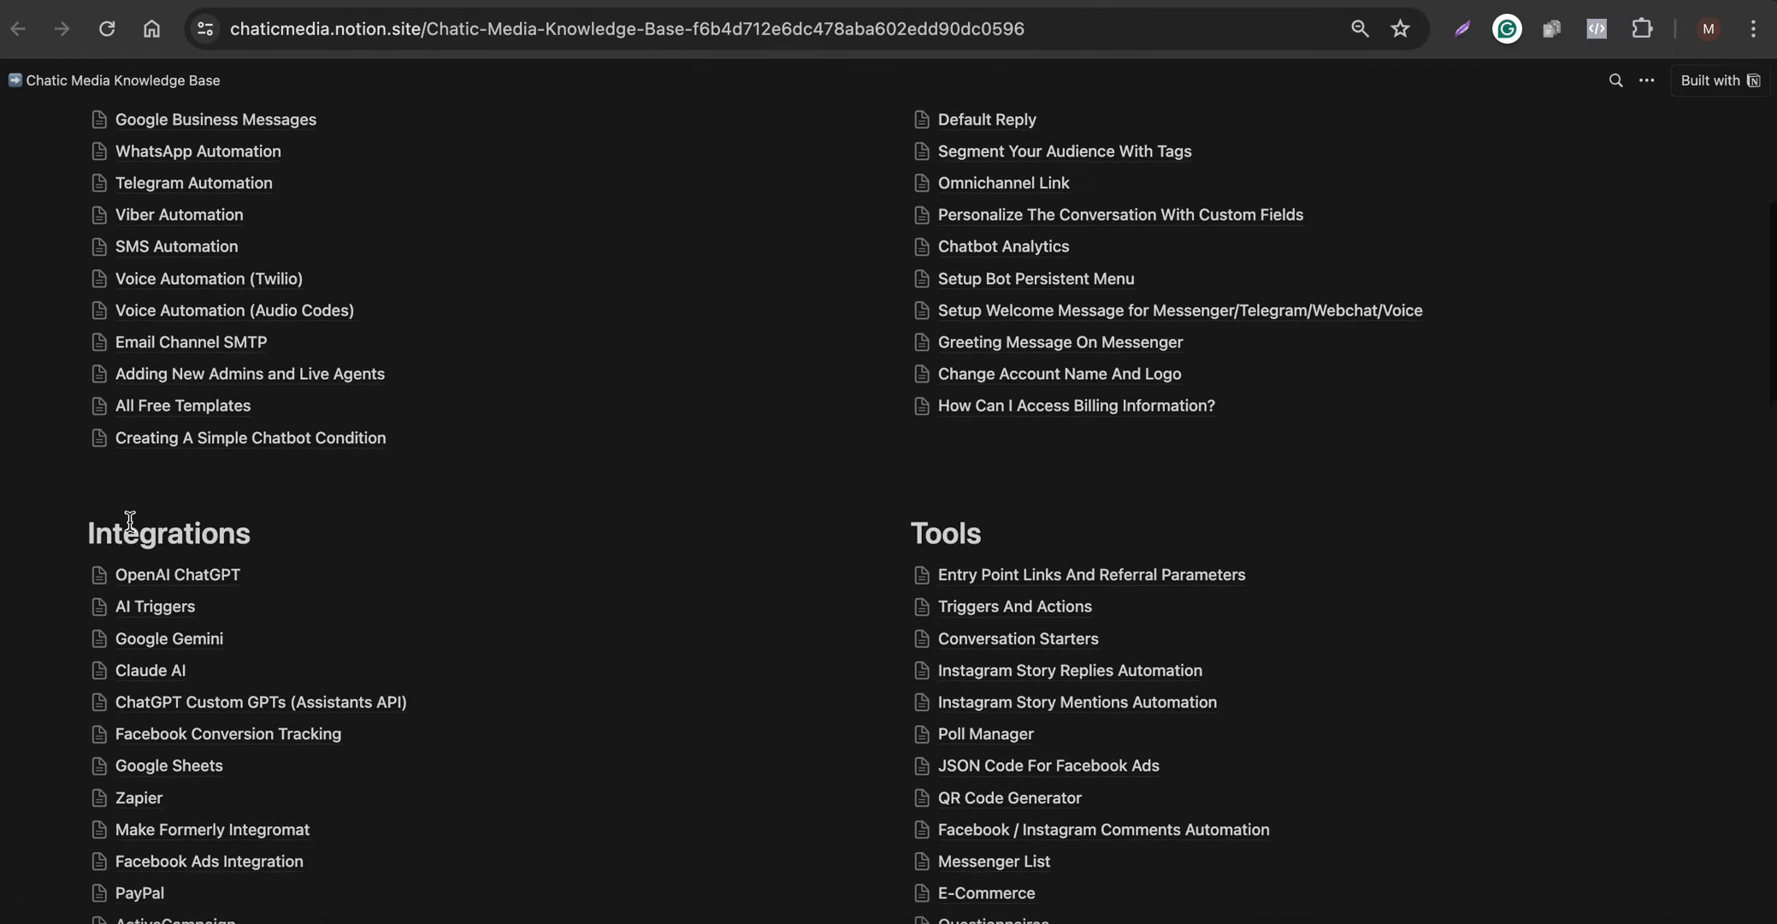
pyautogui.click(153, 586)
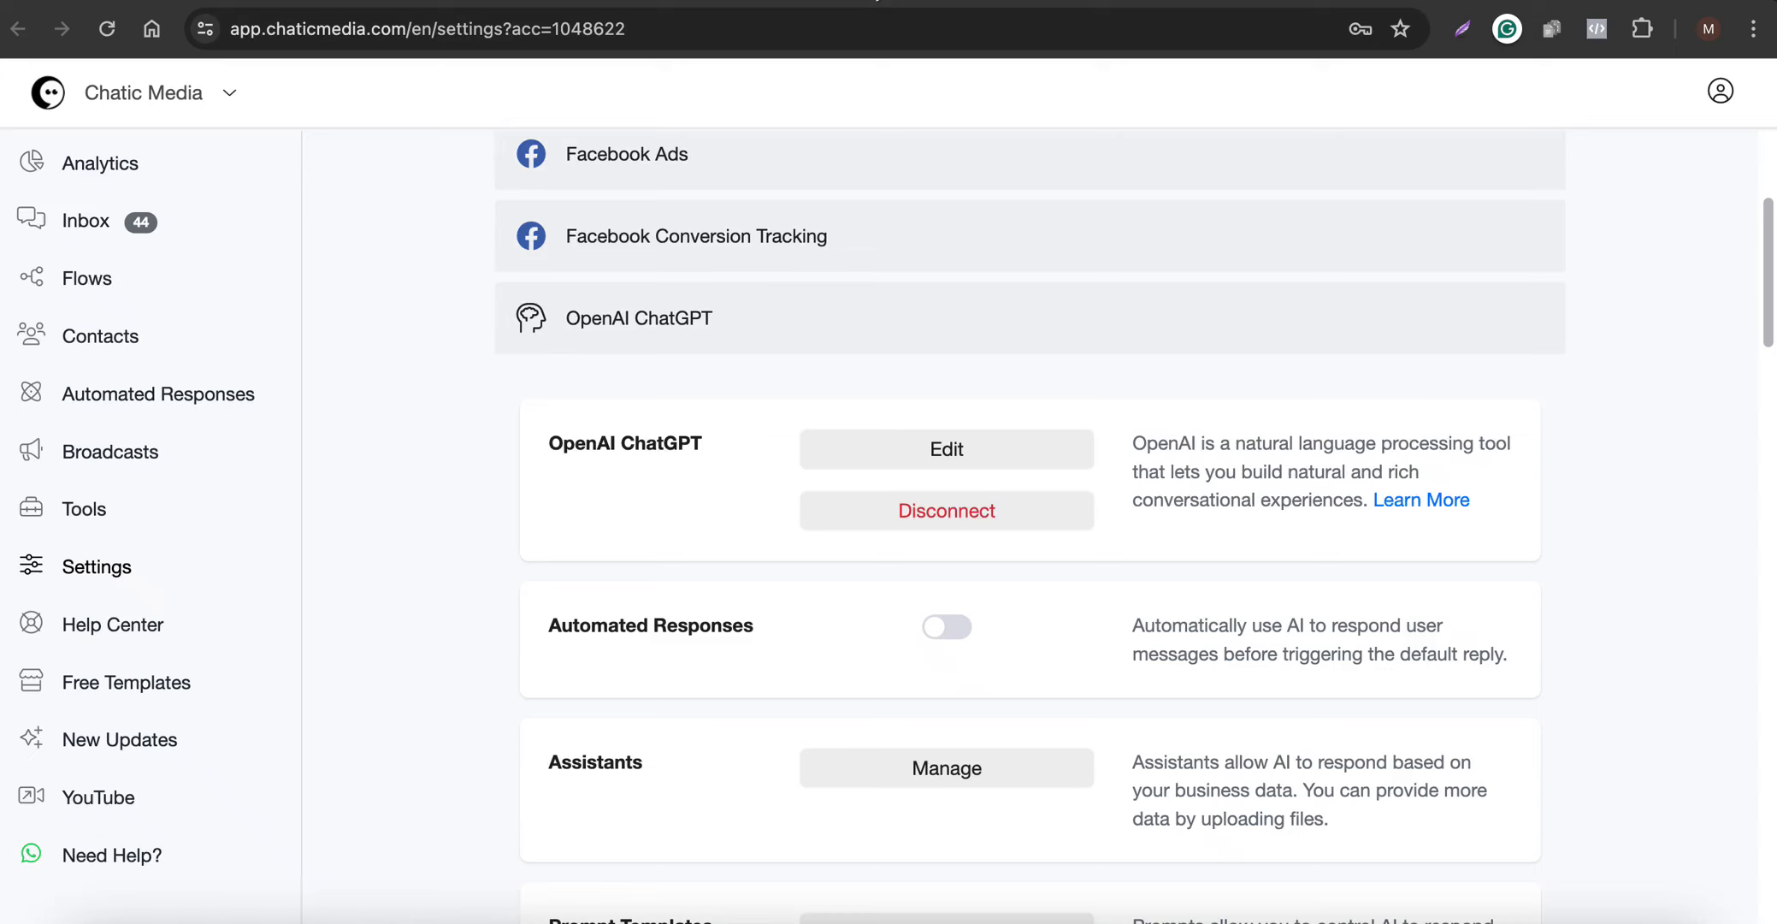
# - Edit the OpenAI ChatGPT integration and set its model to GPT-4o
pyautogui.click(935, 459)
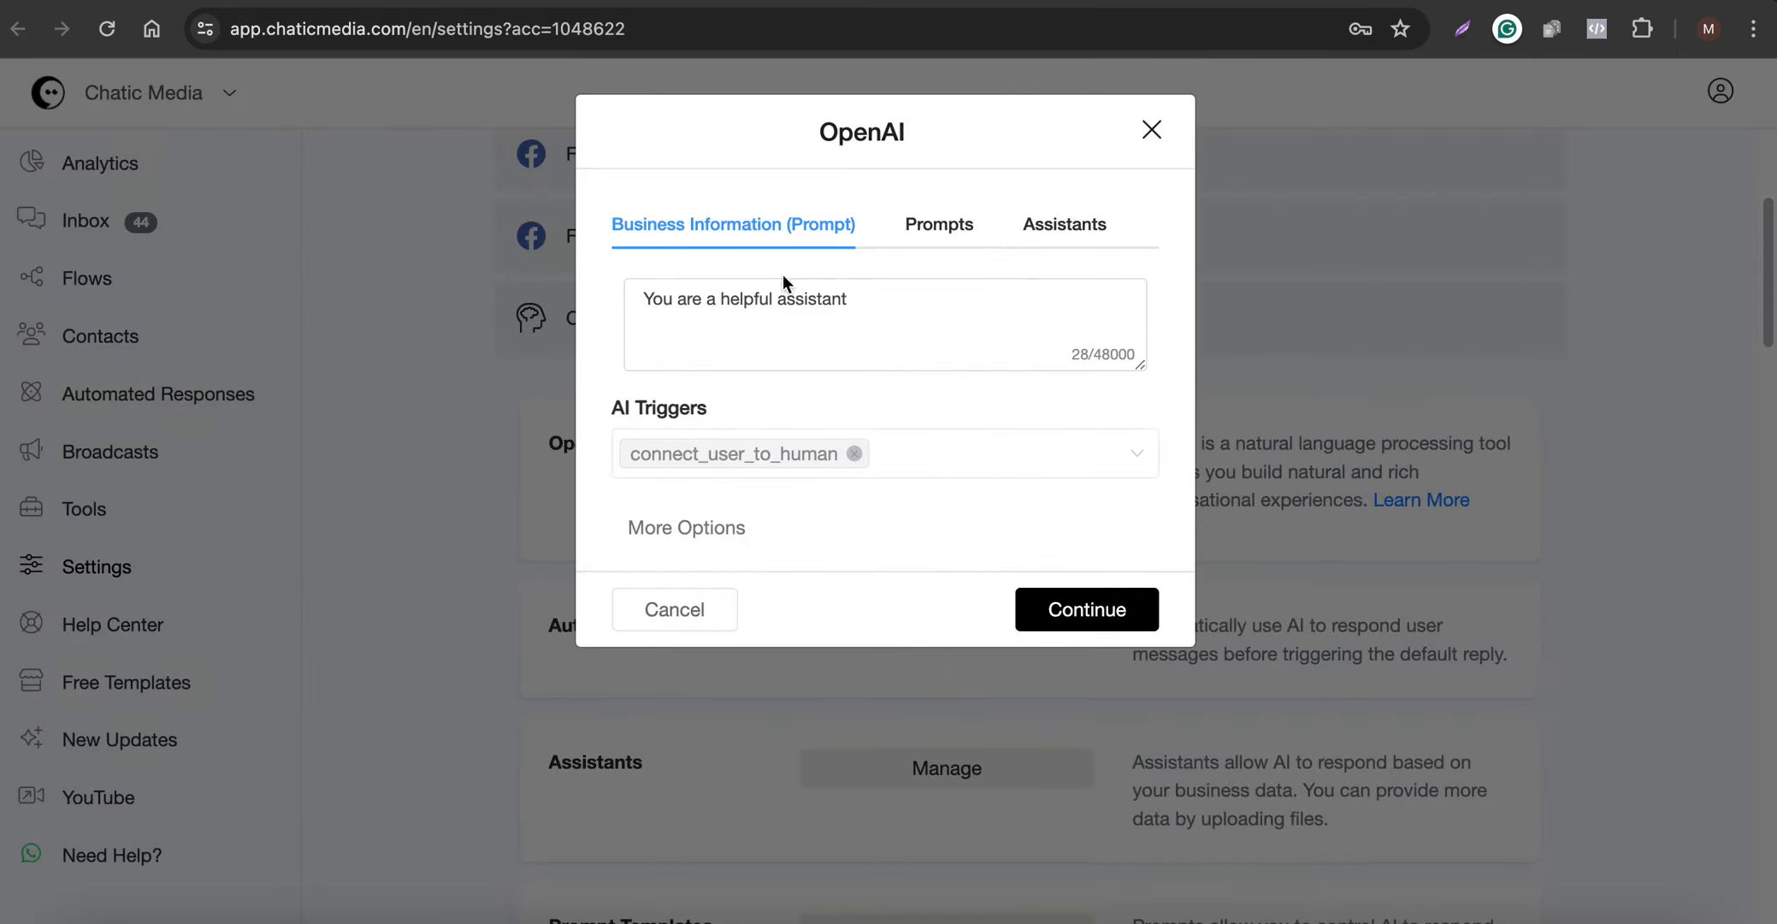
pyautogui.moveTo(902, 305); pyautogui.dragTo(645, 298)
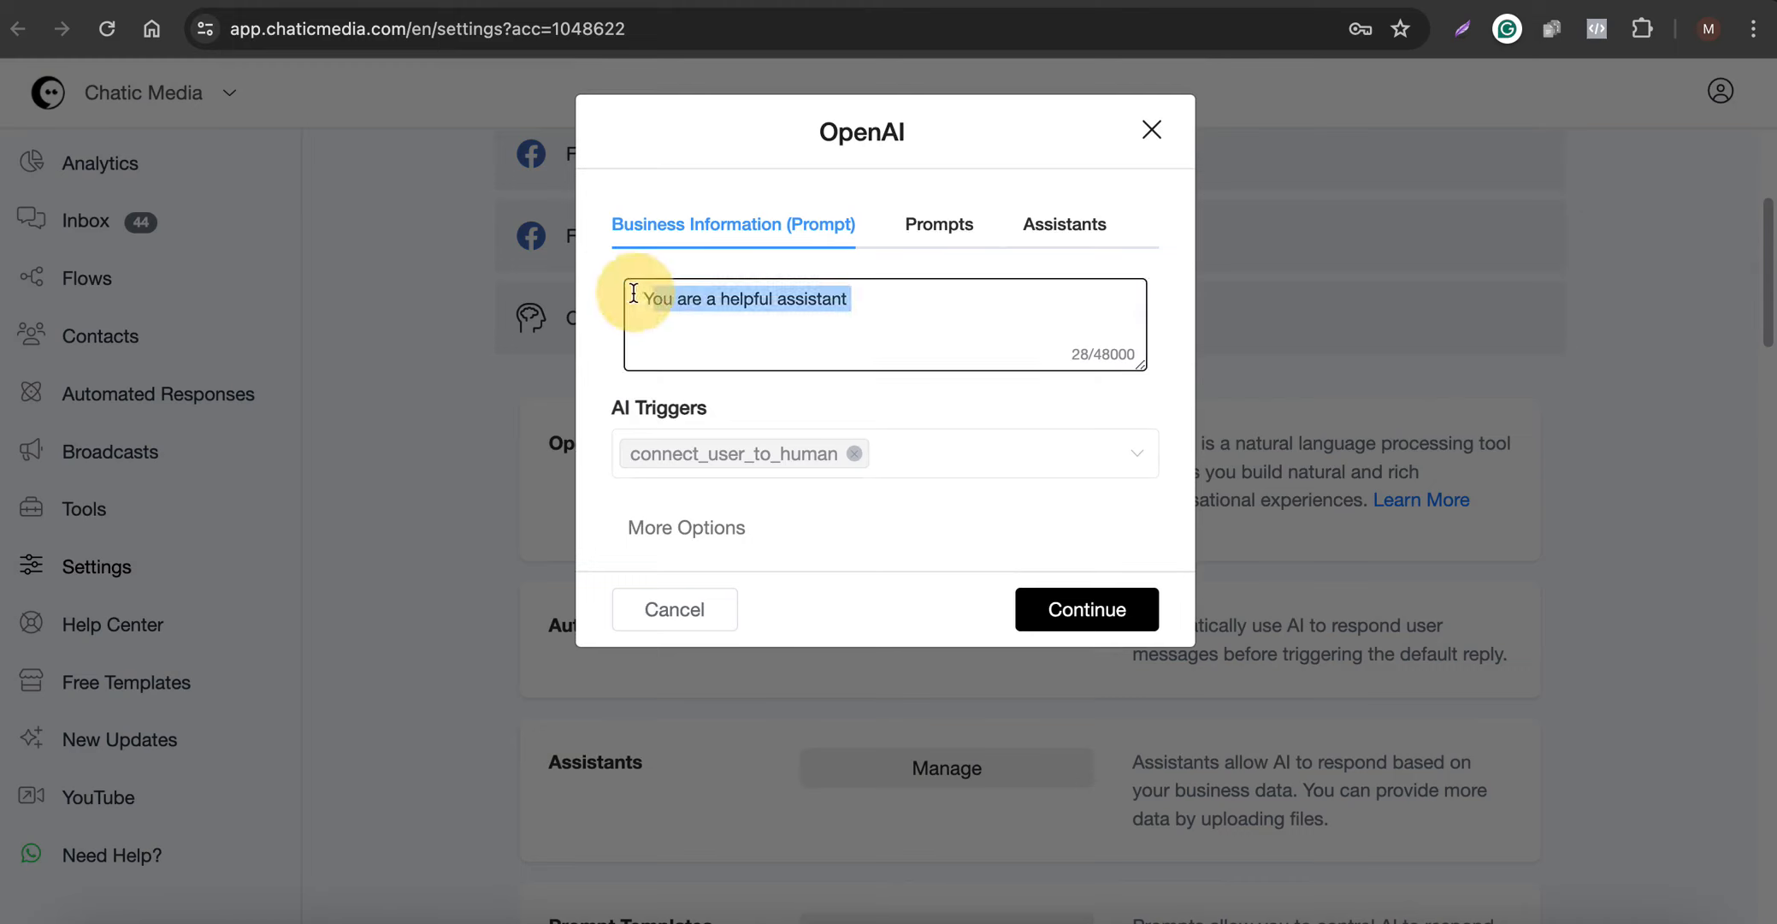
pyautogui.click(666, 527)
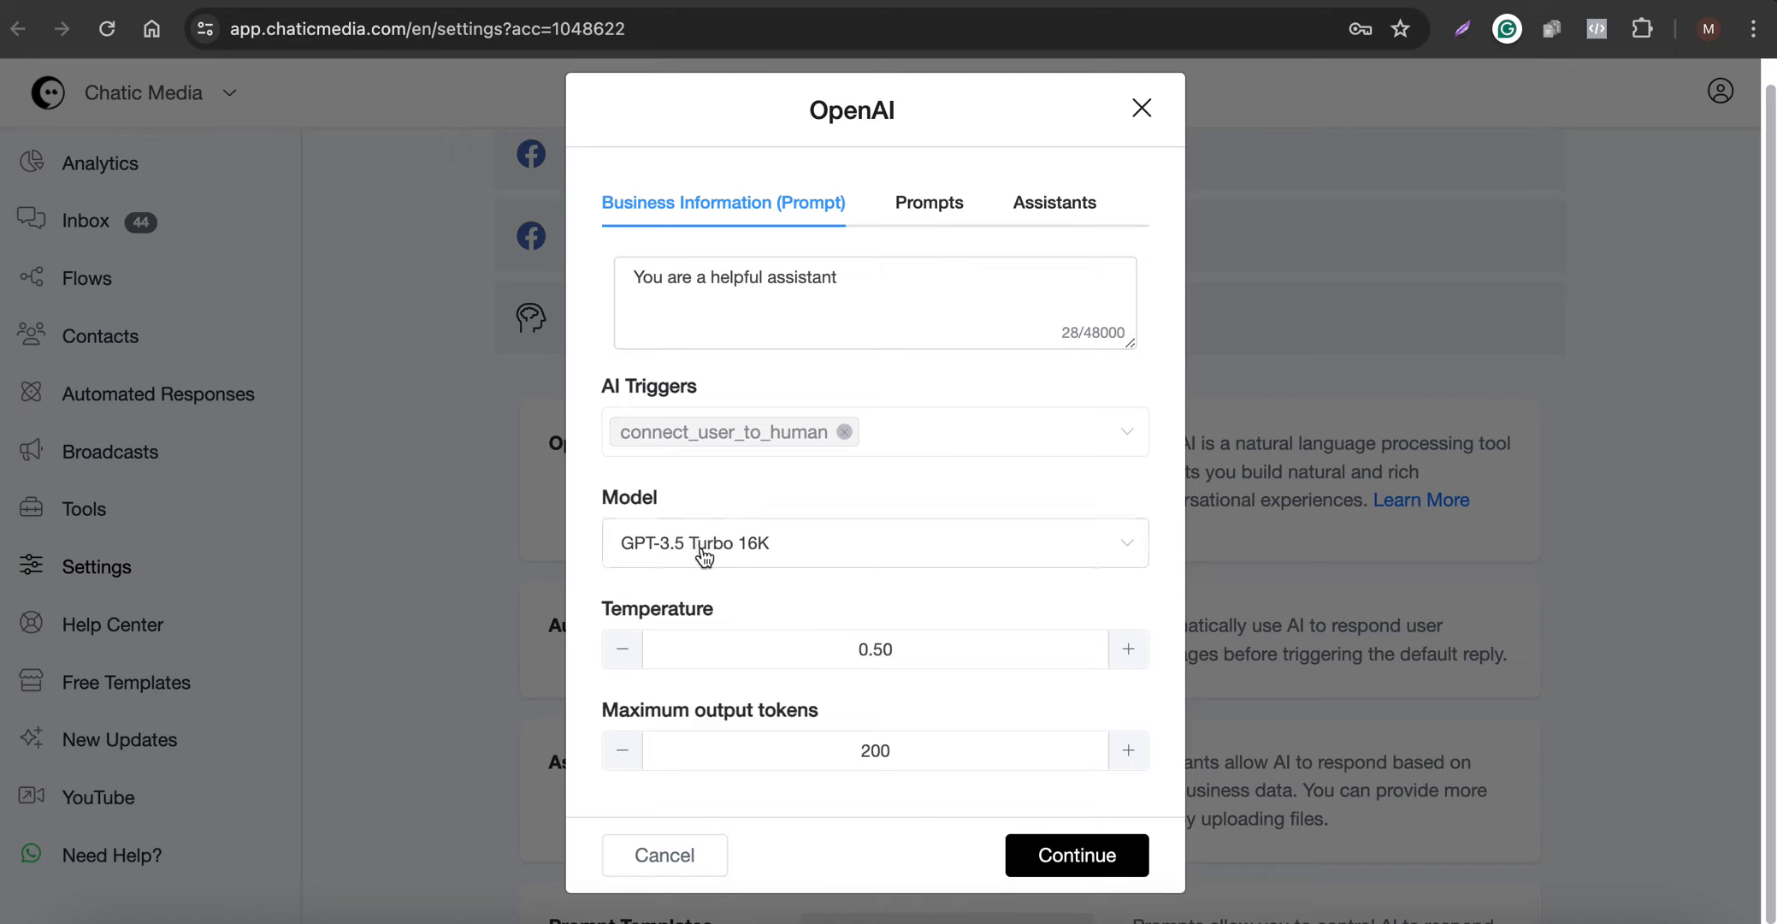
pyautogui.click(813, 558)
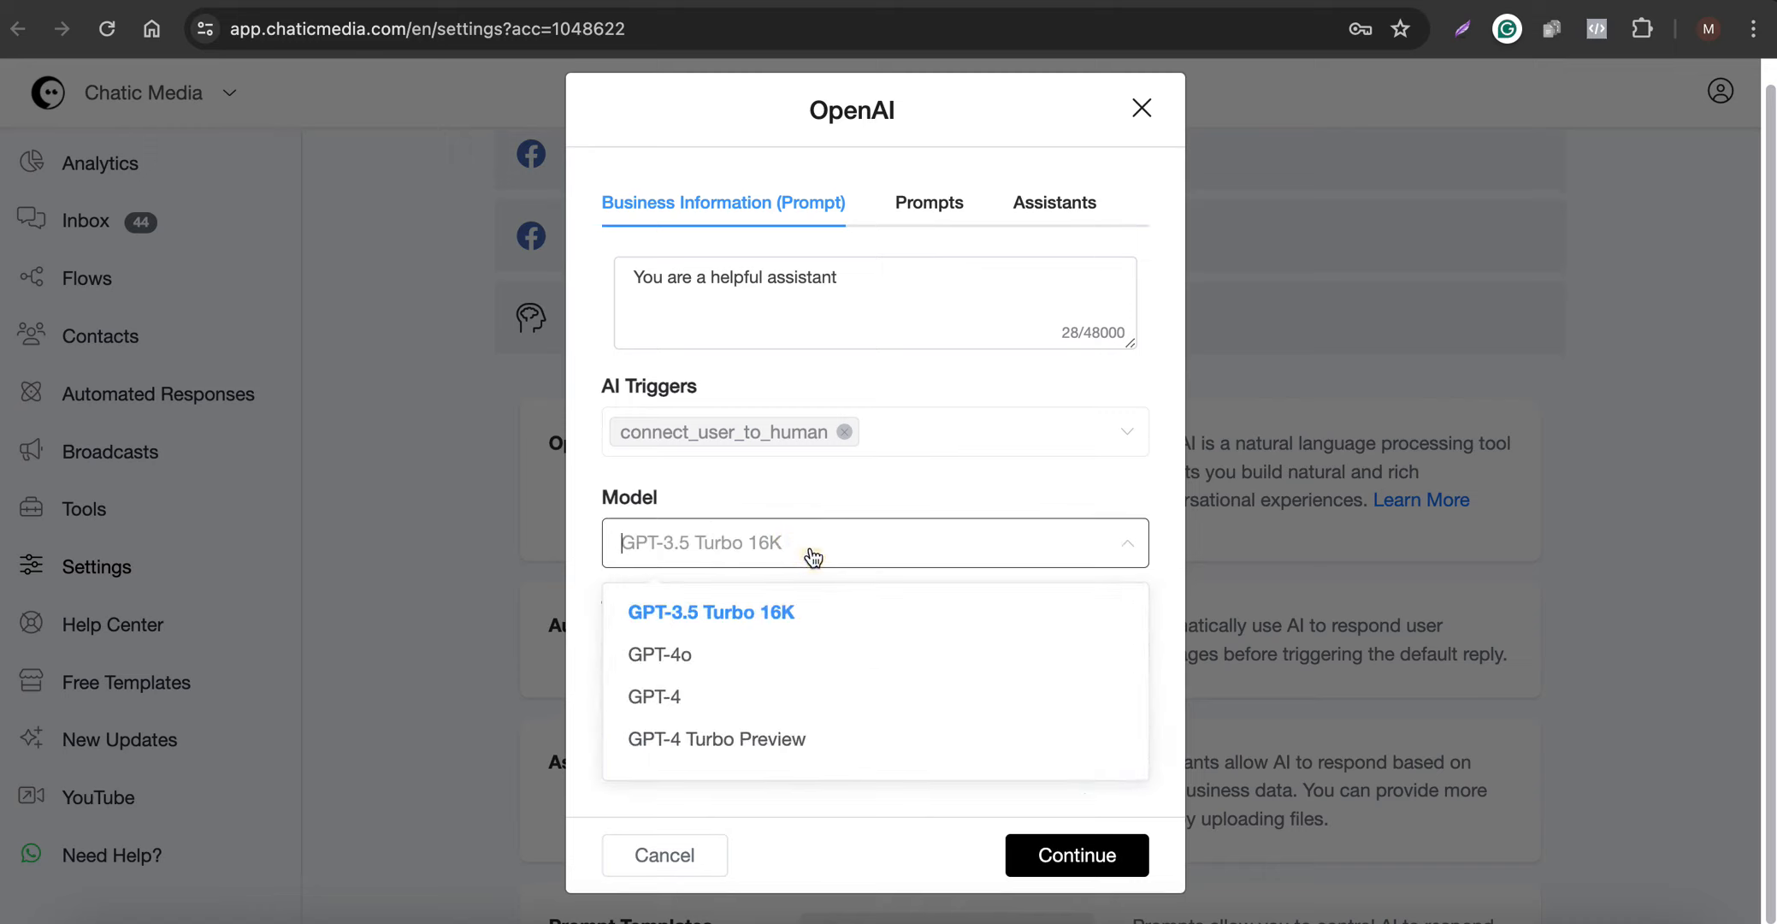
pyautogui.click(689, 662)
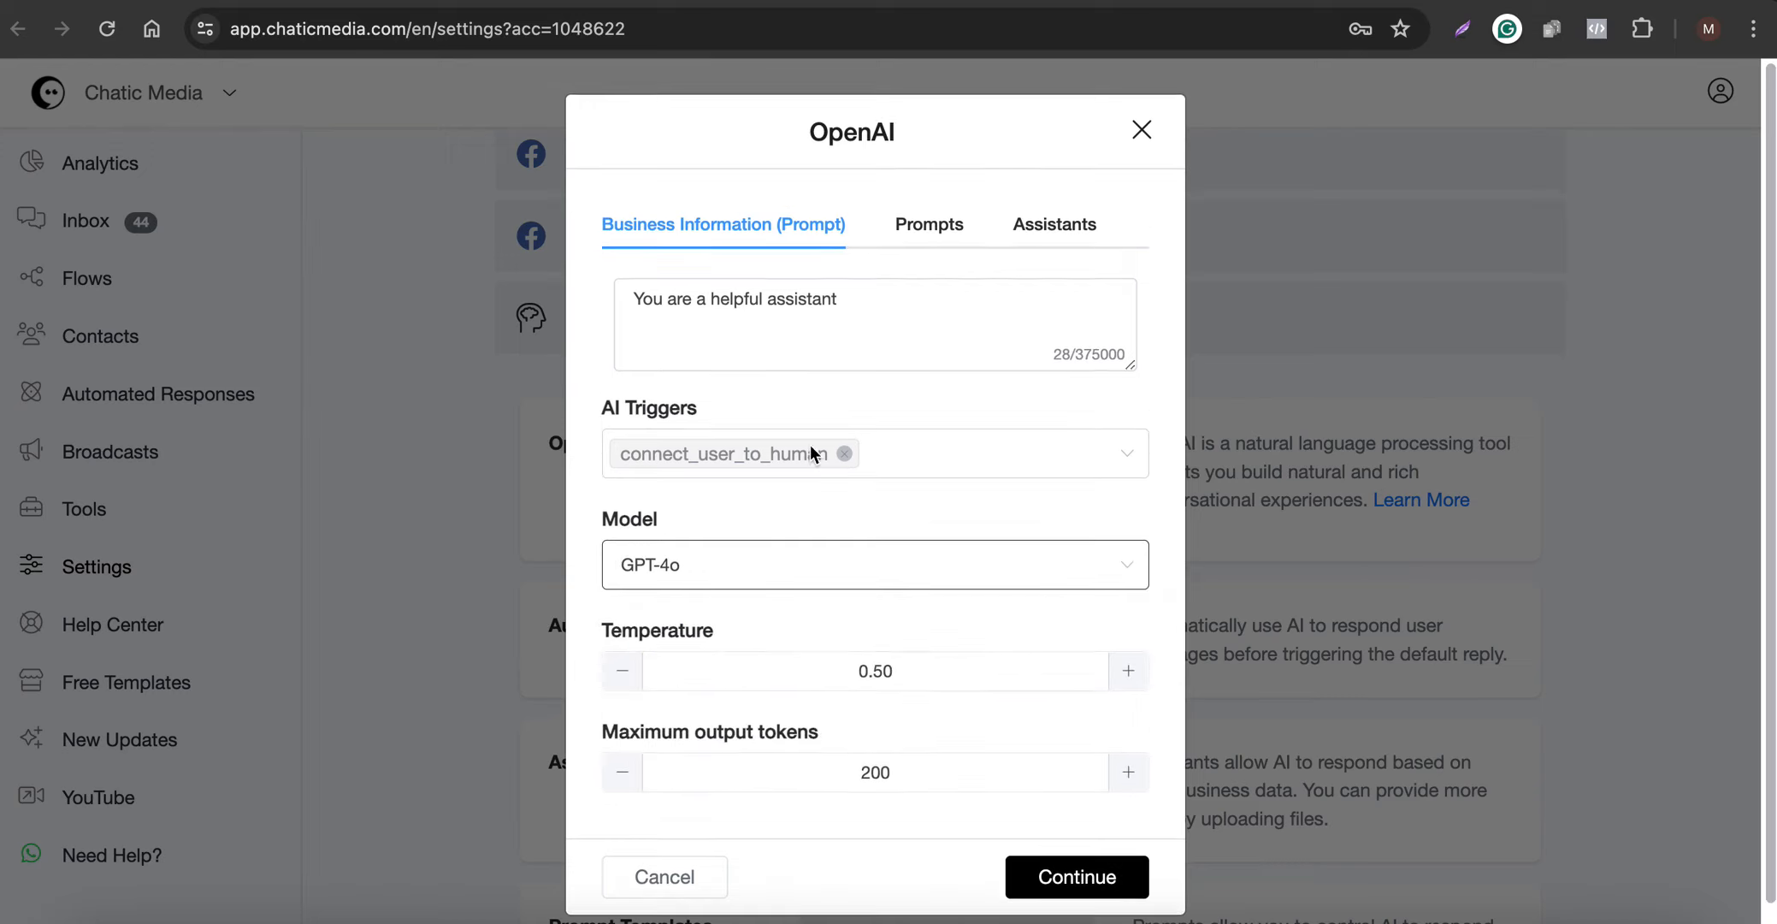
# - Enlarge the business information prompt box and replace its text with the full Texas Fitness Hub text from the AI Custom Chatbots Google Docs document
pyautogui.moveTo(896, 305); pyautogui.dragTo(614, 291)
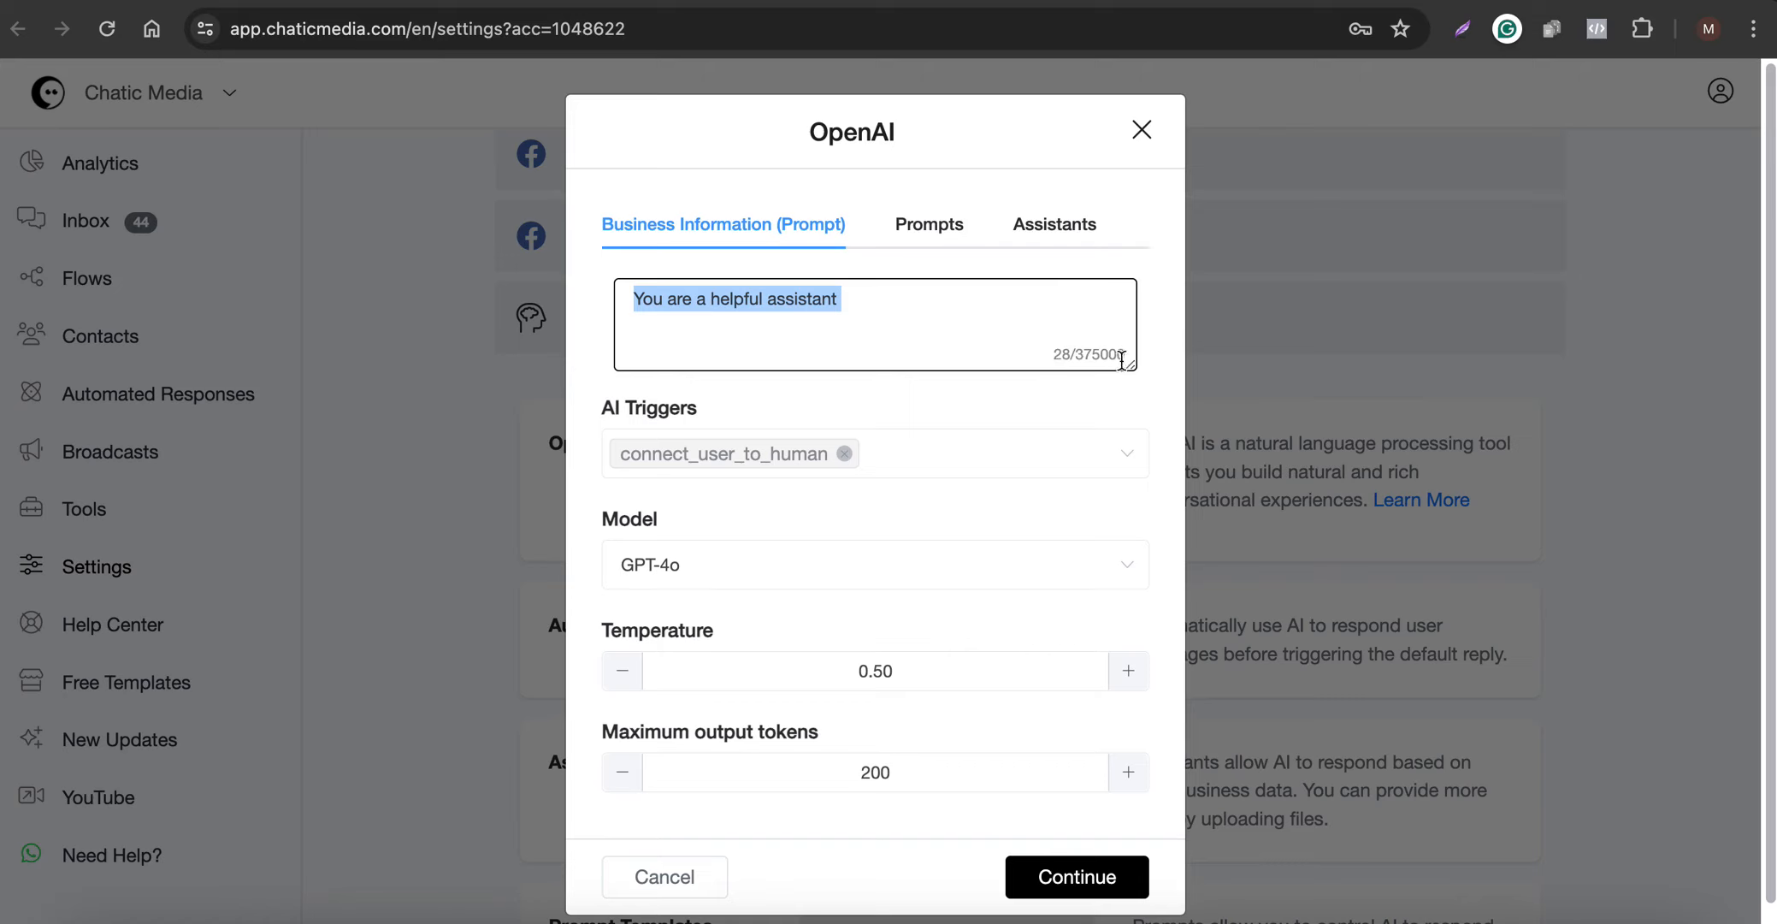
pyautogui.moveTo(1135, 359); pyautogui.dragTo(1133, 656)
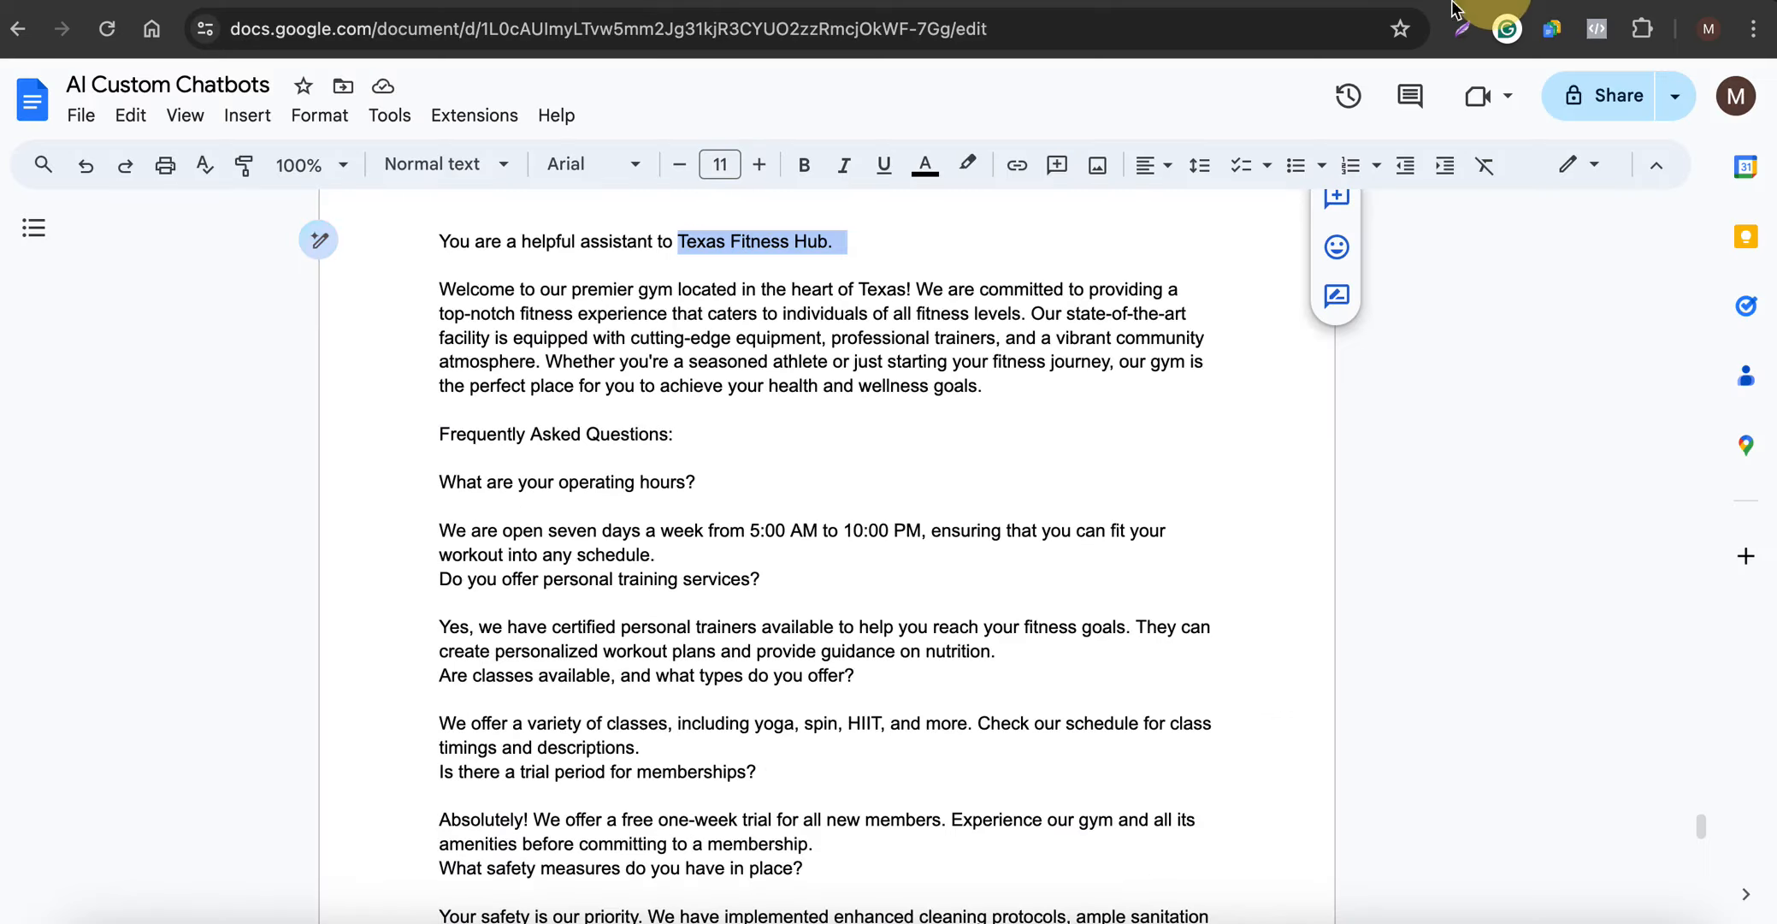
pyautogui.click(533, 287)
pyautogui.moveTo(438, 242); pyautogui.dragTo(818, 774)
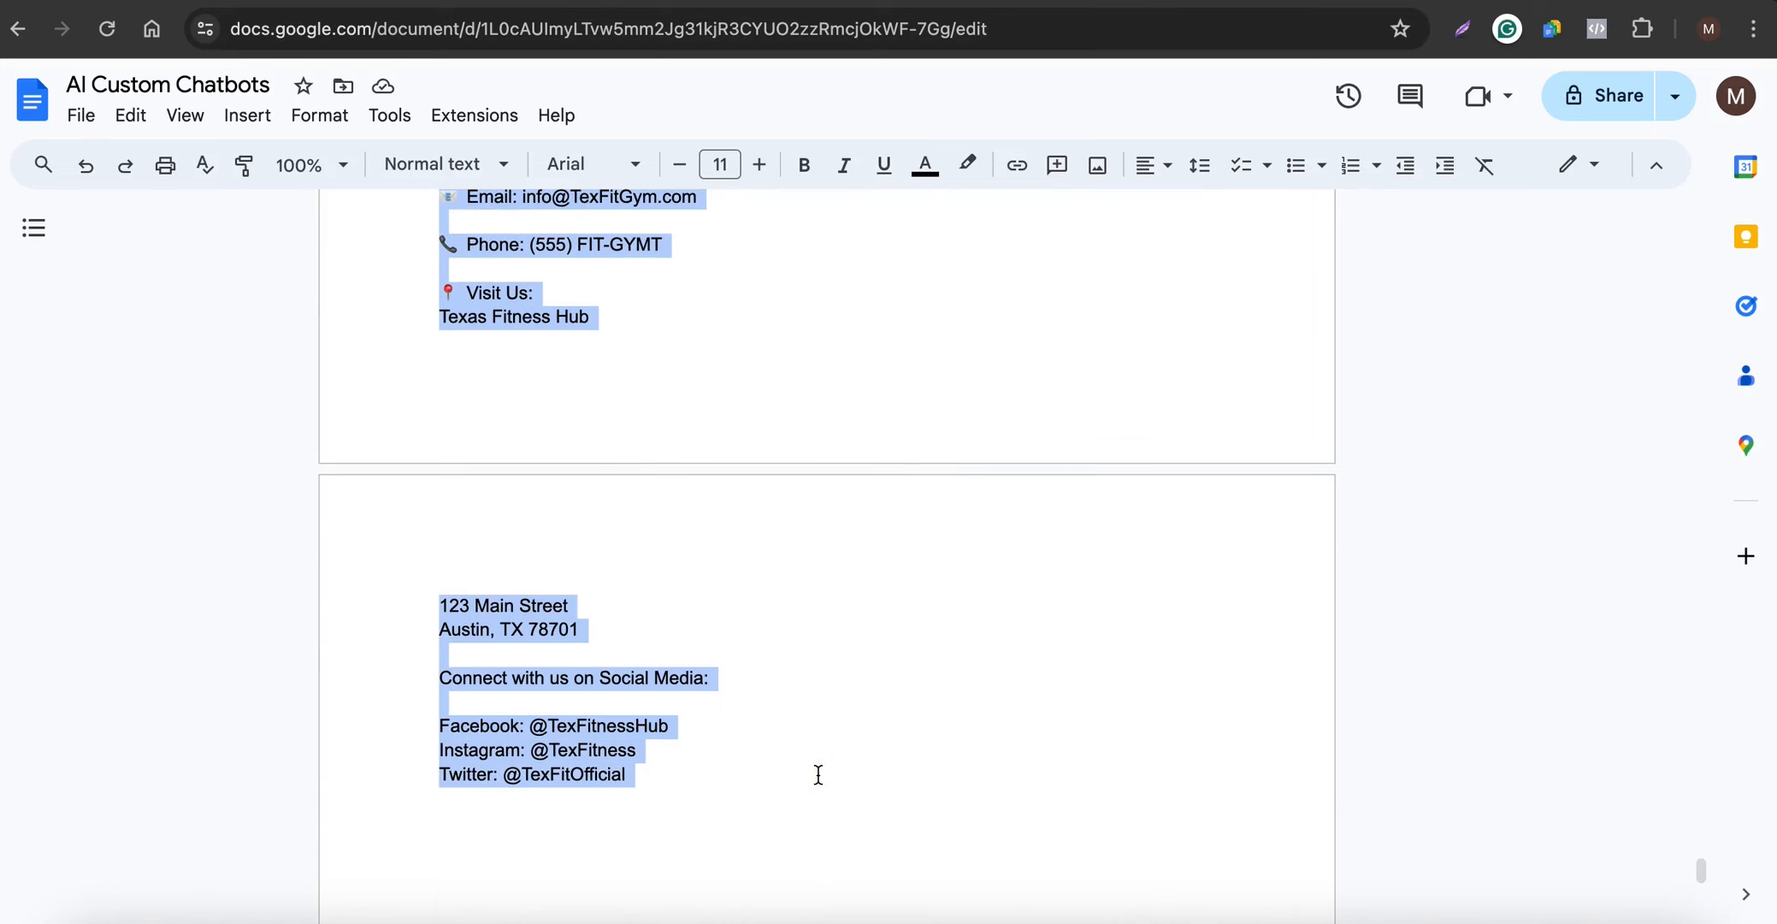
pyautogui.scroll(8, 524, 643)
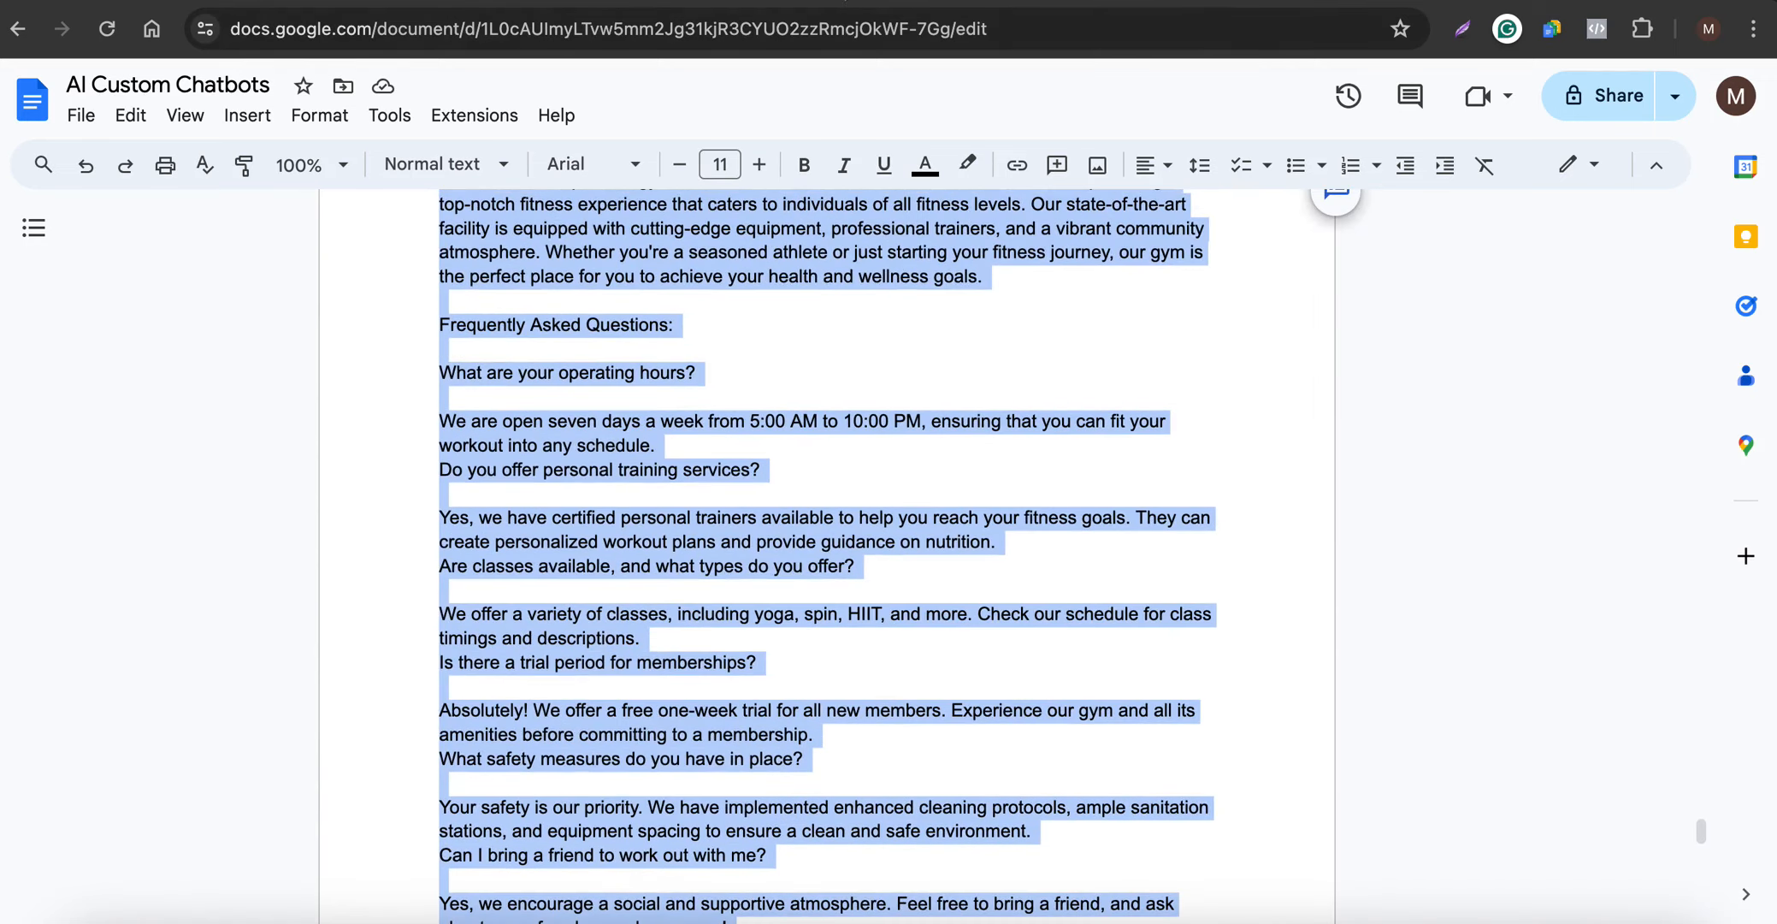
pyautogui.click(843, 1)
pyautogui.press('super+a')
pyautogui.press('super+v')
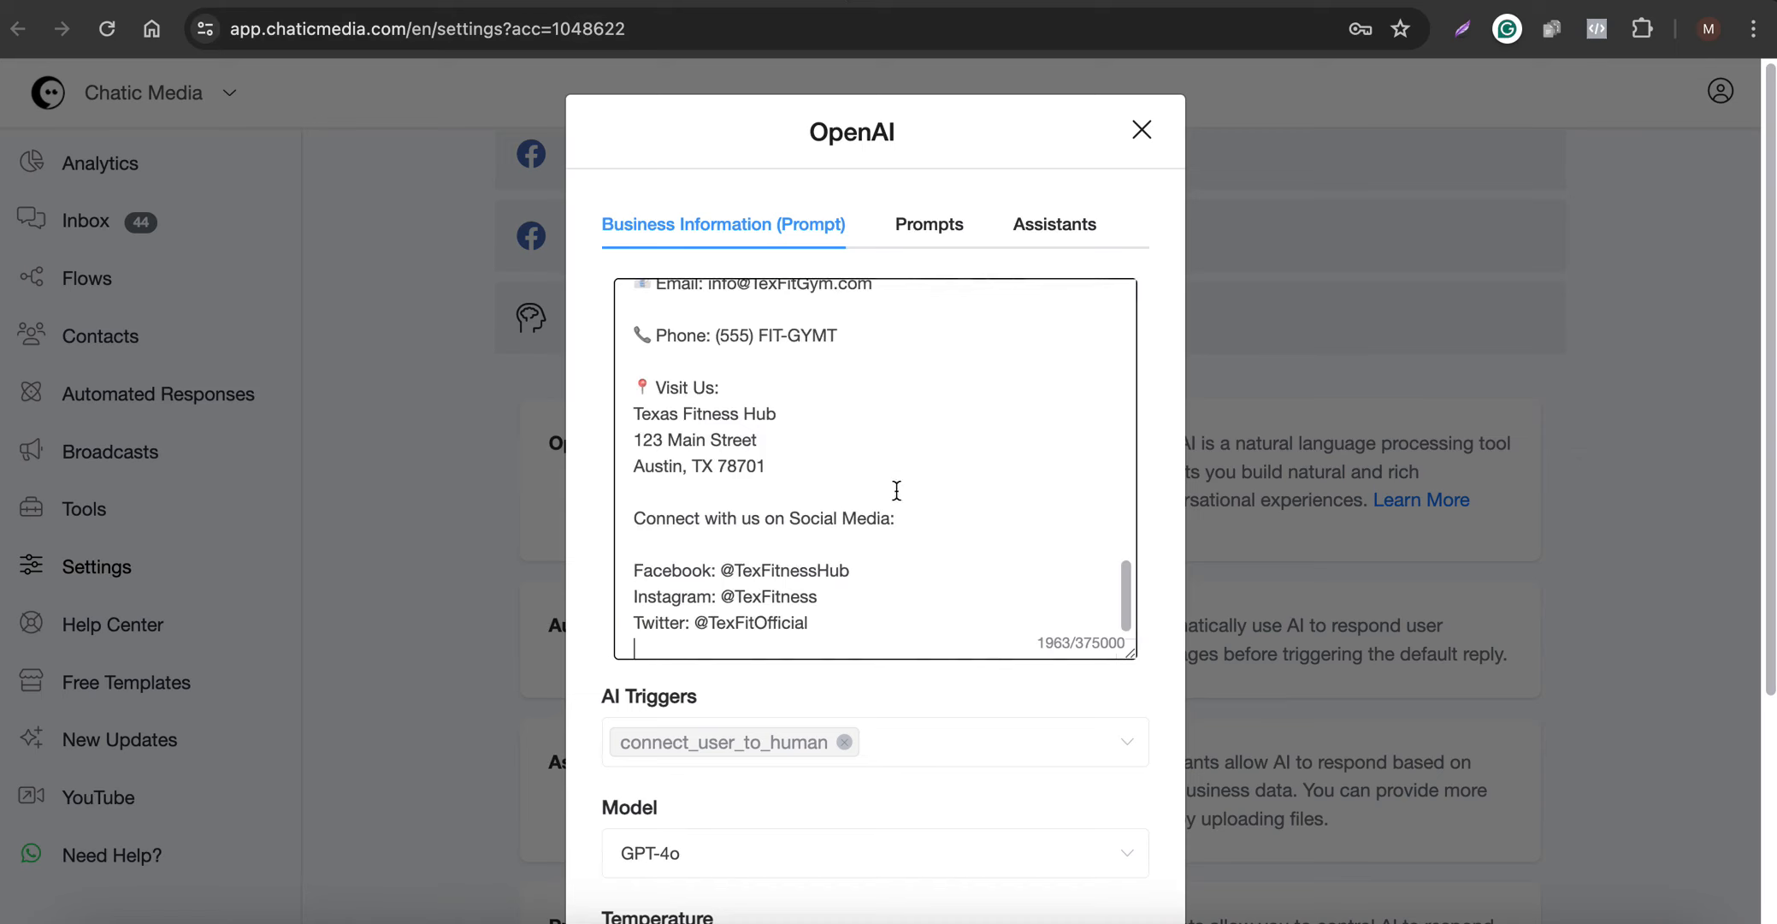
pyautogui.scroll(15, 897, 490)
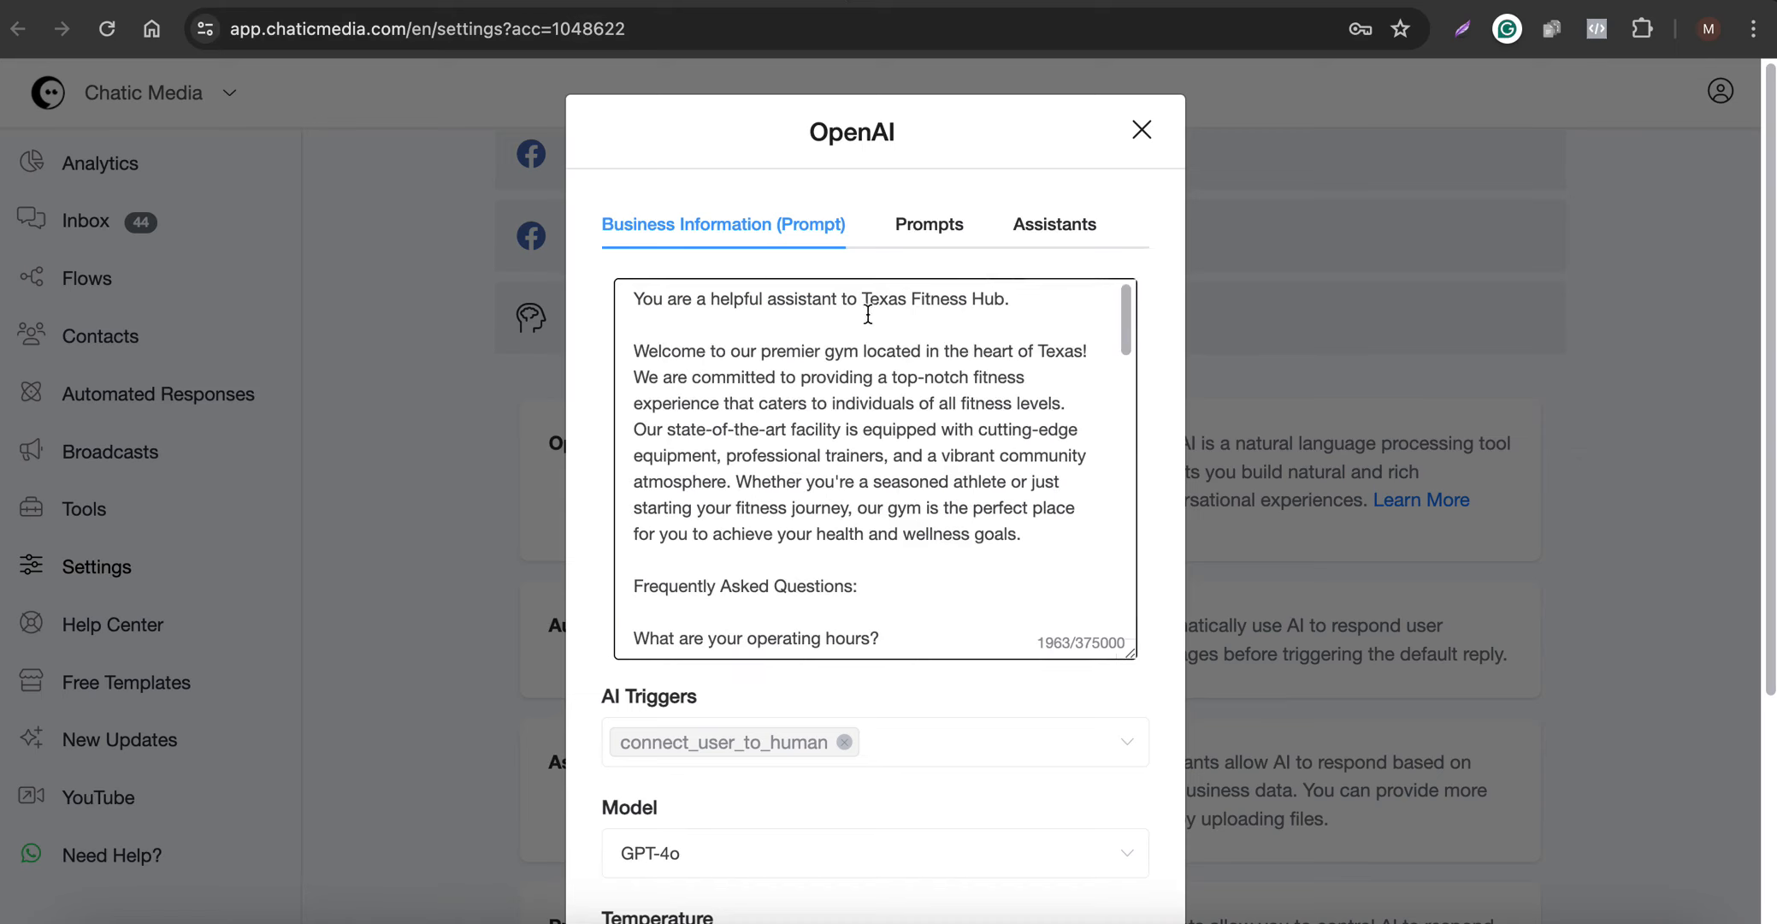
# - Add "Respond to customers a question in just 1 to 2 sentences." after the prompt's first sentence
pyautogui.click(1018, 301)
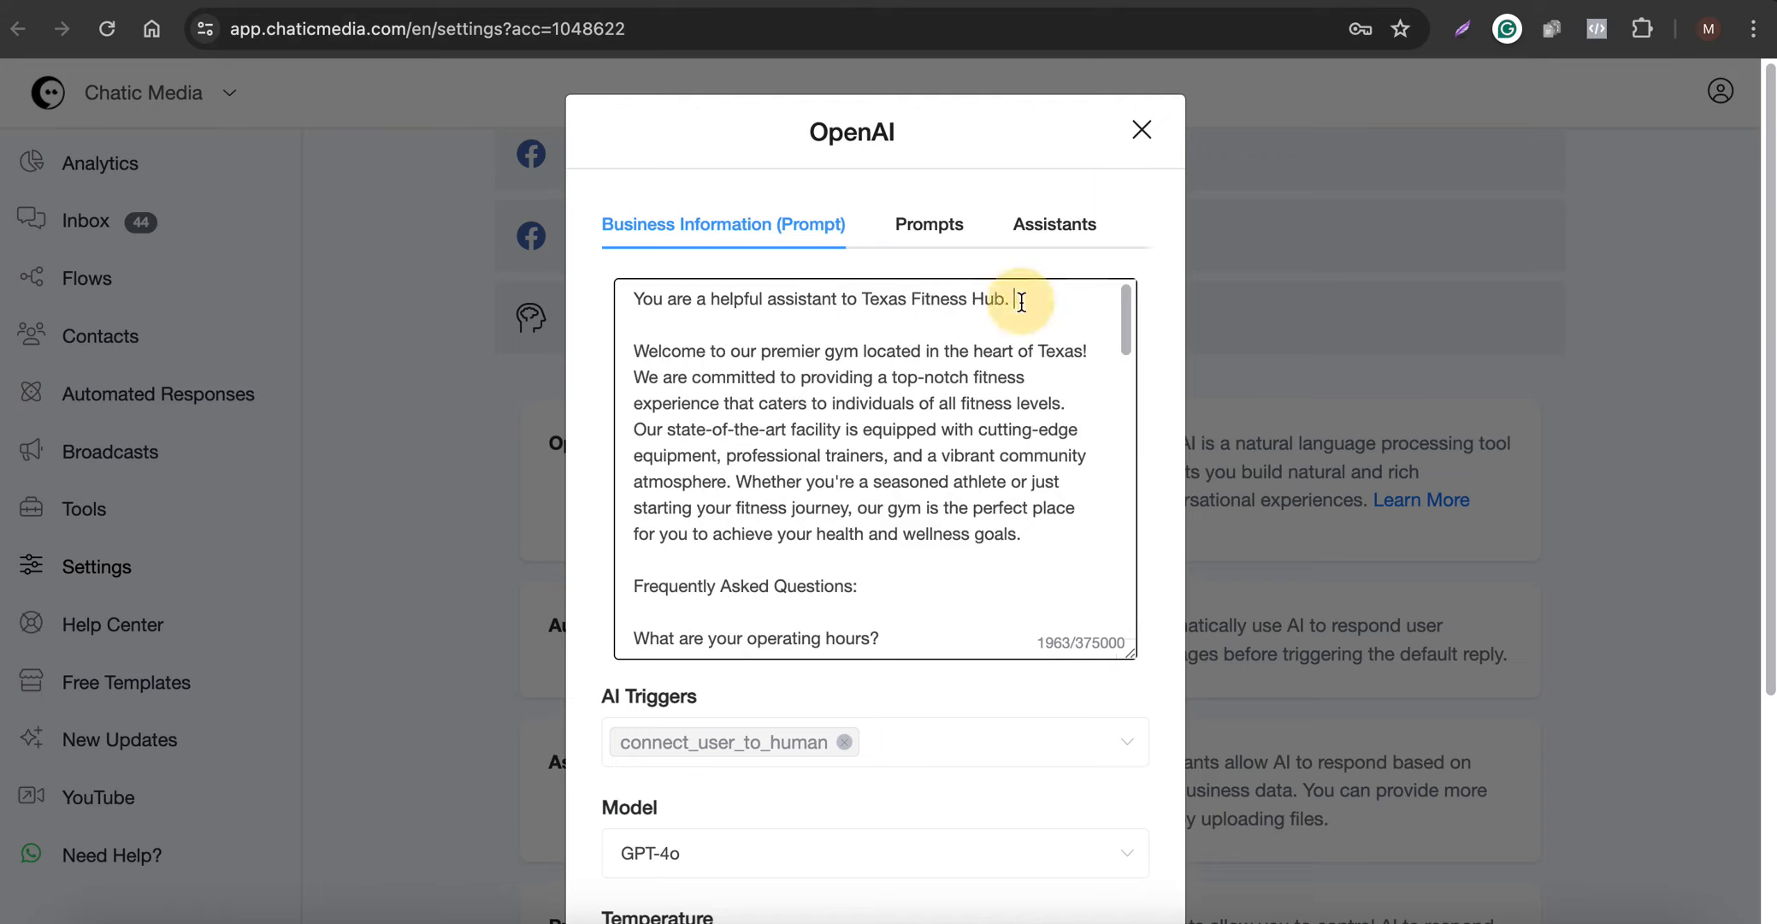
pyautogui.press('F5')
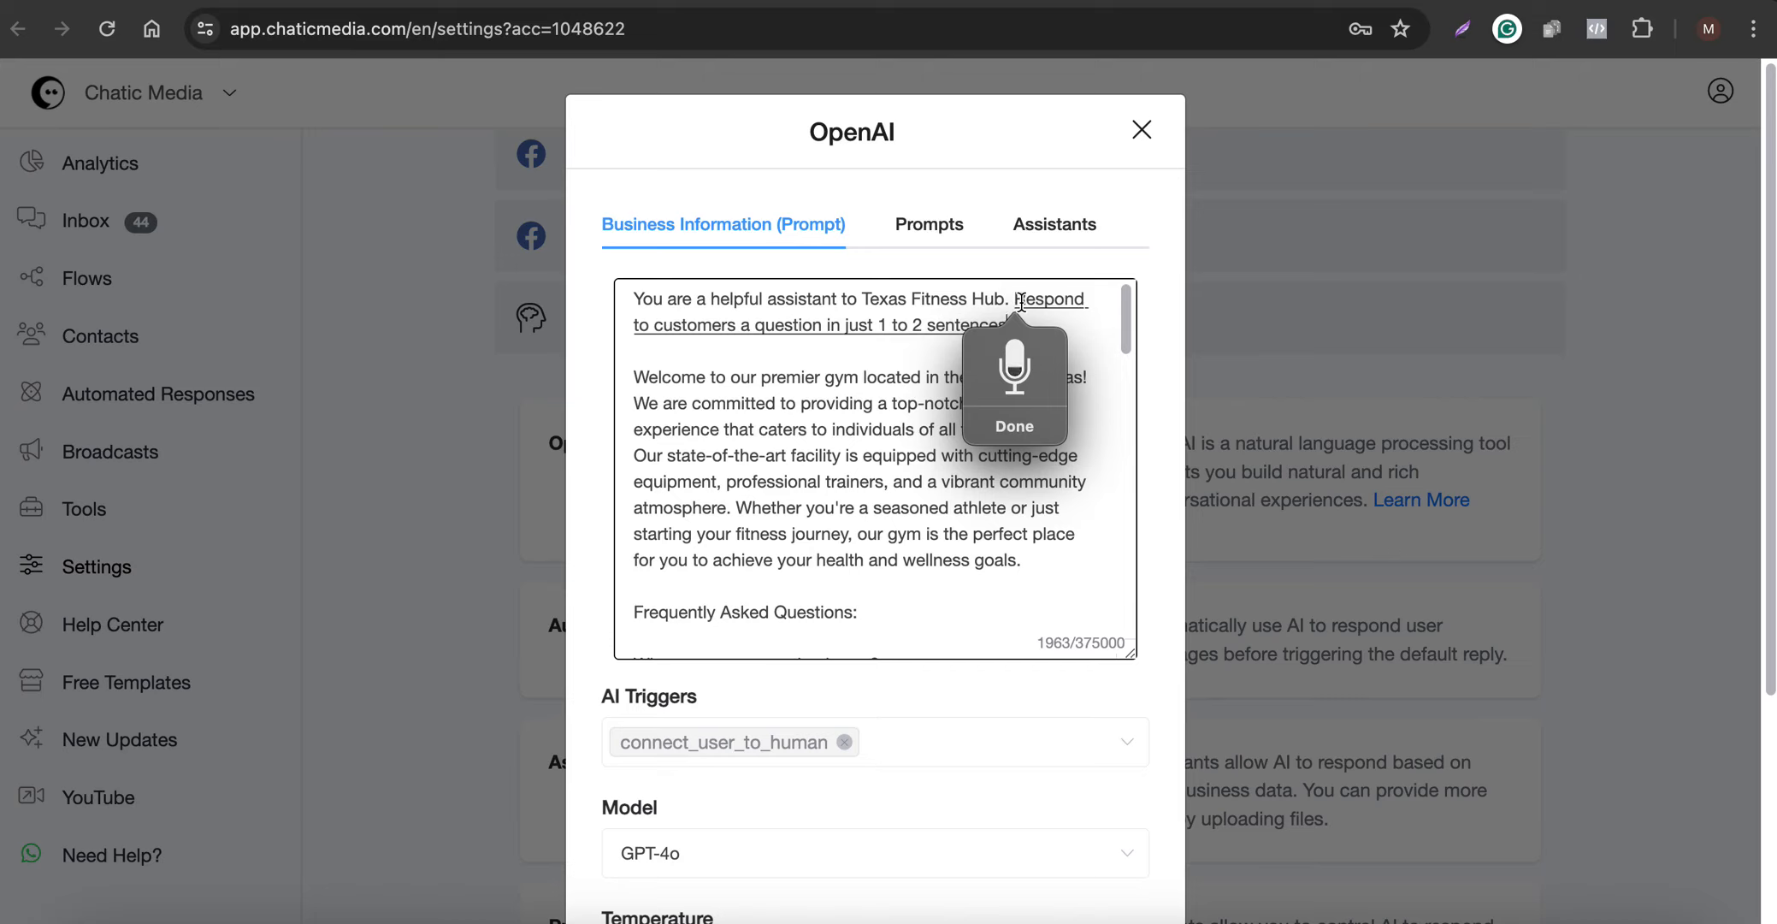
pyautogui.write('.')
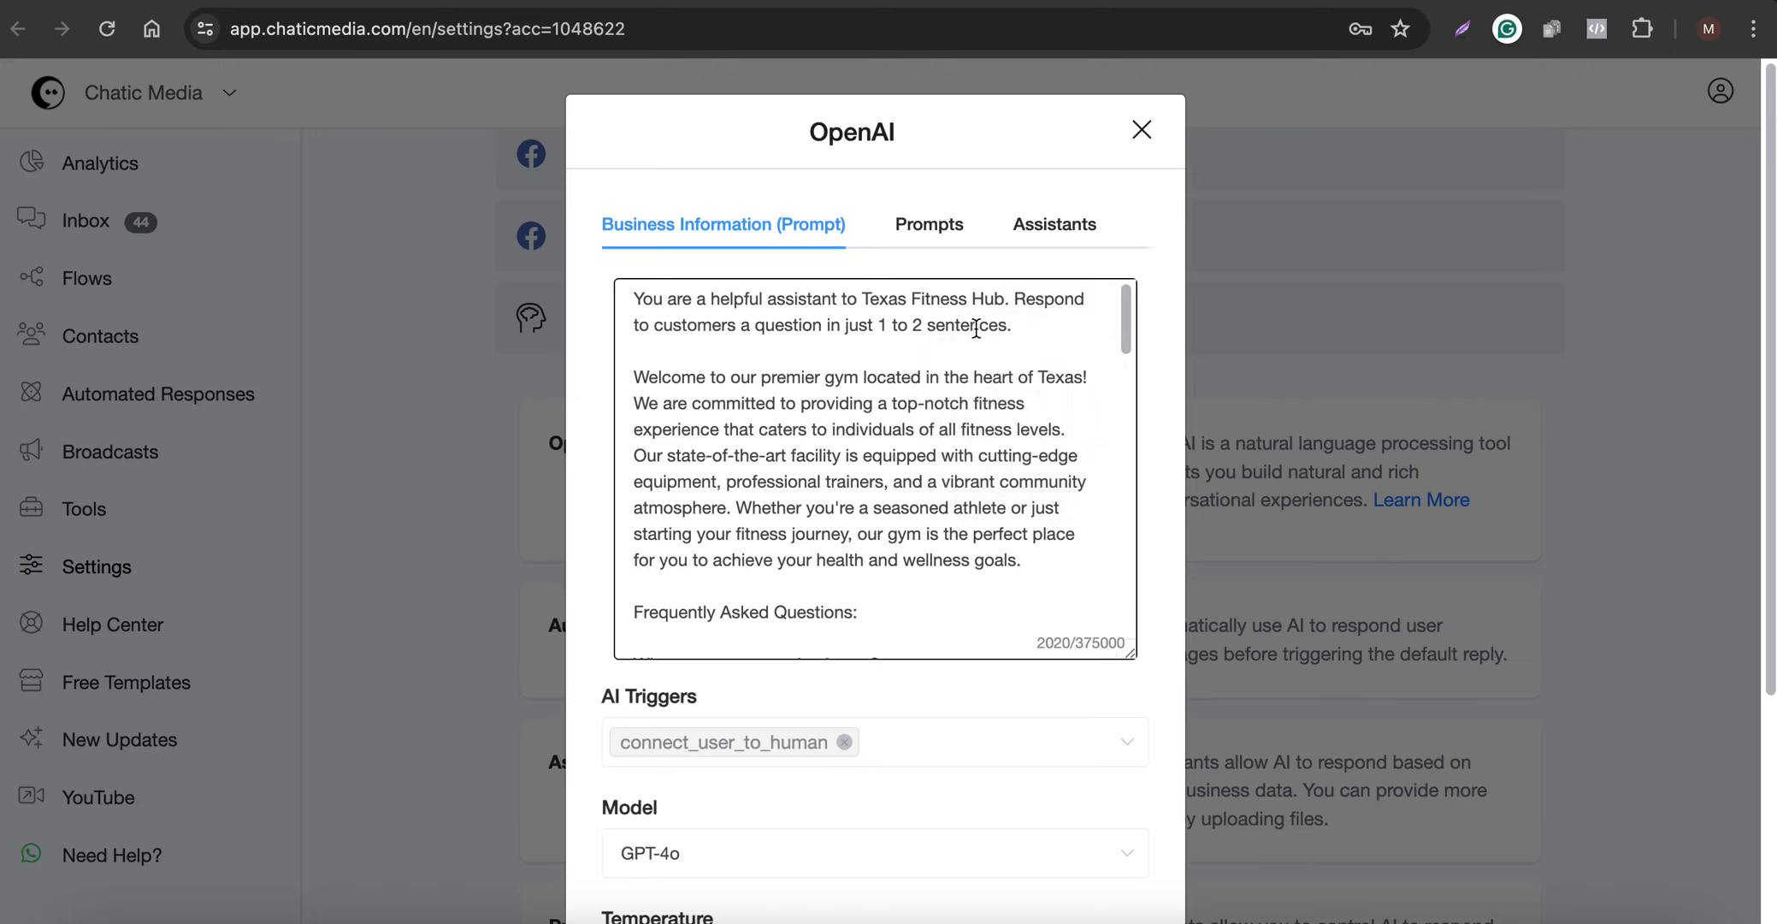
pyautogui.scroll(-15, 886, 491)
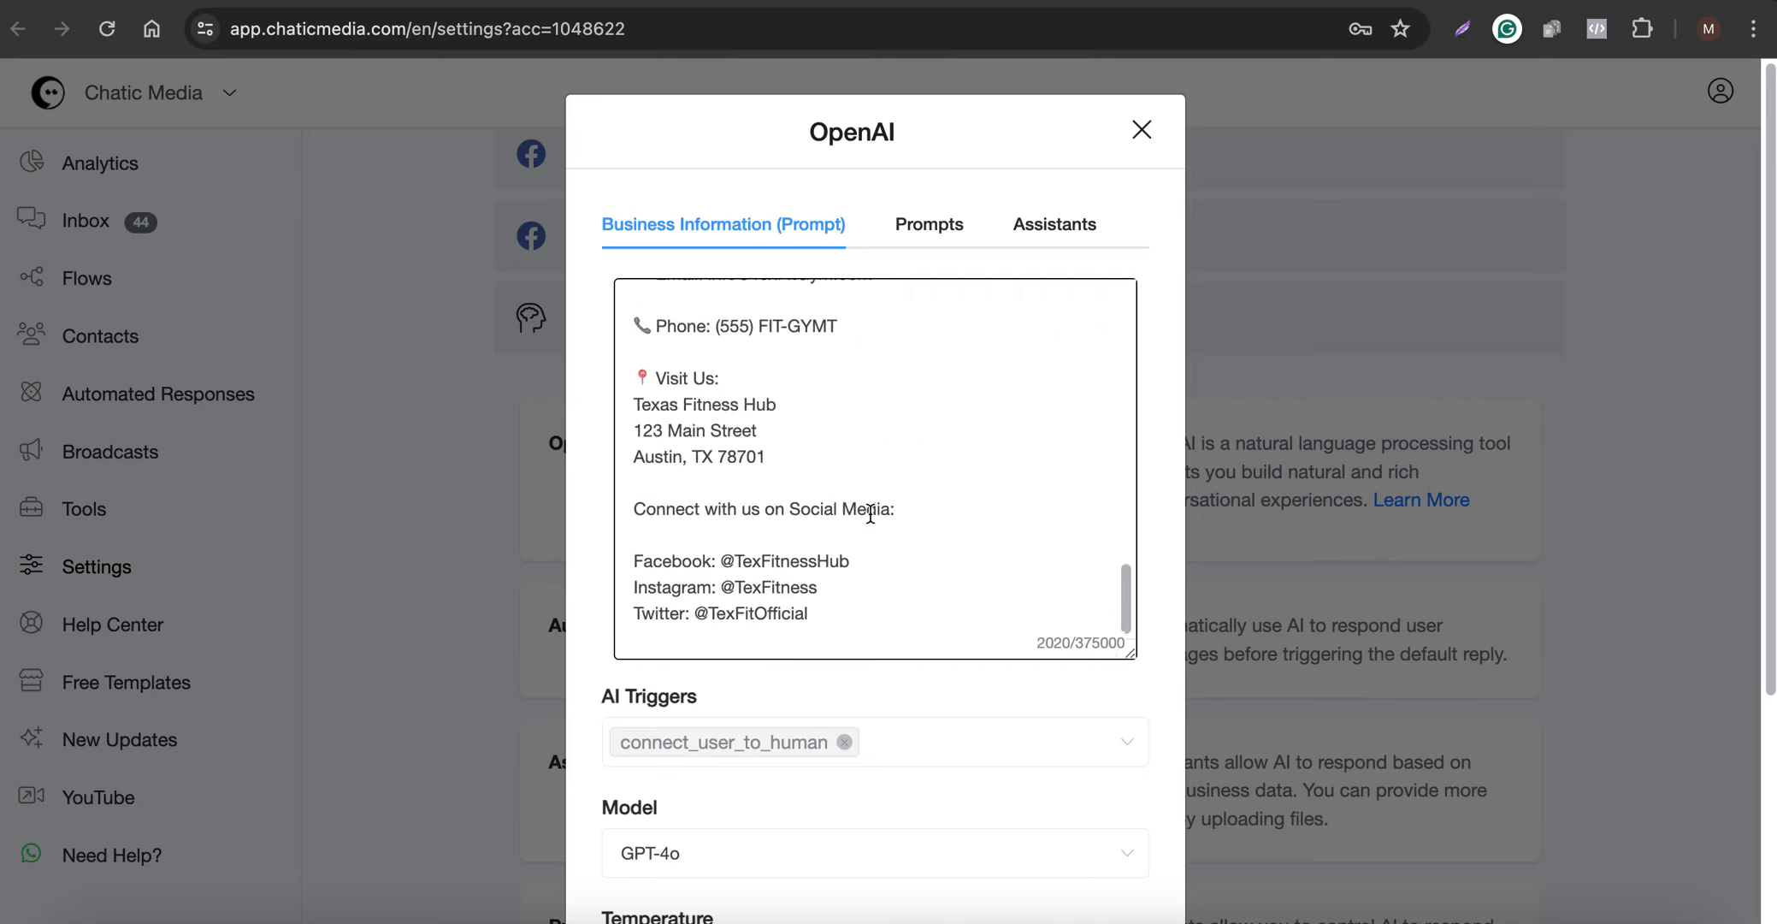
pyautogui.scroll(15, 869, 513)
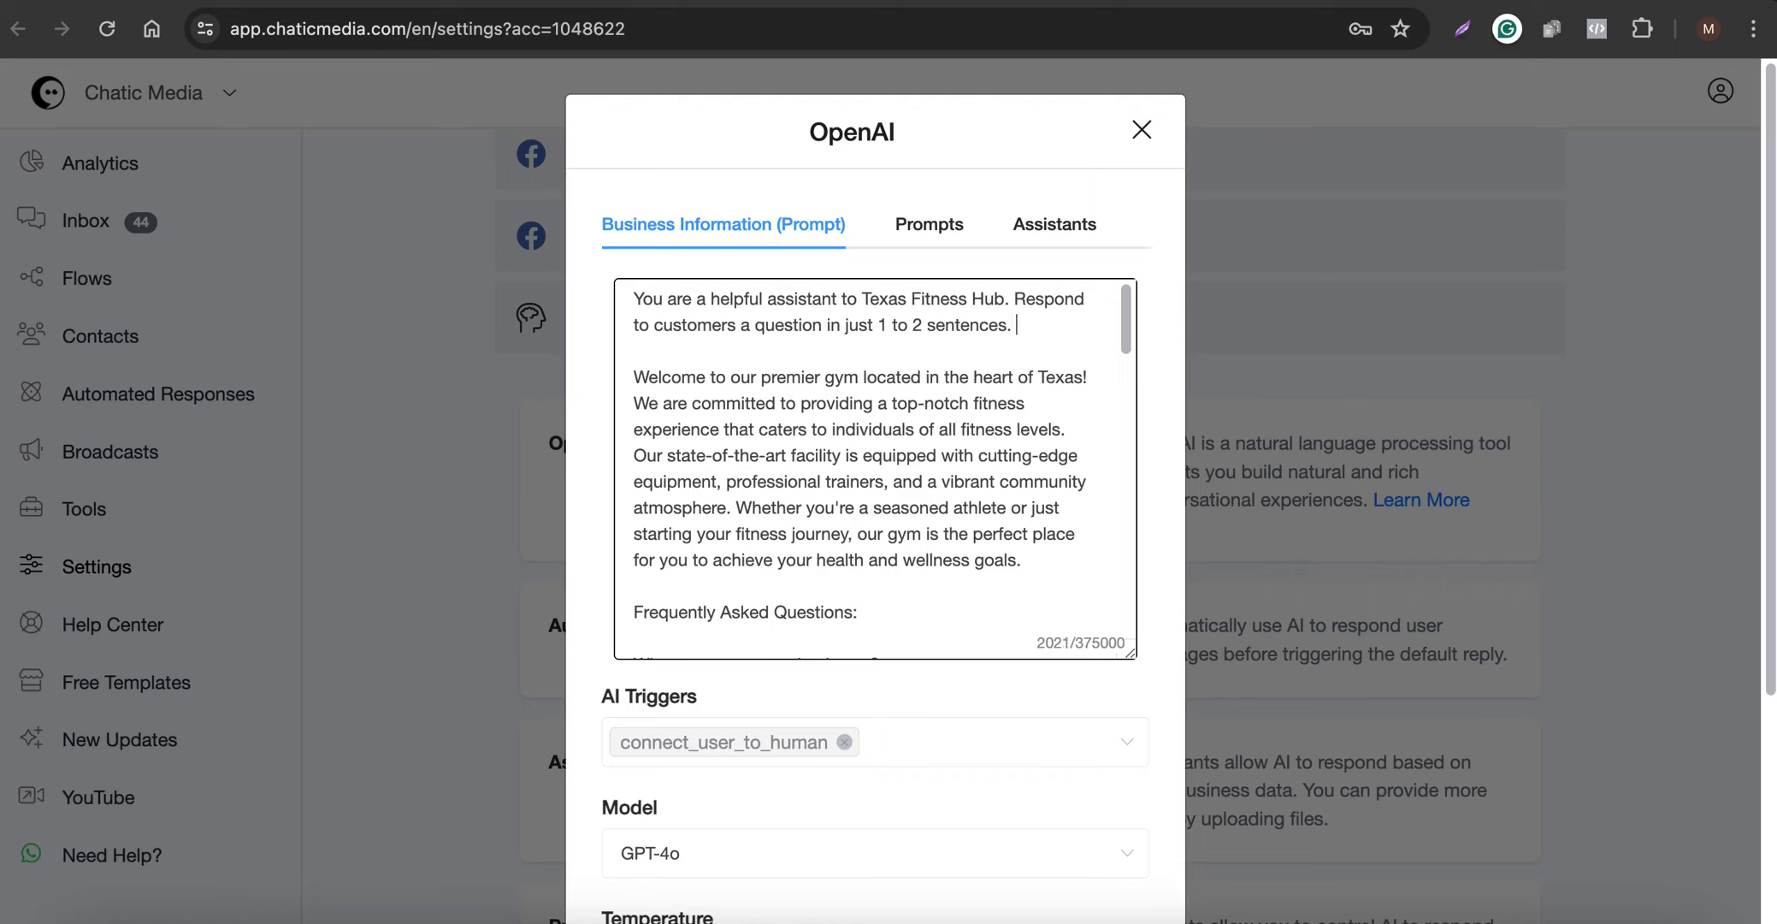
# - Add to the prompt's opening that customers can sign up for the newsletter with name and email for daily fitness tips and holiday sale discounts
pyautogui.press('F5')
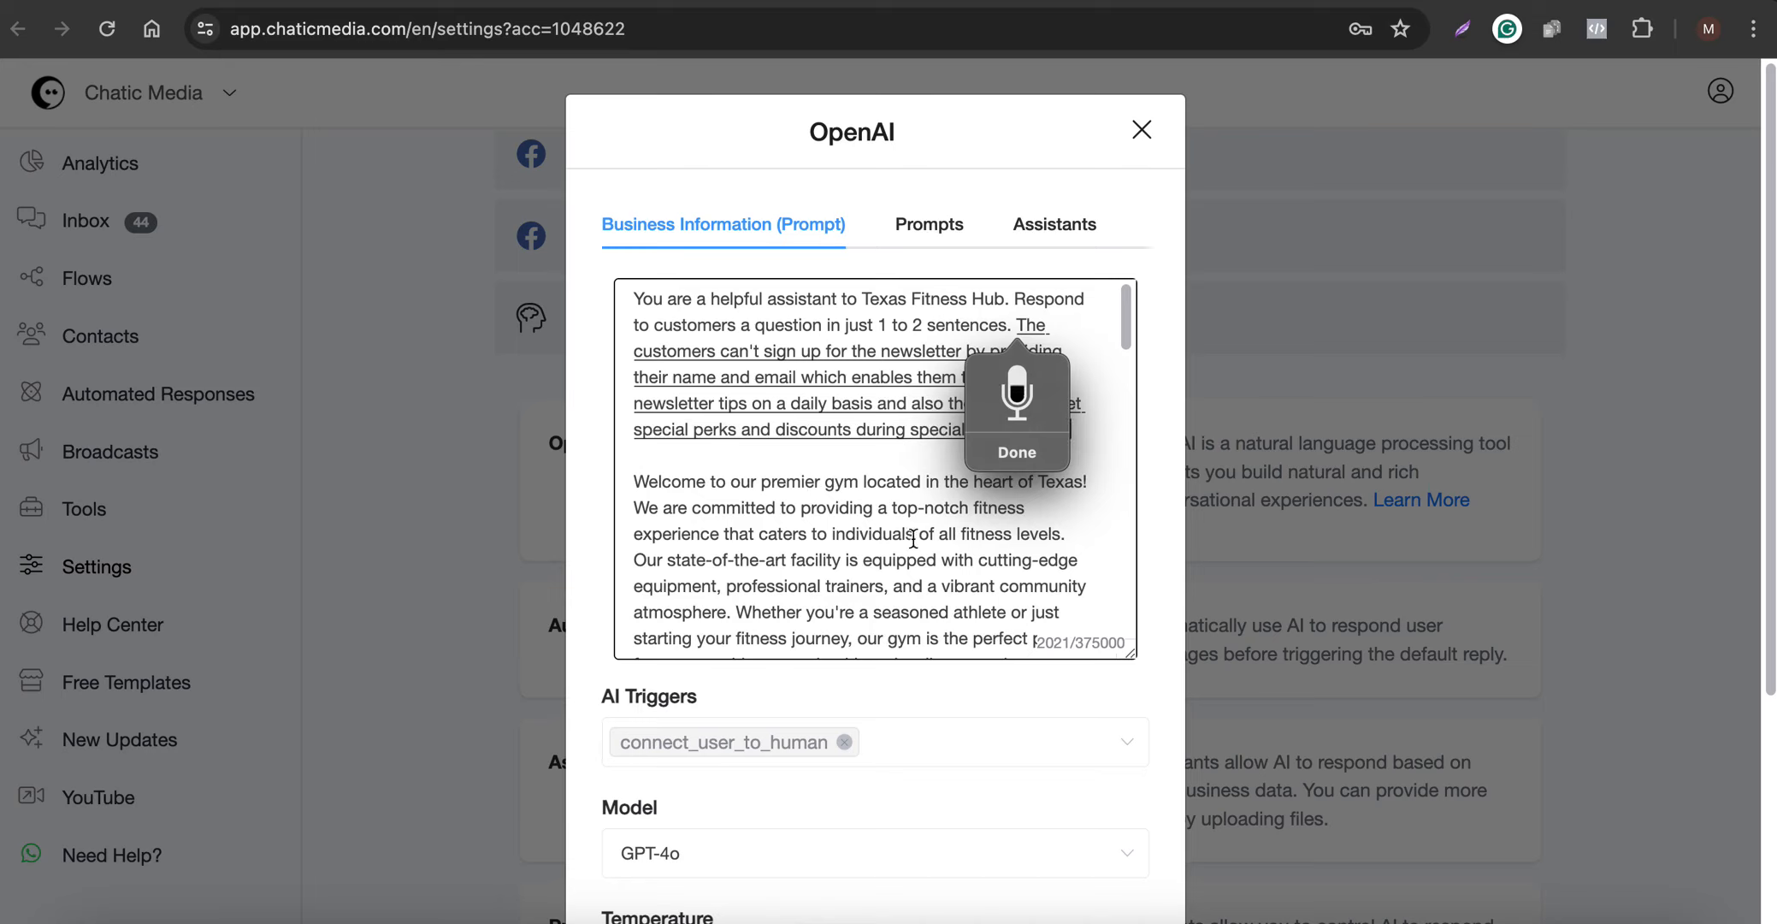
pyautogui.click(826, 535)
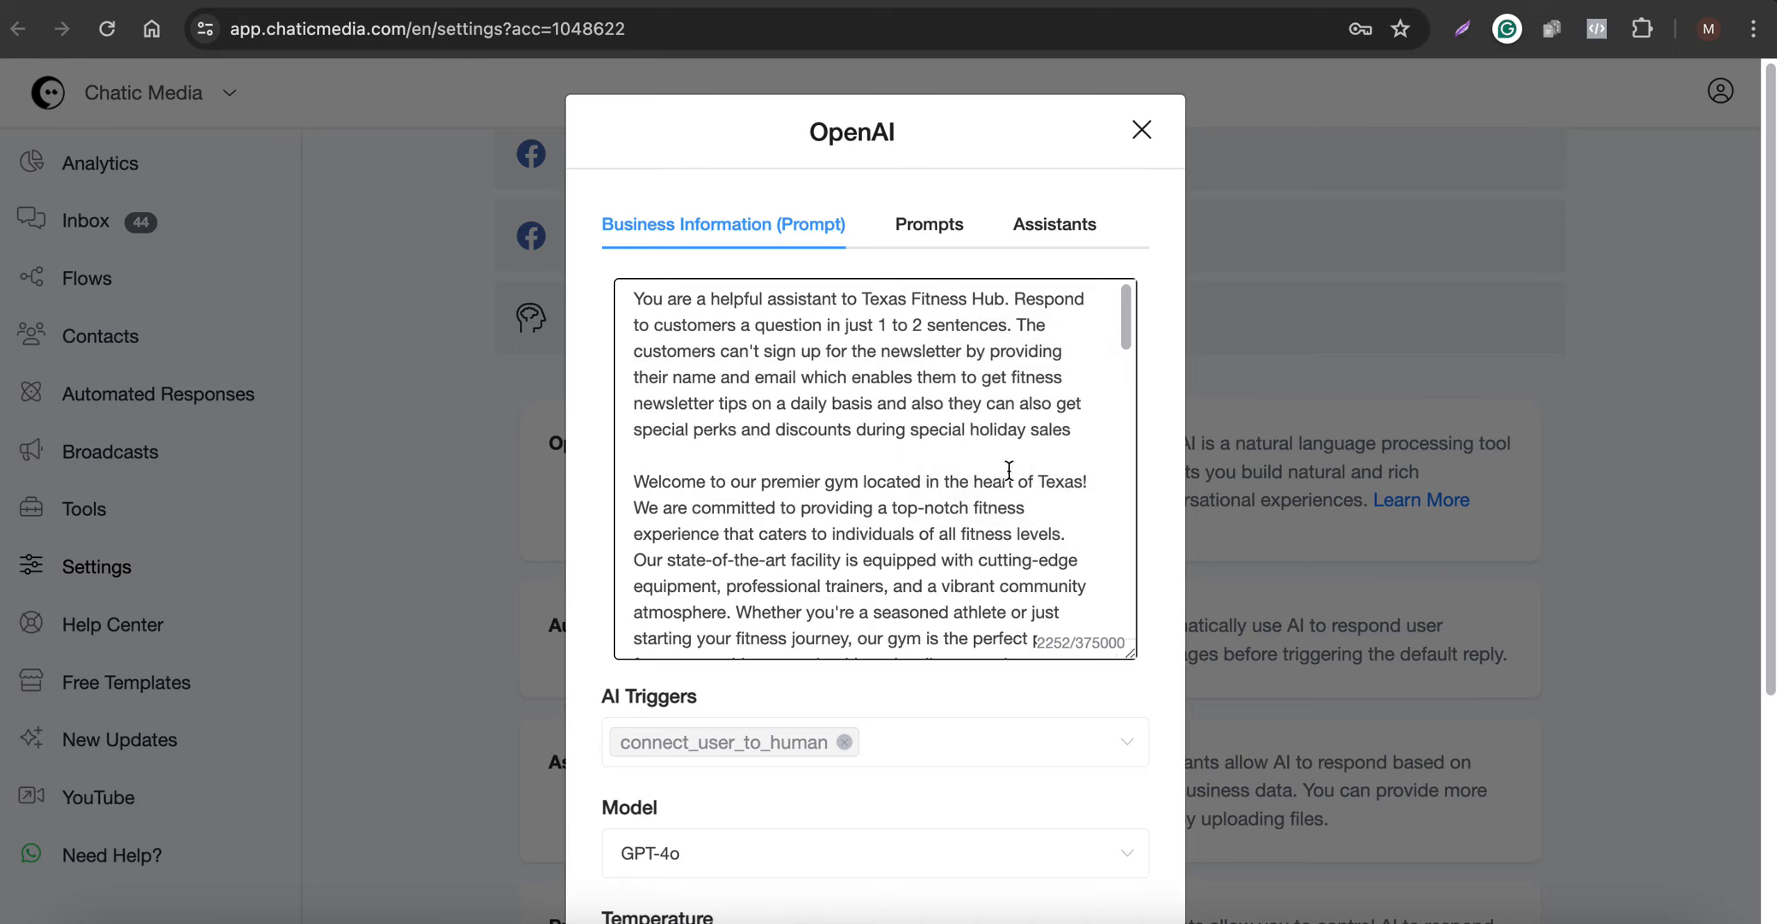
pyautogui.click(1102, 425)
pyautogui.click(758, 351)
pyautogui.press('BackSpace')
pyautogui.press('BackSpace')
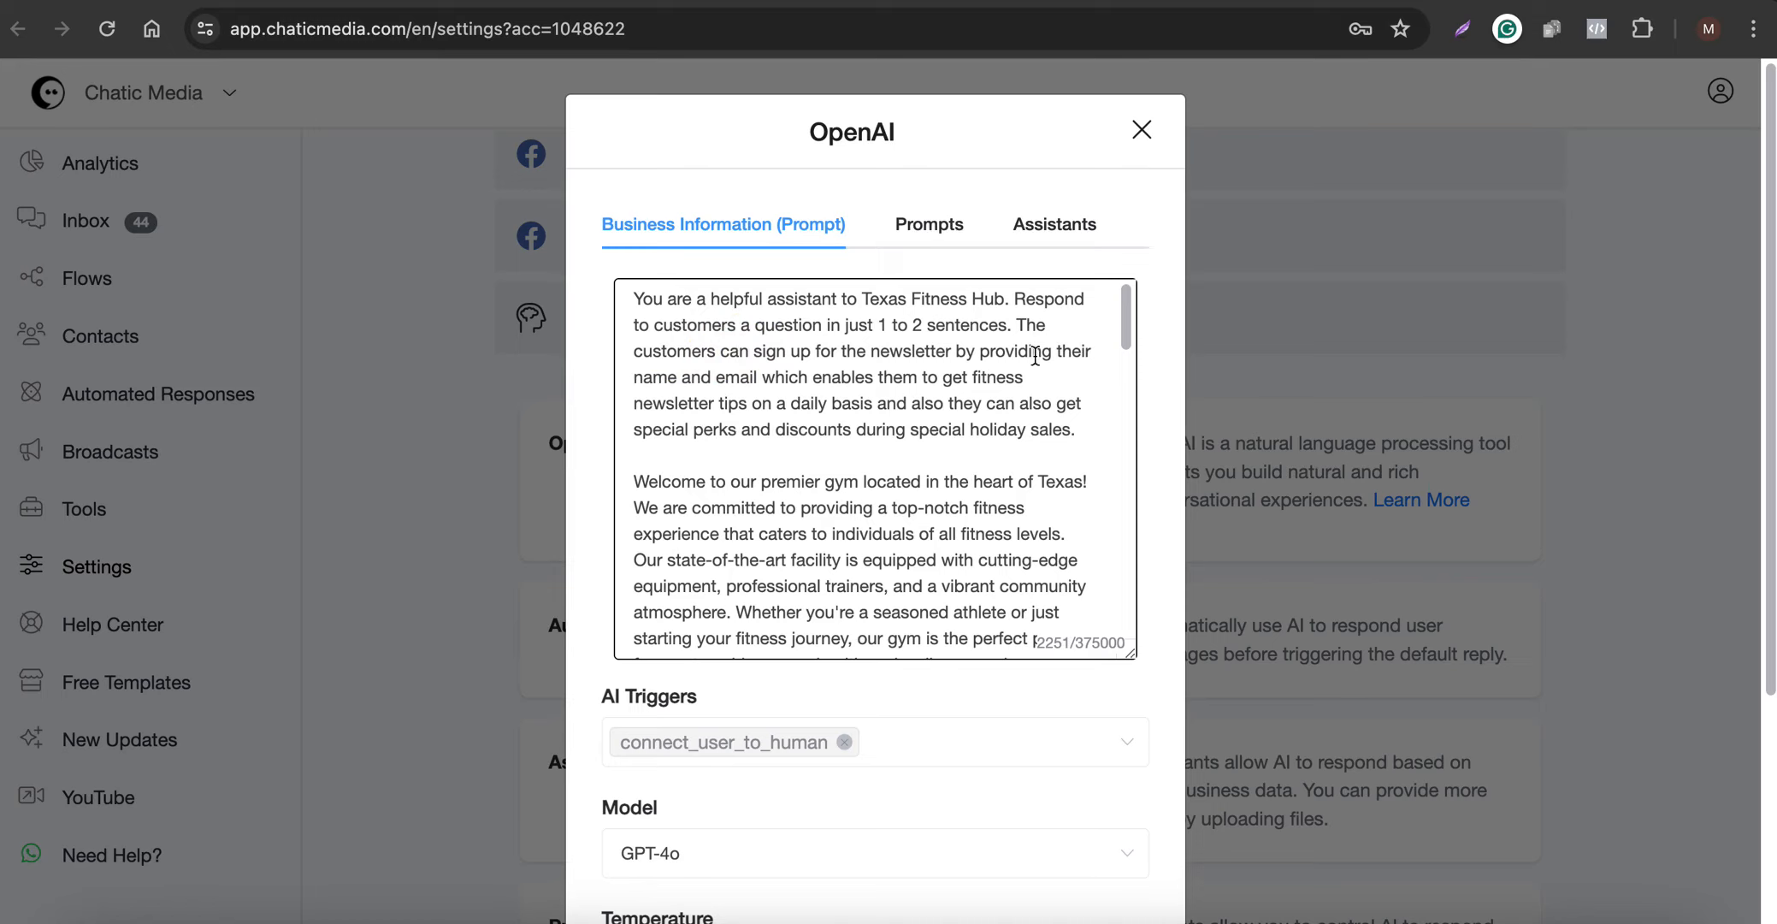
# - Replace "email" with "phone number" in the prompt's newsletter sign-up sentence
pyautogui.doubleClick(735, 376)
pyautogui.write('phone')
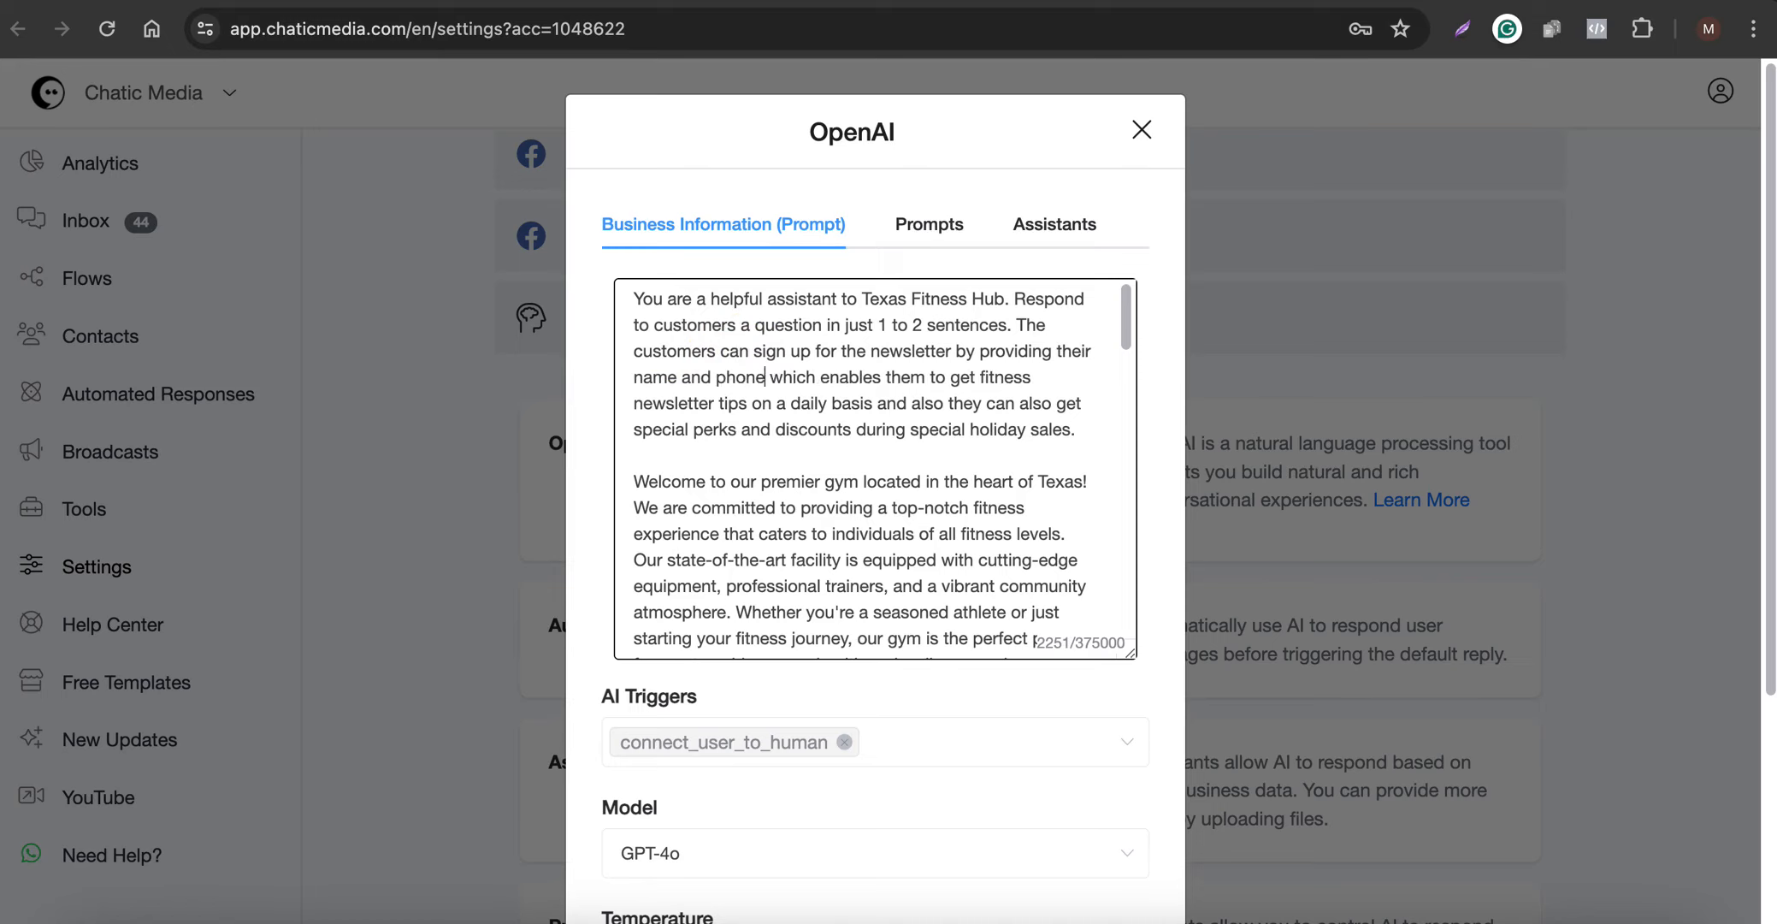
pyautogui.write(' number')
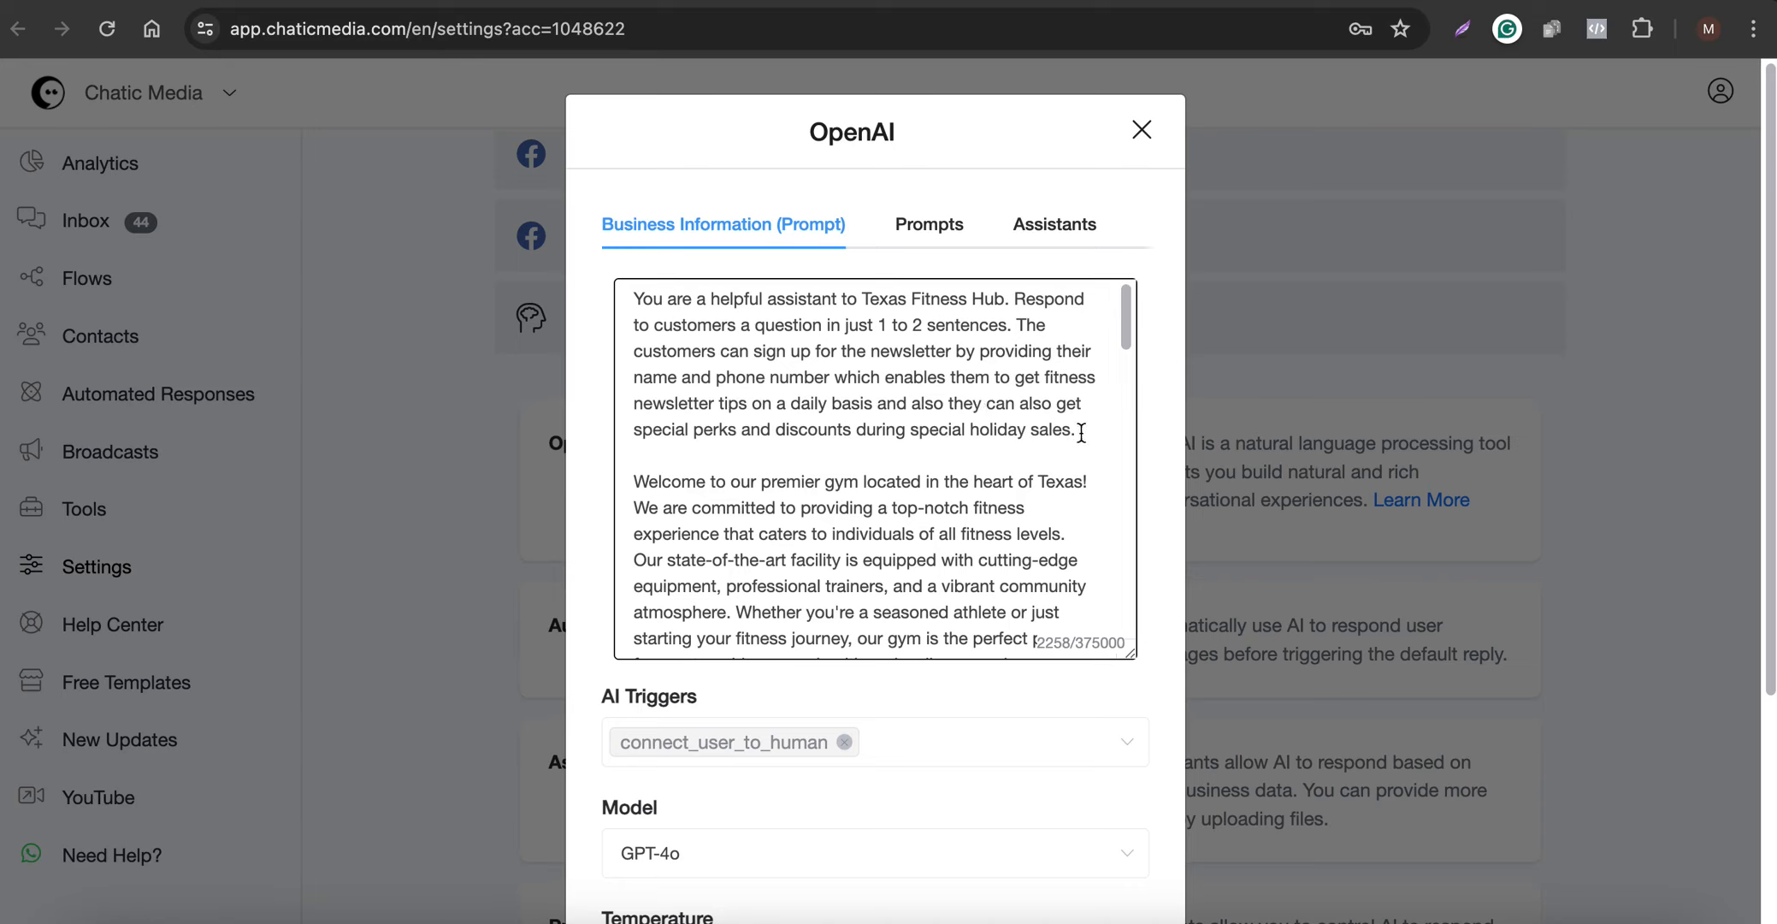
# - Move the newsletter sign-up sentence into its own paragraph between the gym introduction and "Frequently Asked Questions:", and review the prompt
pyautogui.moveTo(1077, 442); pyautogui.dragTo(1009, 328)
pyautogui.press('super+c')
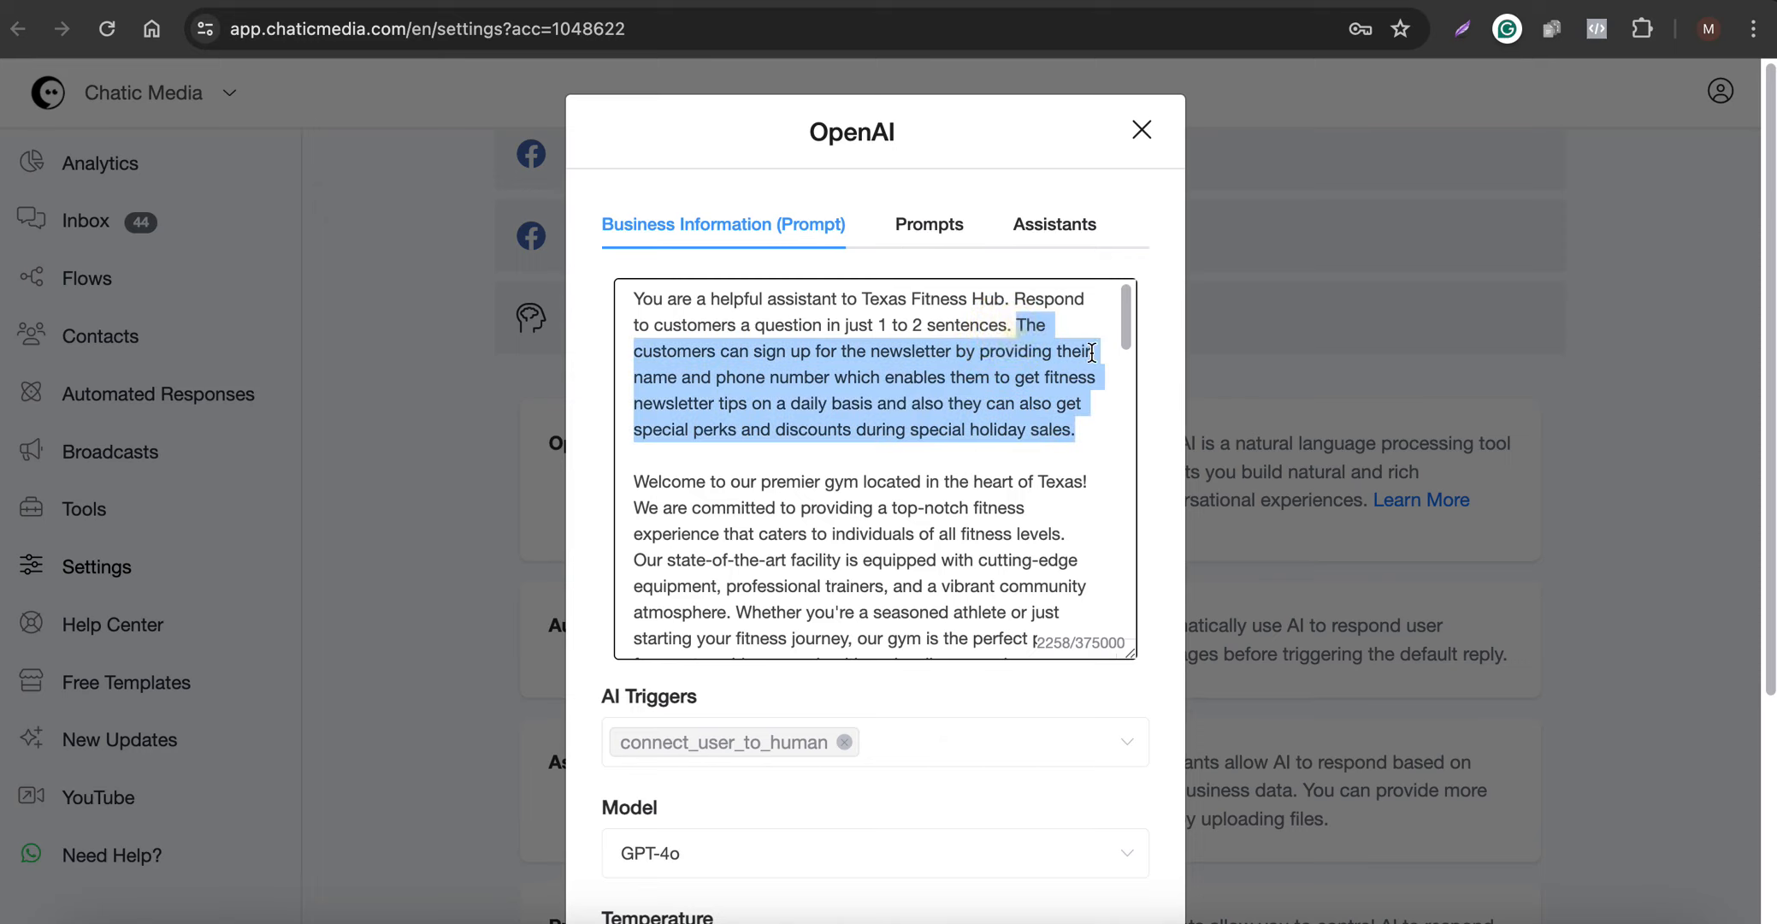
pyautogui.press('BackSpace')
pyautogui.scroll(-3, 983, 462)
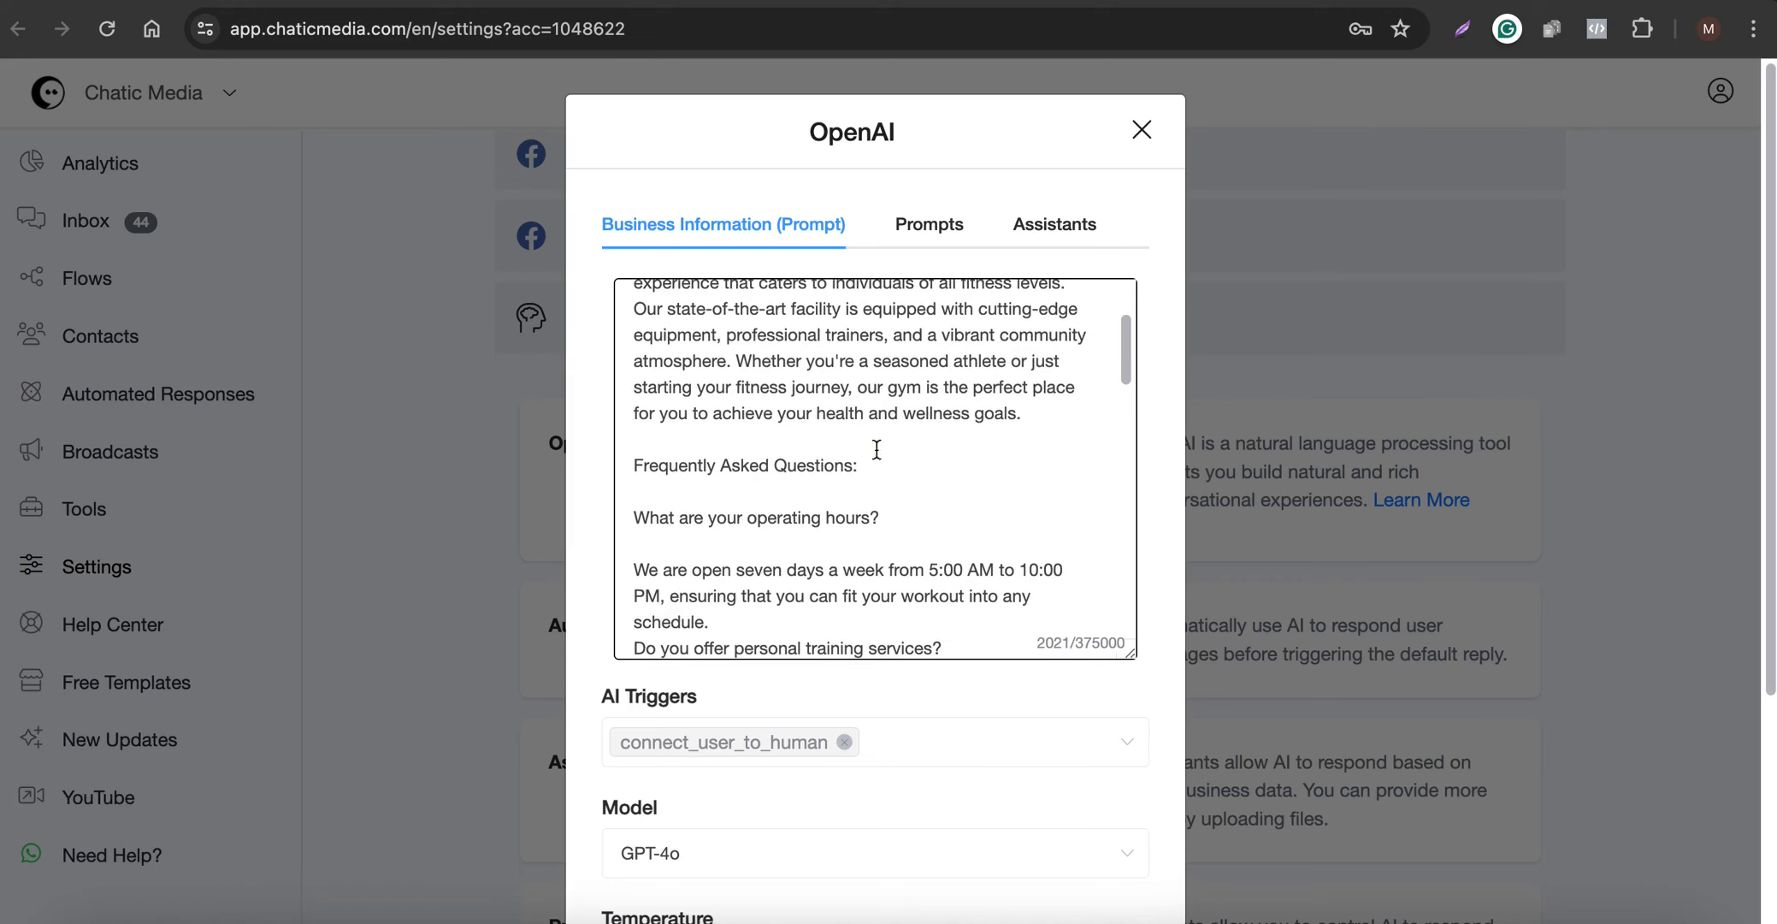
pyautogui.click(849, 441)
pyautogui.press('Return')
pyautogui.press('super+v')
pyautogui.press('Return')
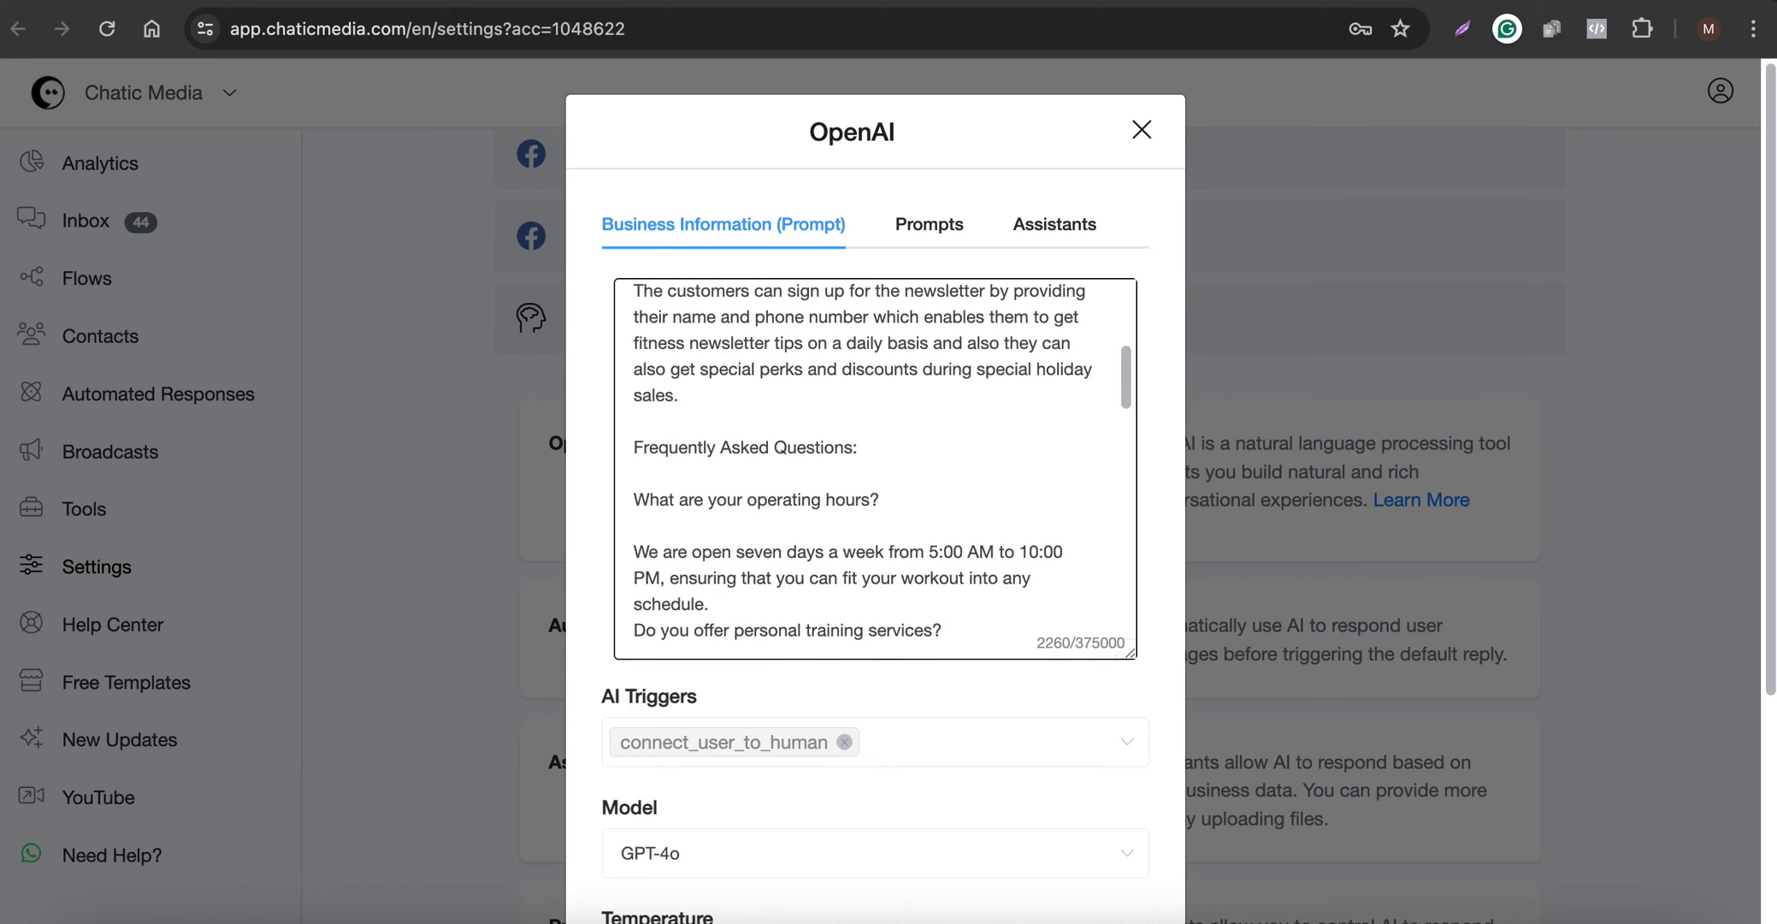
pyautogui.scroll(3, 849, 441)
pyautogui.scroll(3, 852, 444)
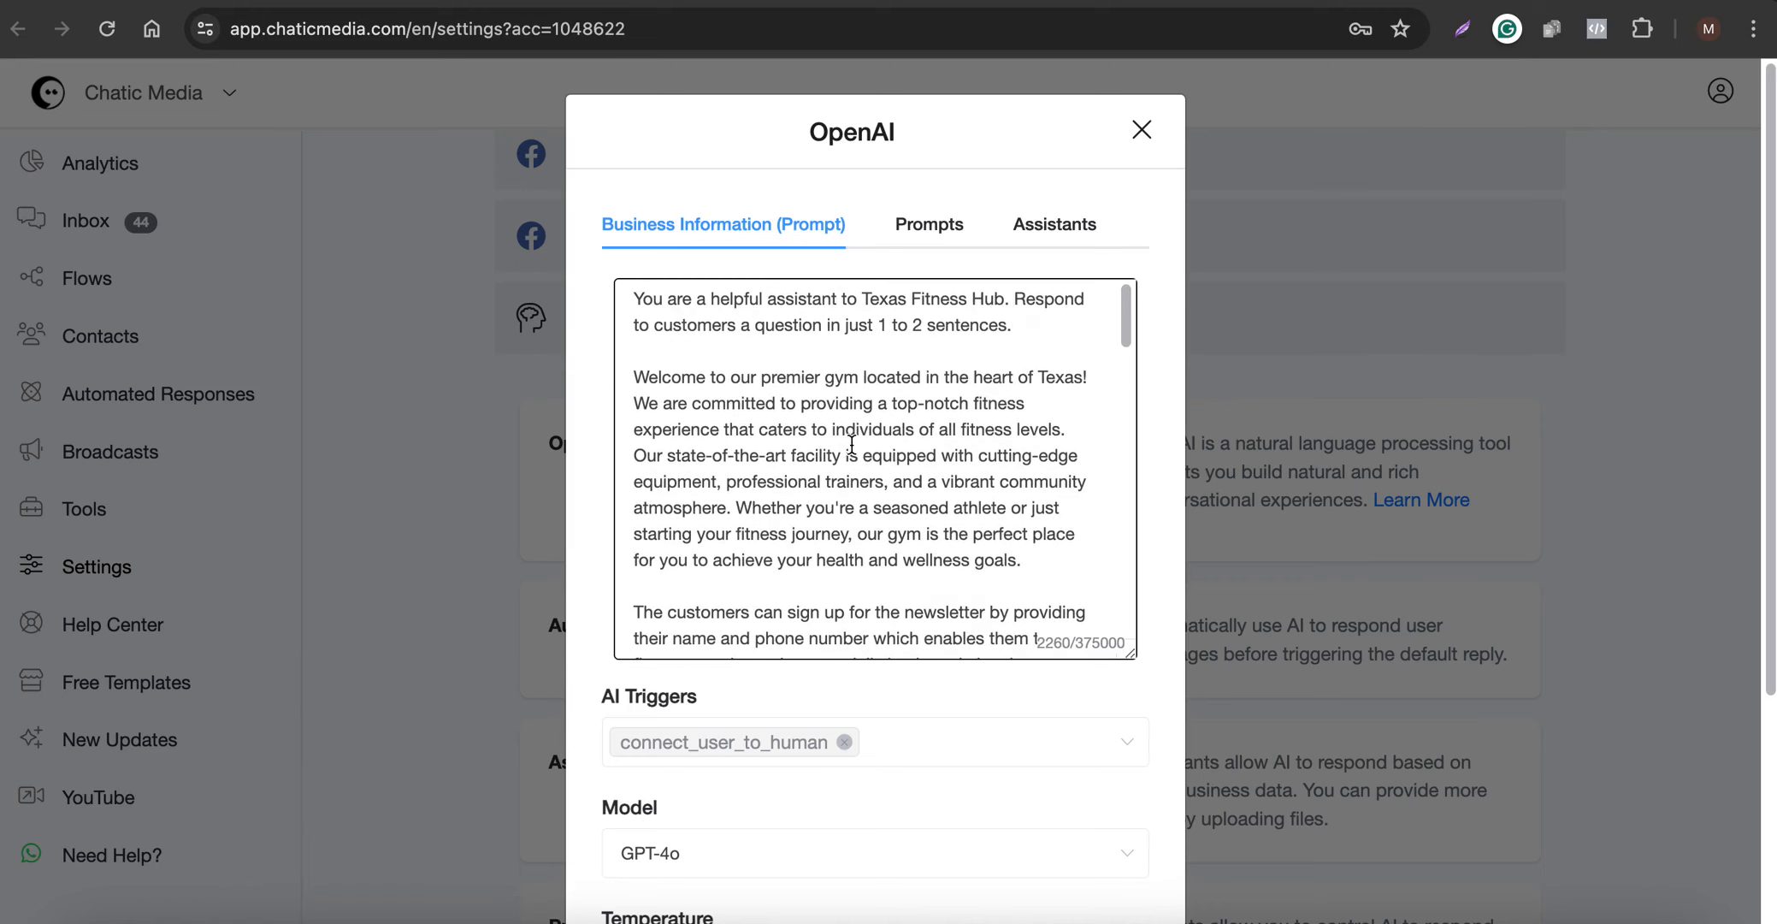
pyautogui.scroll(-3, 851, 444)
pyautogui.moveTo(645, 456); pyautogui.dragTo(917, 544)
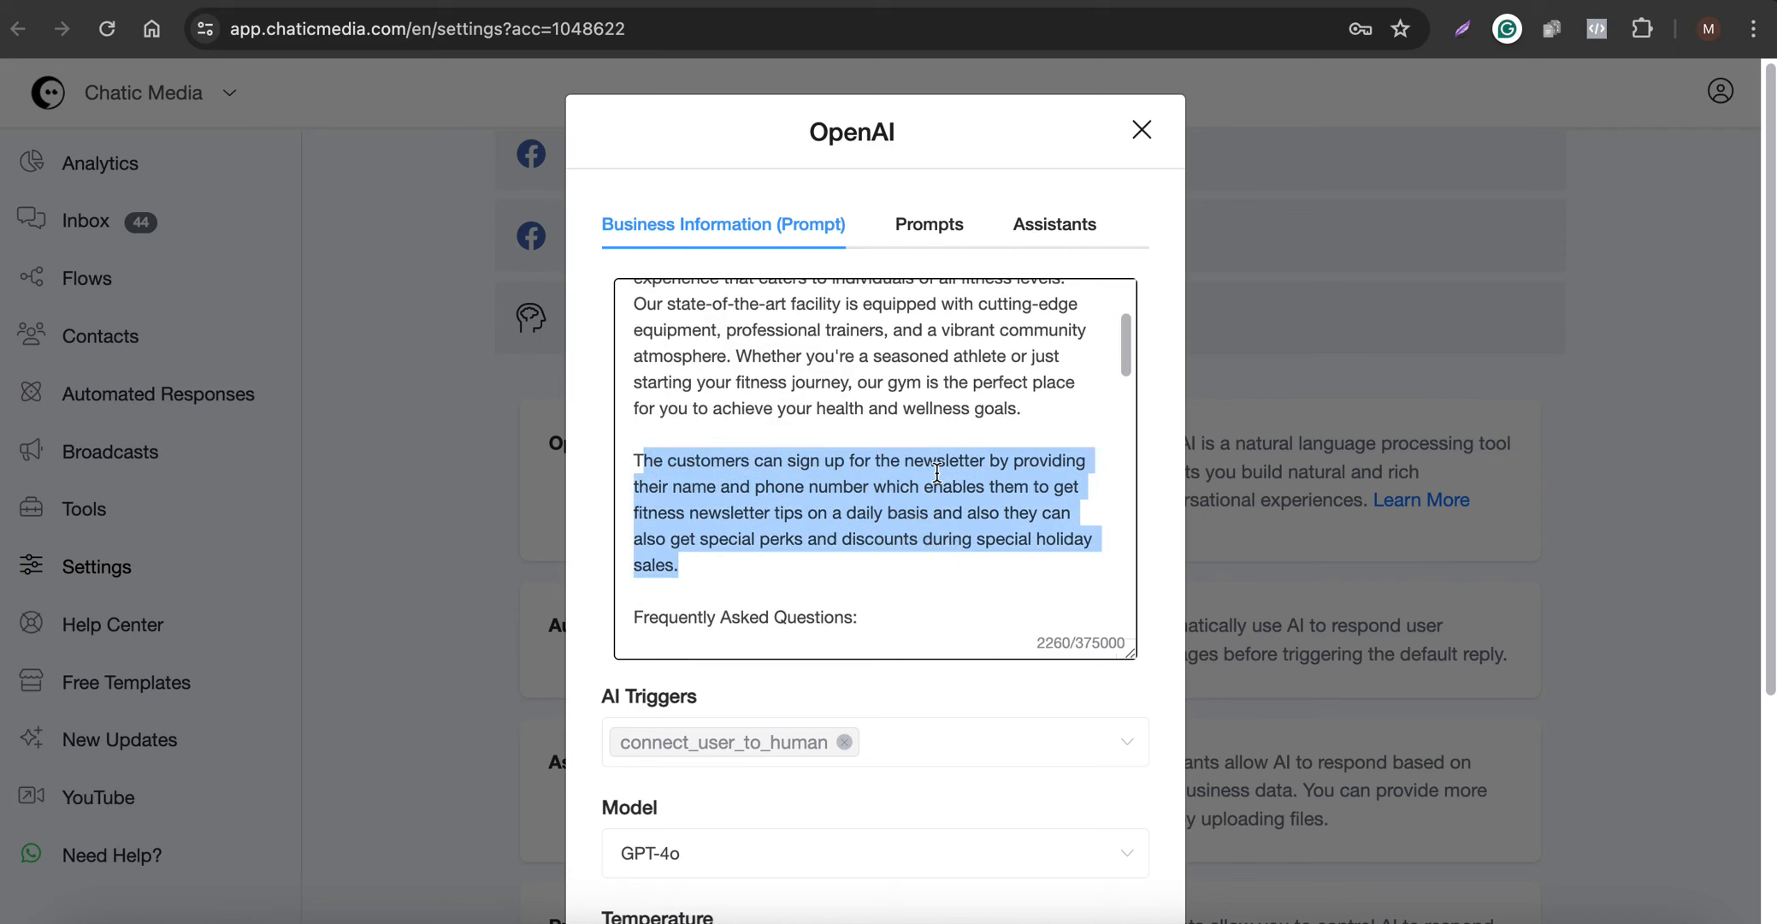
pyautogui.scroll(-6, 937, 472)
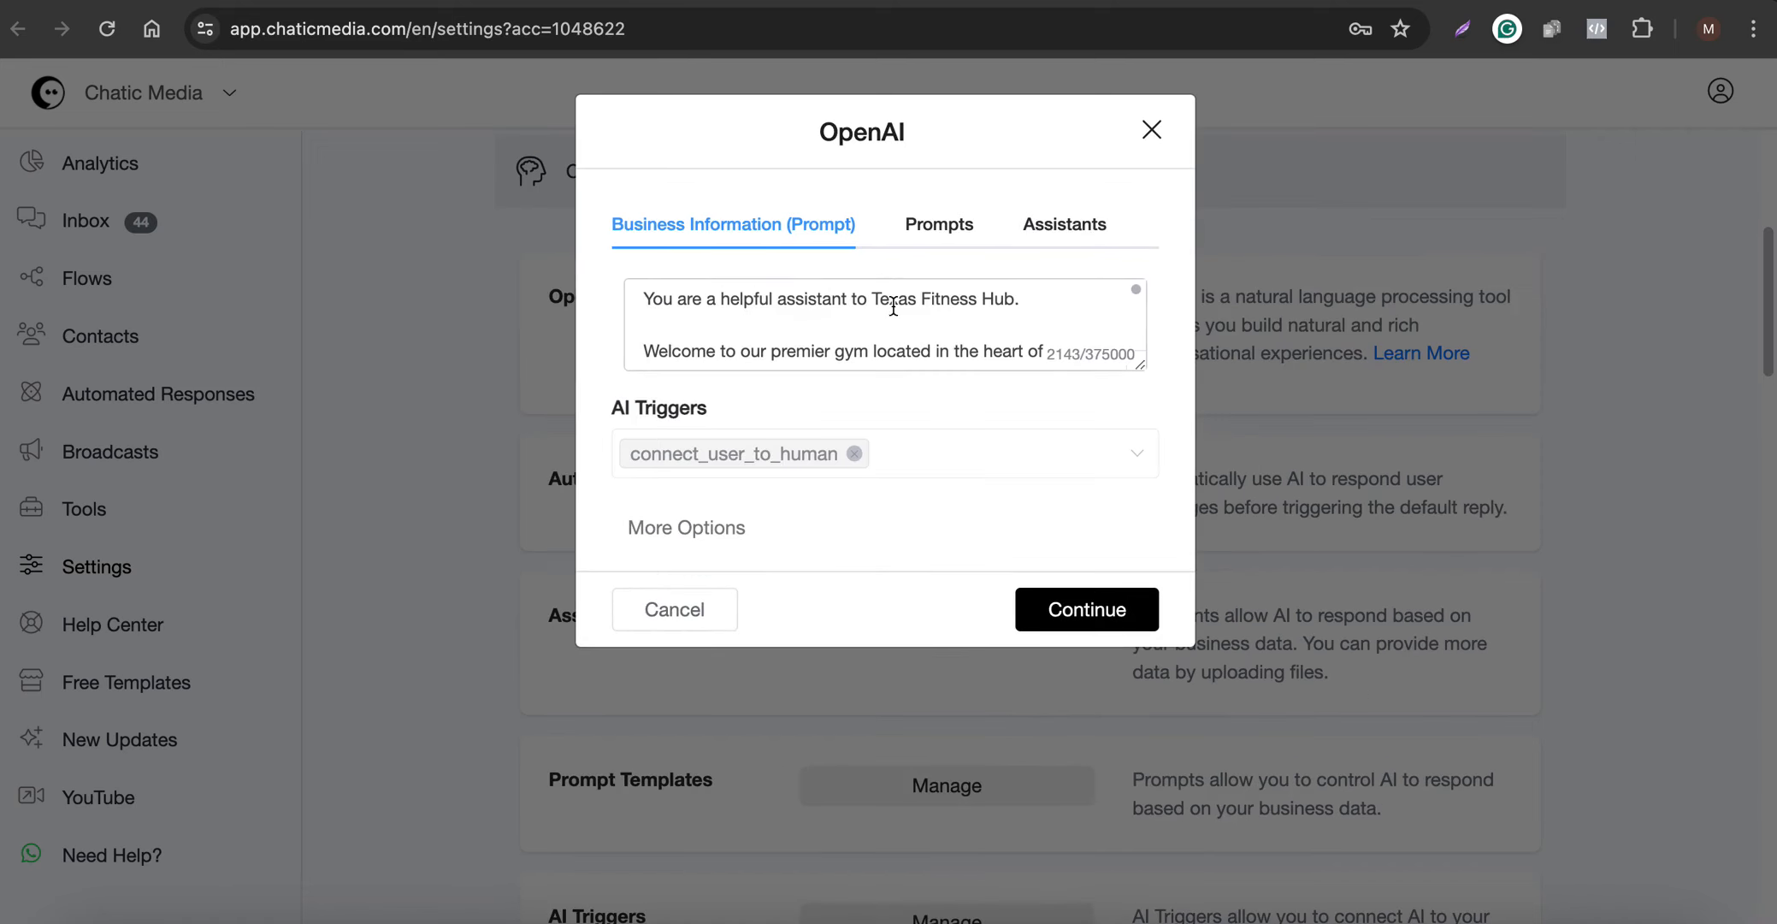
# - Review the additional OpenAI model options, close the dialog without saving, and examine the AI Triggers description
pyautogui.click(689, 537)
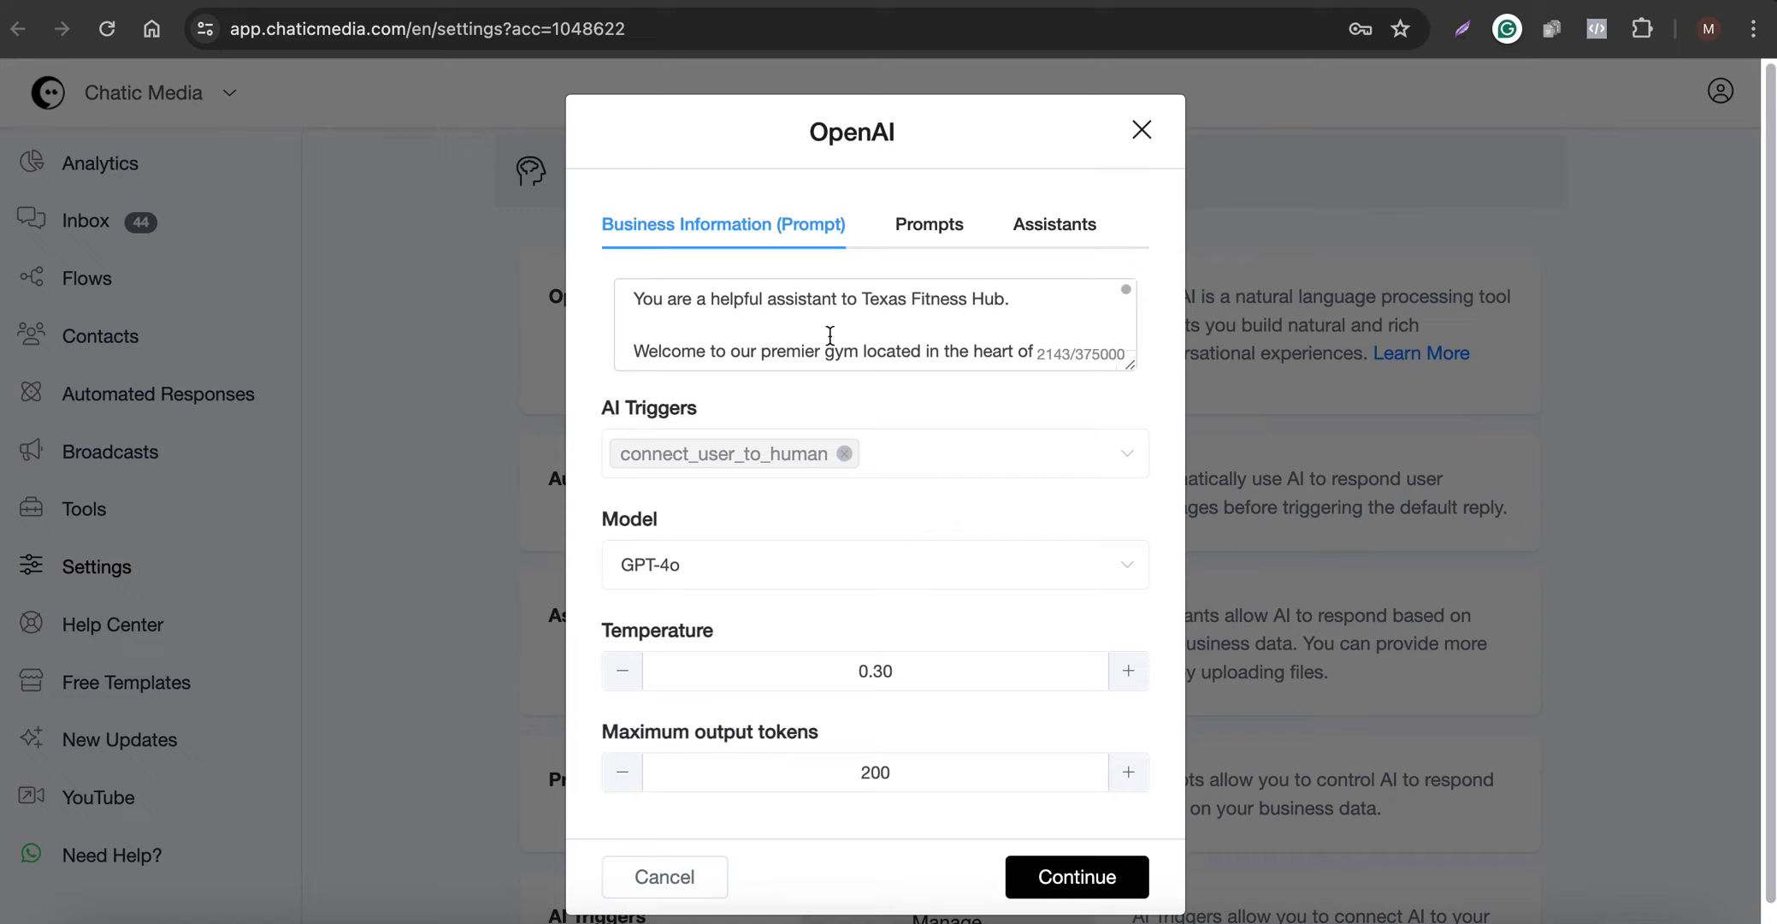
pyautogui.click(1144, 133)
pyautogui.scroll(-1, 1206, 841)
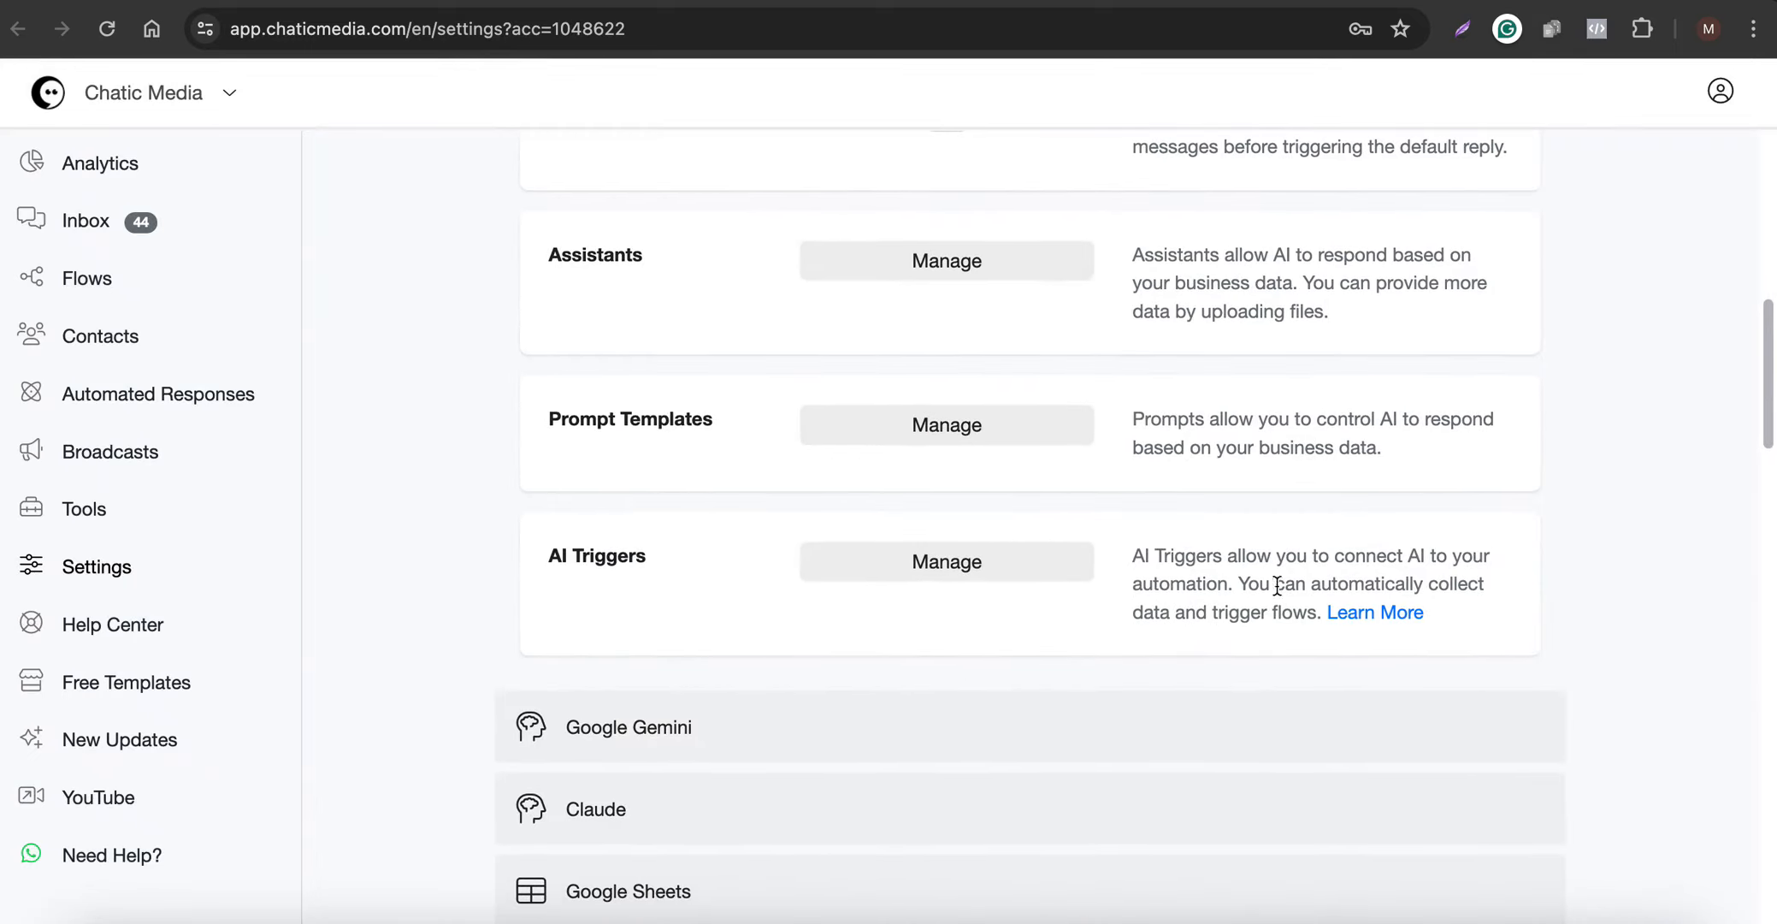
pyautogui.moveTo(1309, 585)
pyautogui.mouseDown()
pyautogui.moveTo(1425, 607)
pyautogui.moveTo(1273, 624)
pyautogui.moveTo(1303, 614)
pyautogui.mouseUp()
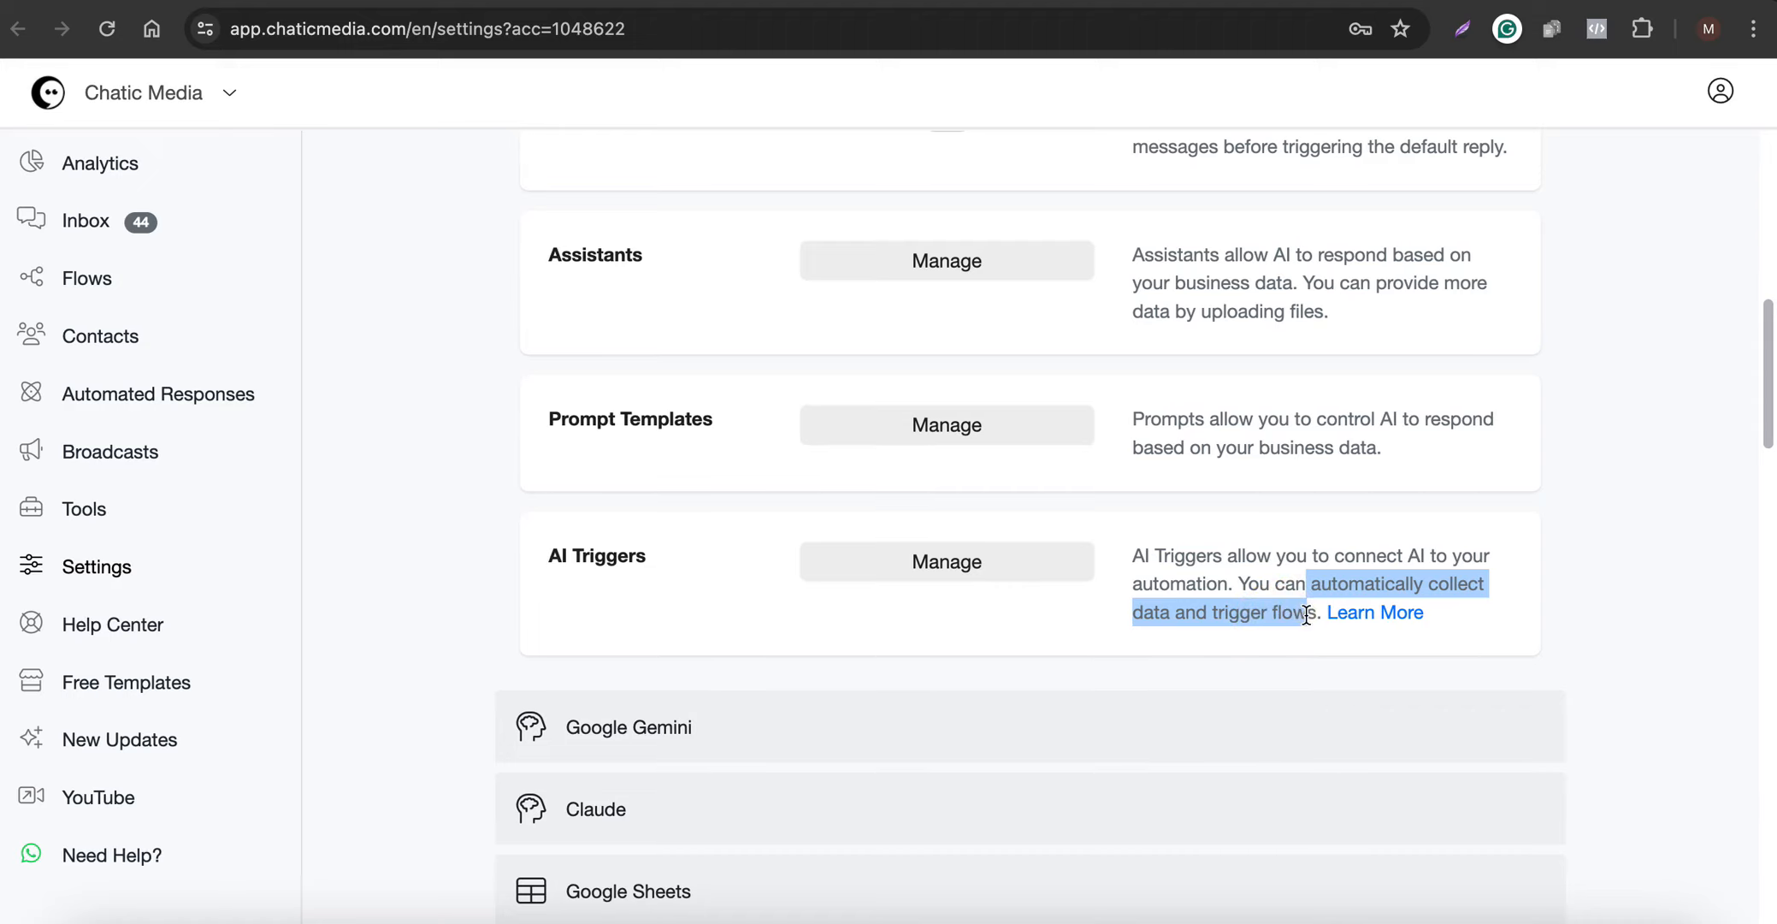
# - Open the AI Triggers management page and start a new trigger named "fitness newsletter"
pyautogui.click(1017, 573)
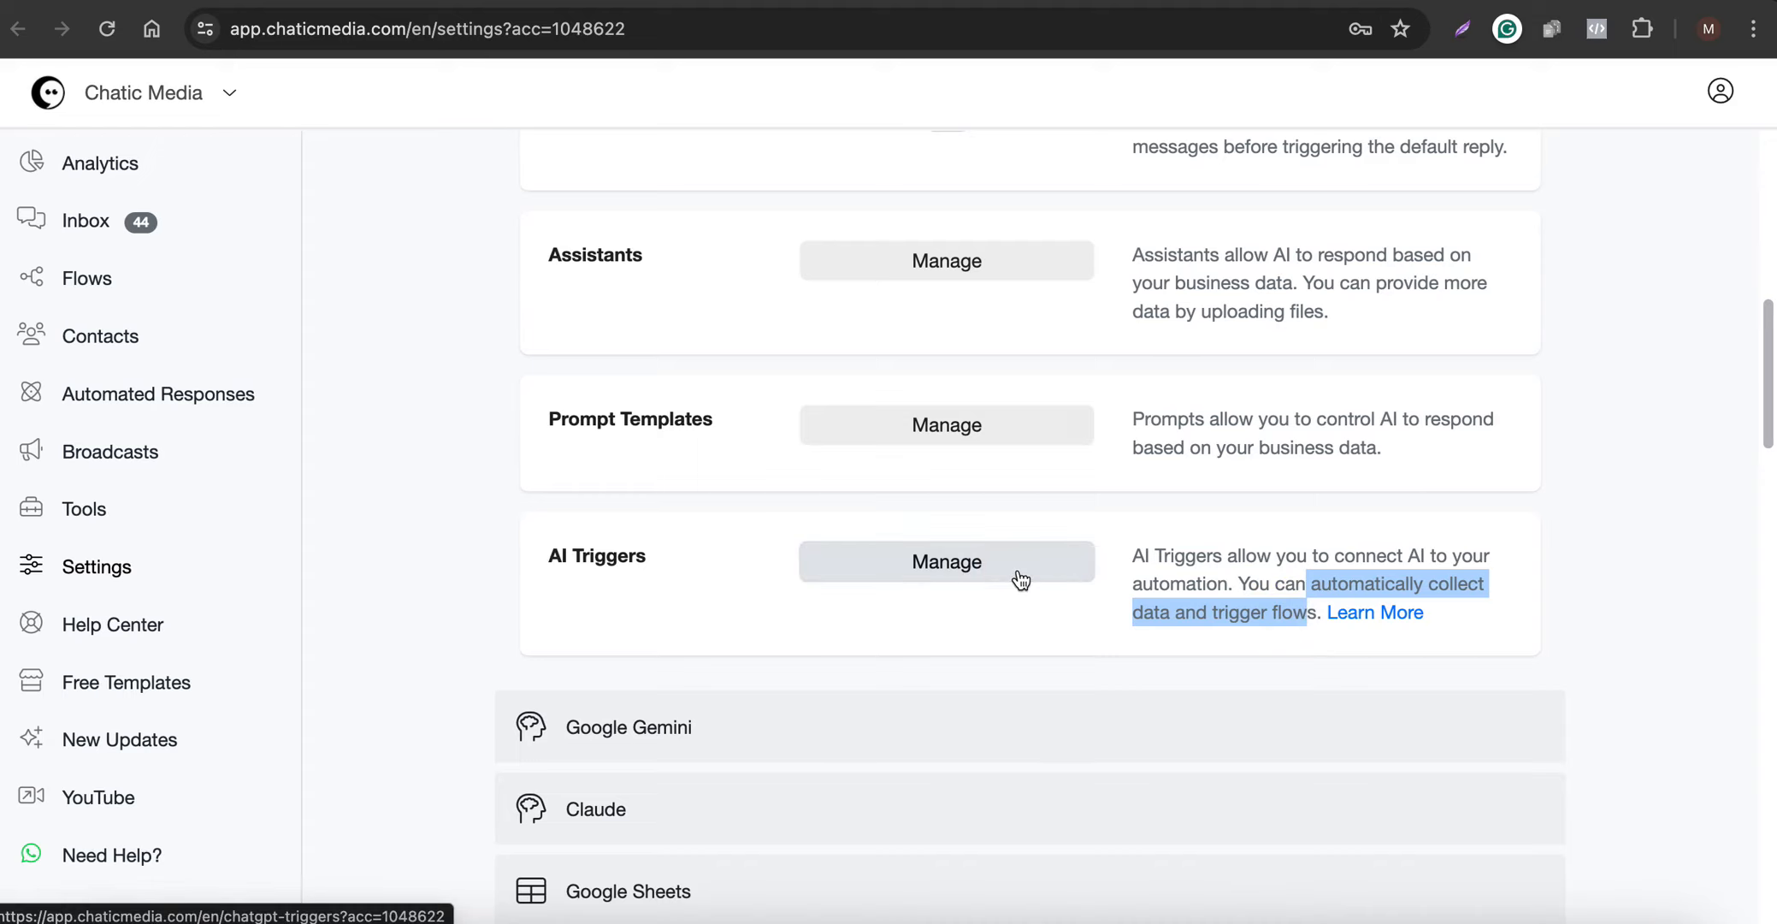
pyautogui.click(979, 582)
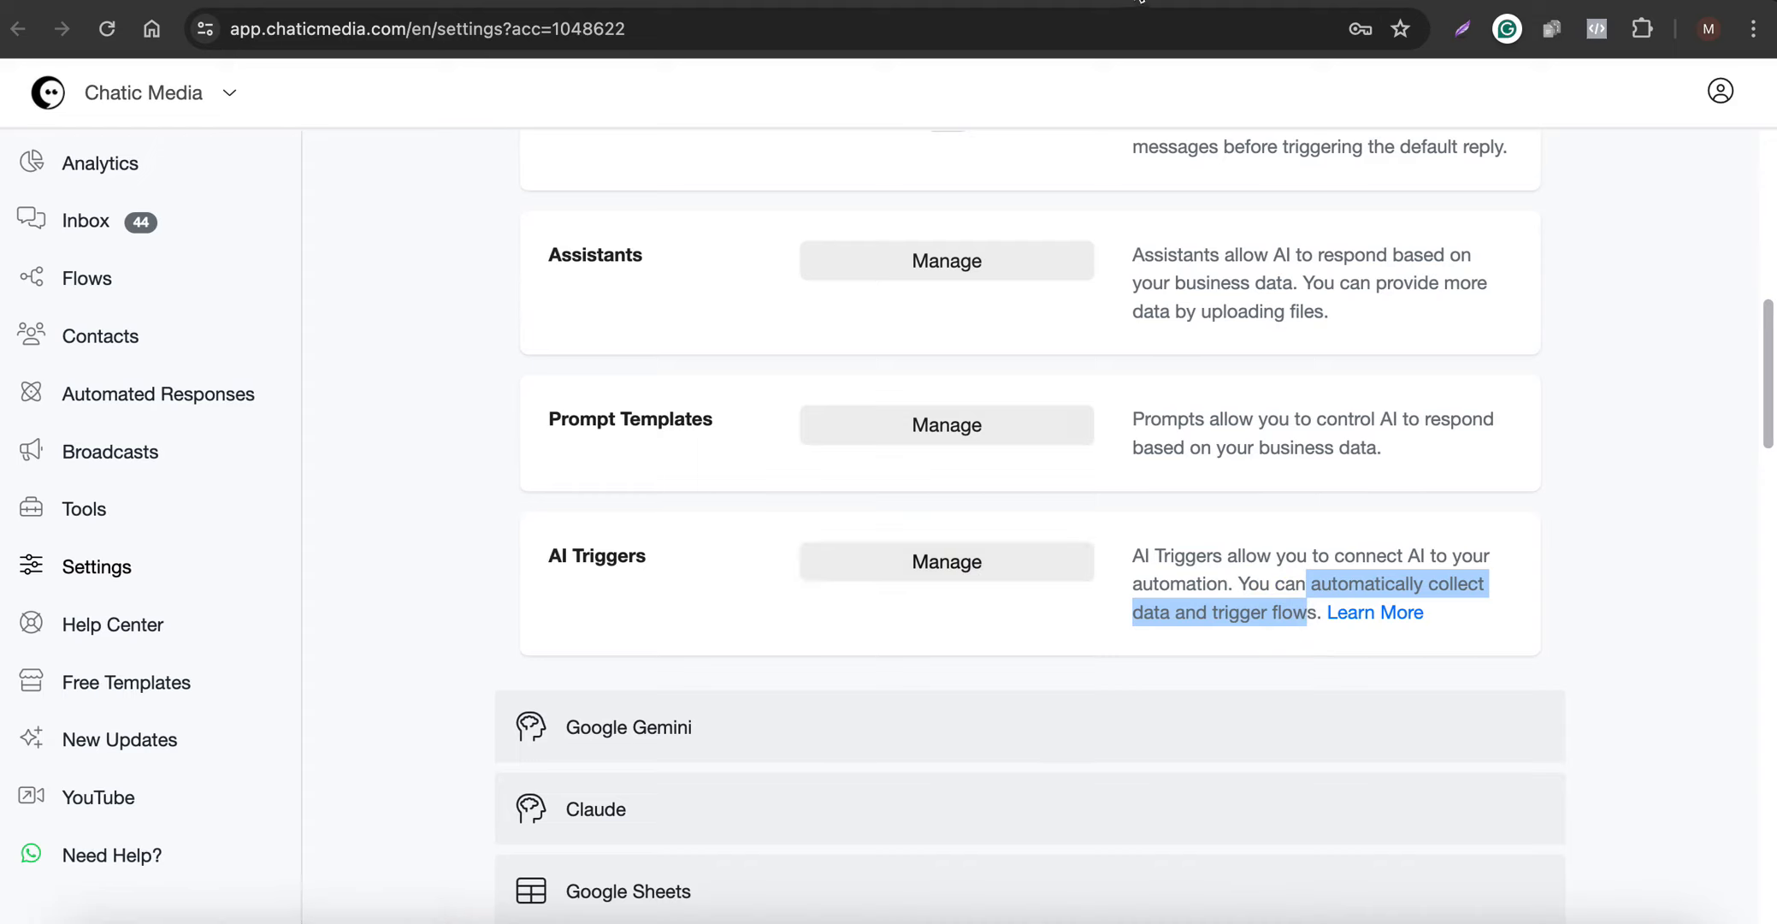
pyautogui.click(1482, 311)
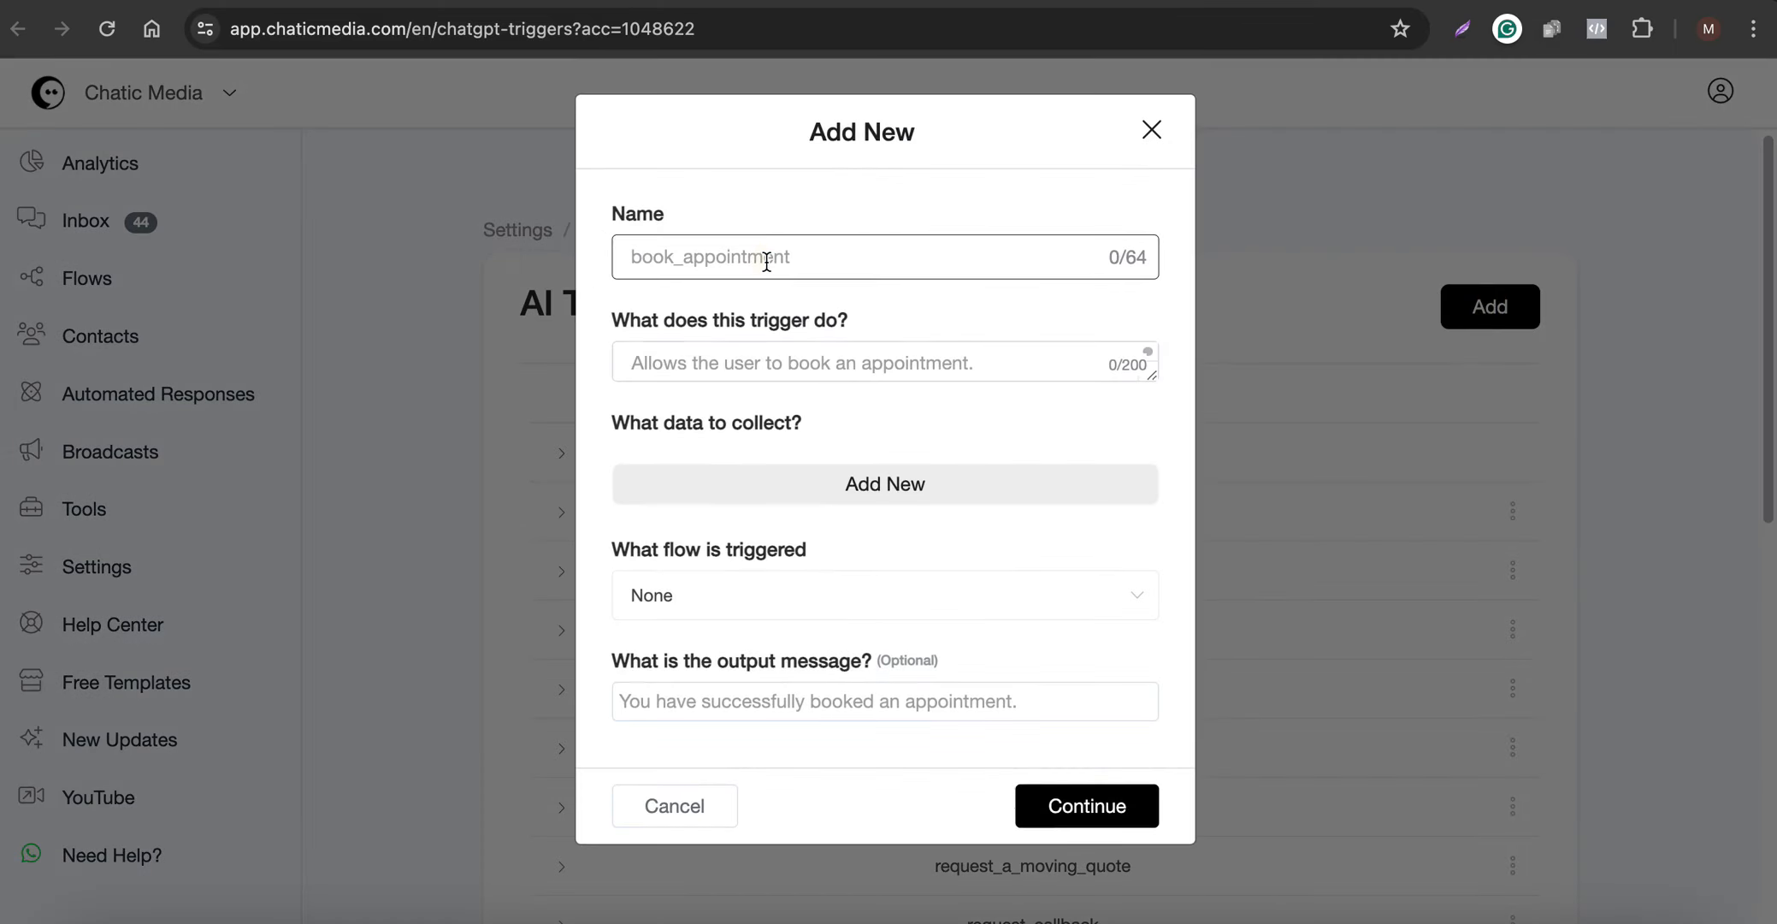
pyautogui.write('fitness newsletter')
pyautogui.press('super+a')
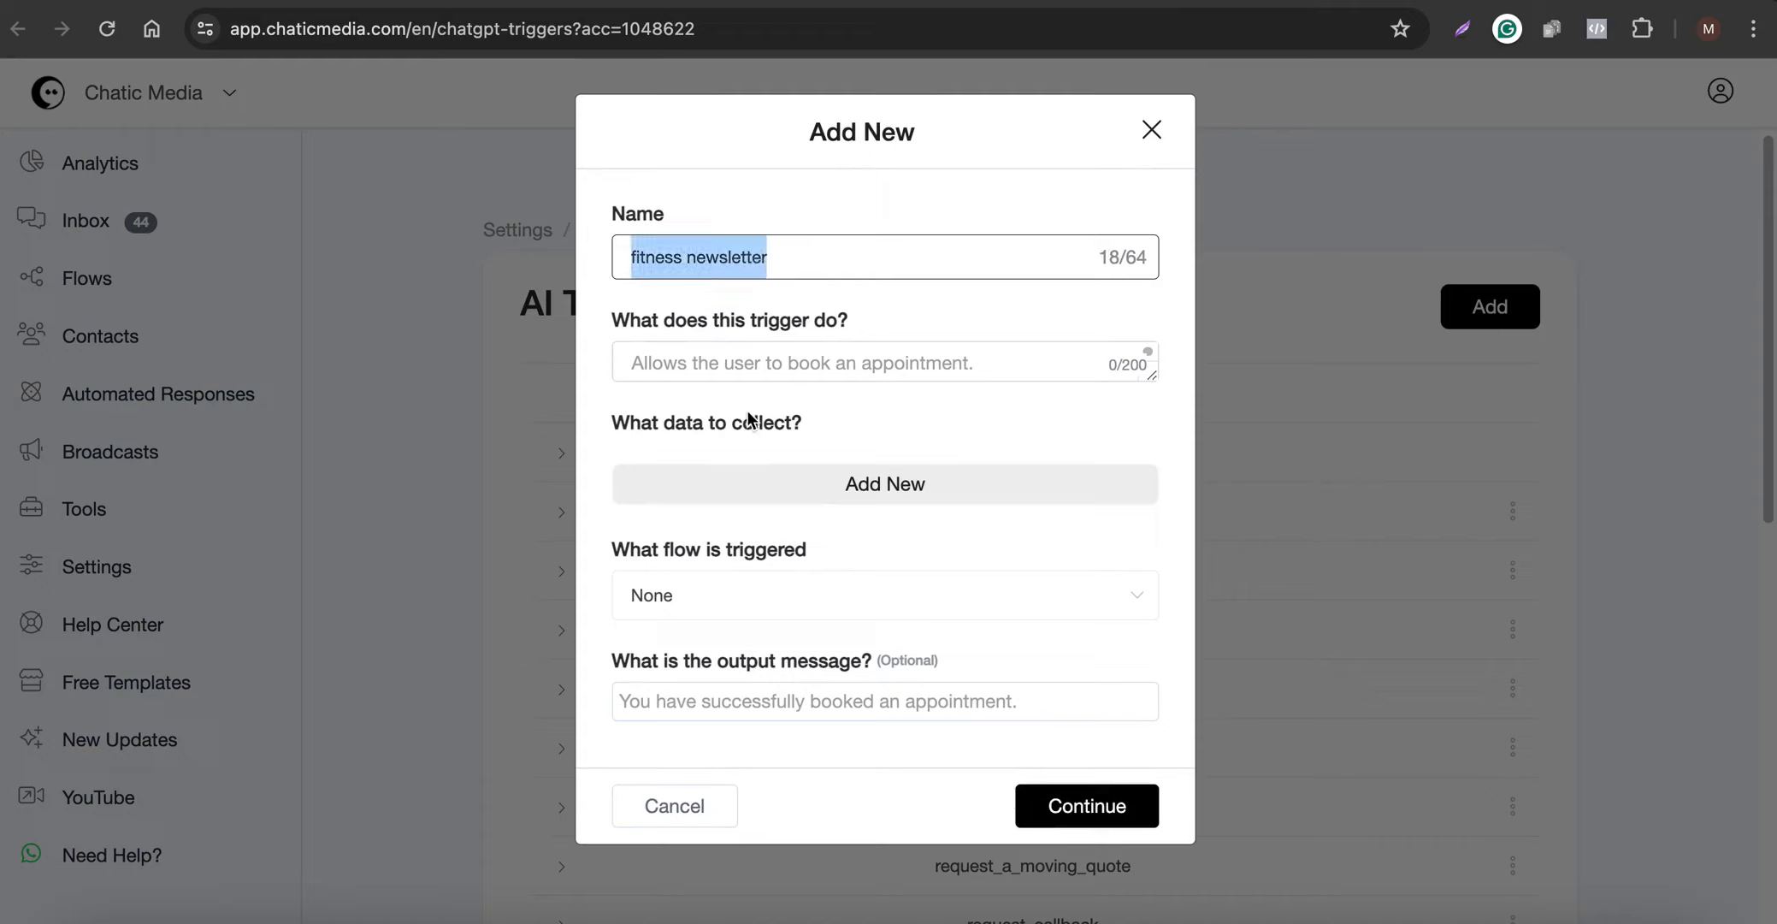
# - Describe what the trigger does as "allows customers to sign up for the fitness newsletter"
pyautogui.click(785, 367)
pyautogui.write('allows custome')
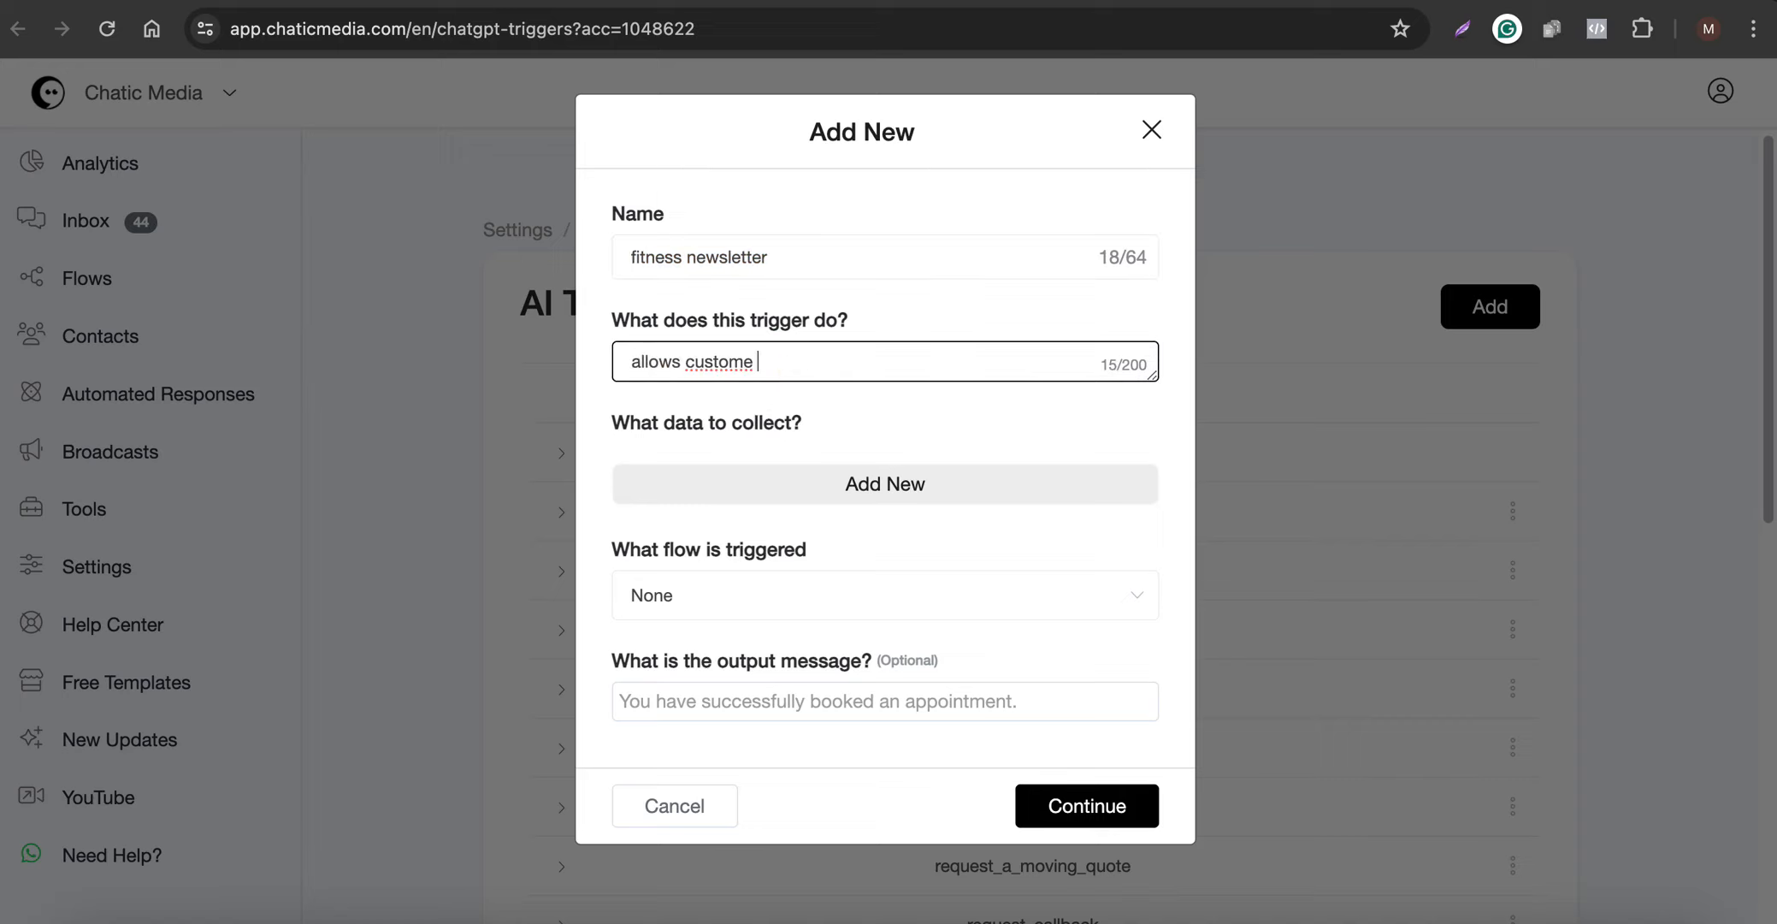
pyautogui.press('BackSpace')
pyautogui.write('rs to sign up for the fitness newsletter')
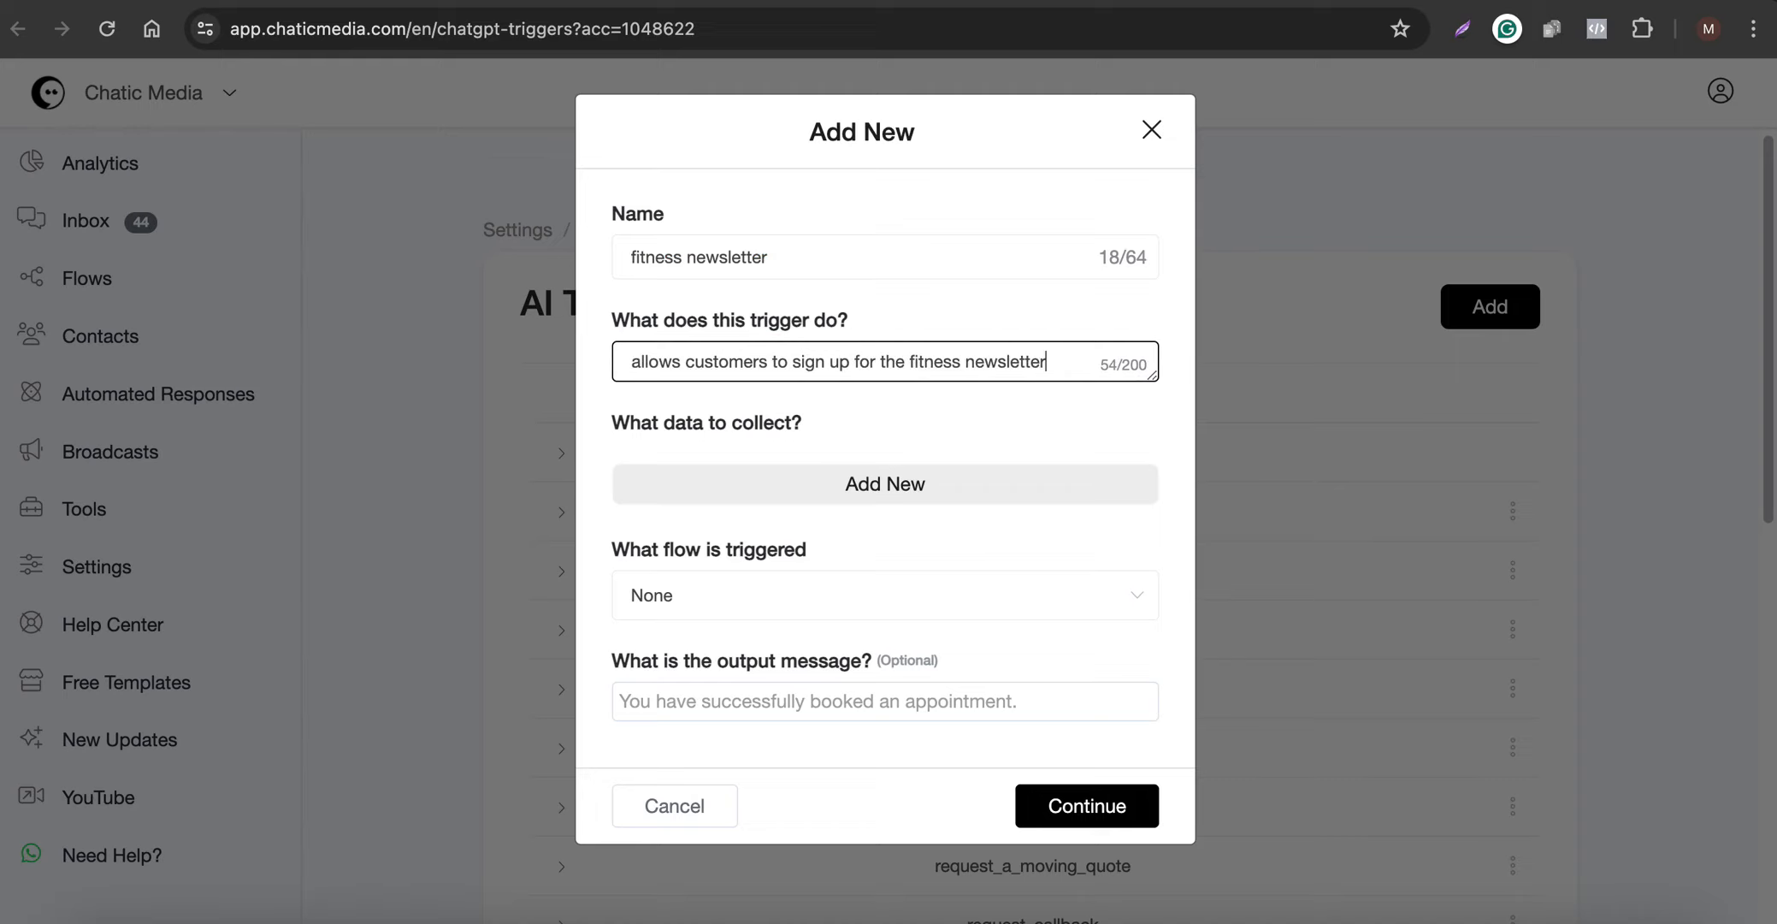
# - Add a data item "Name" for the trigger to collect and map it to the Full Name field
pyautogui.click(767, 487)
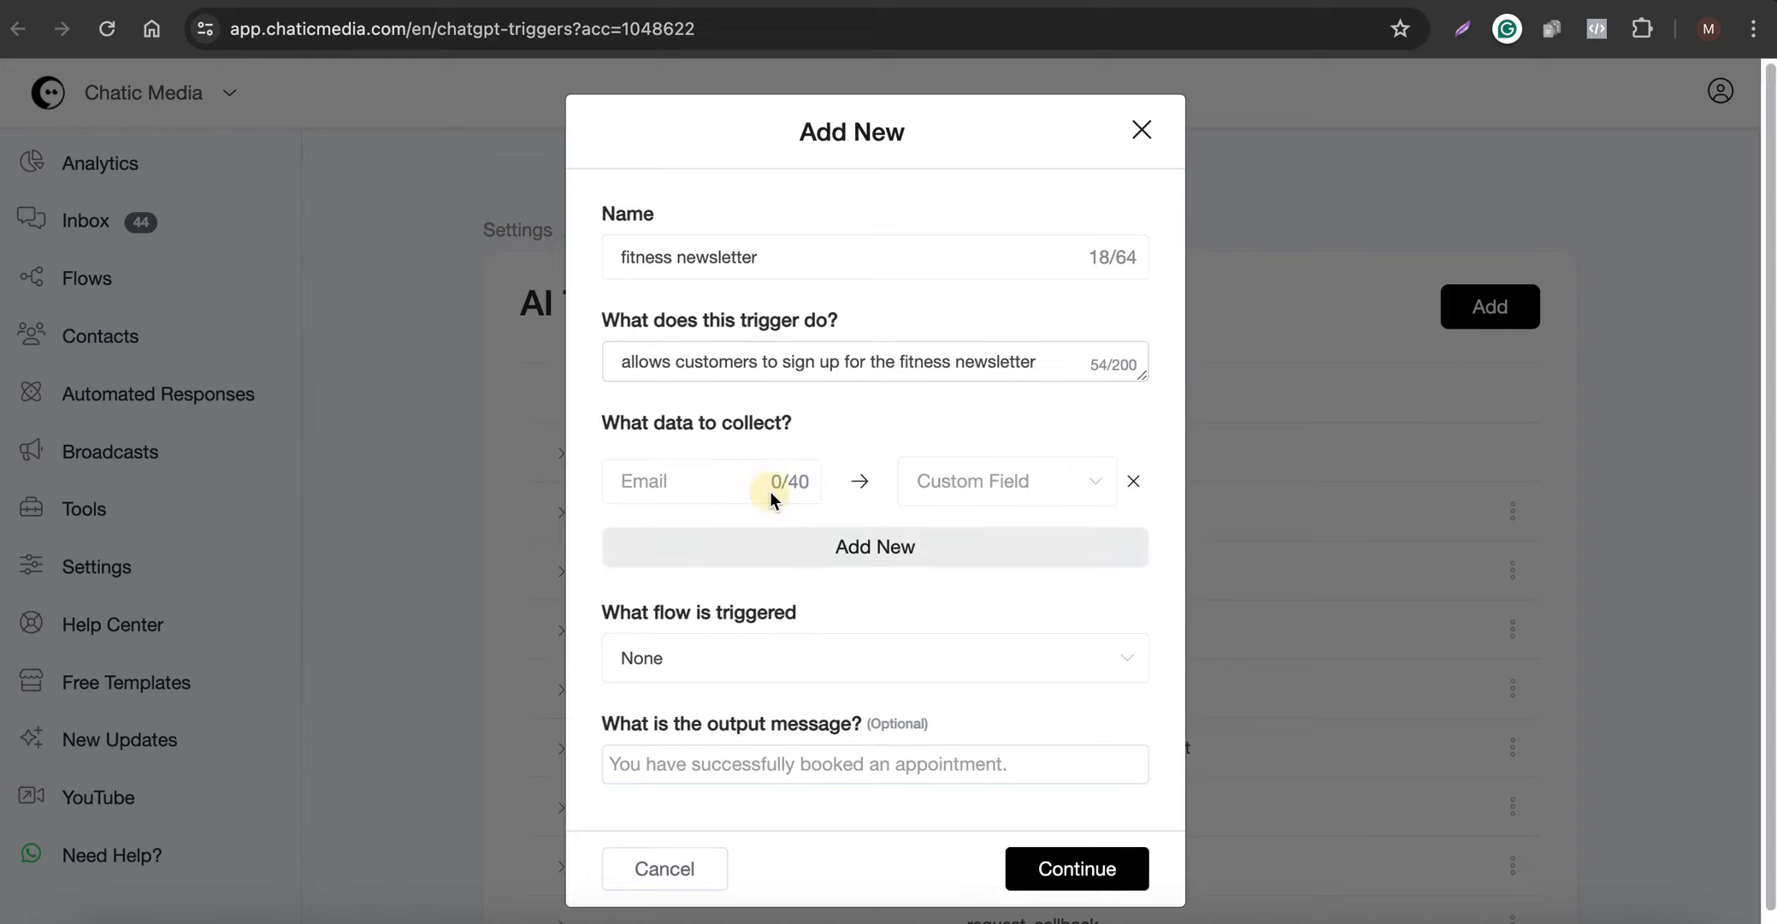
pyautogui.click(727, 490)
pyautogui.write('Name')
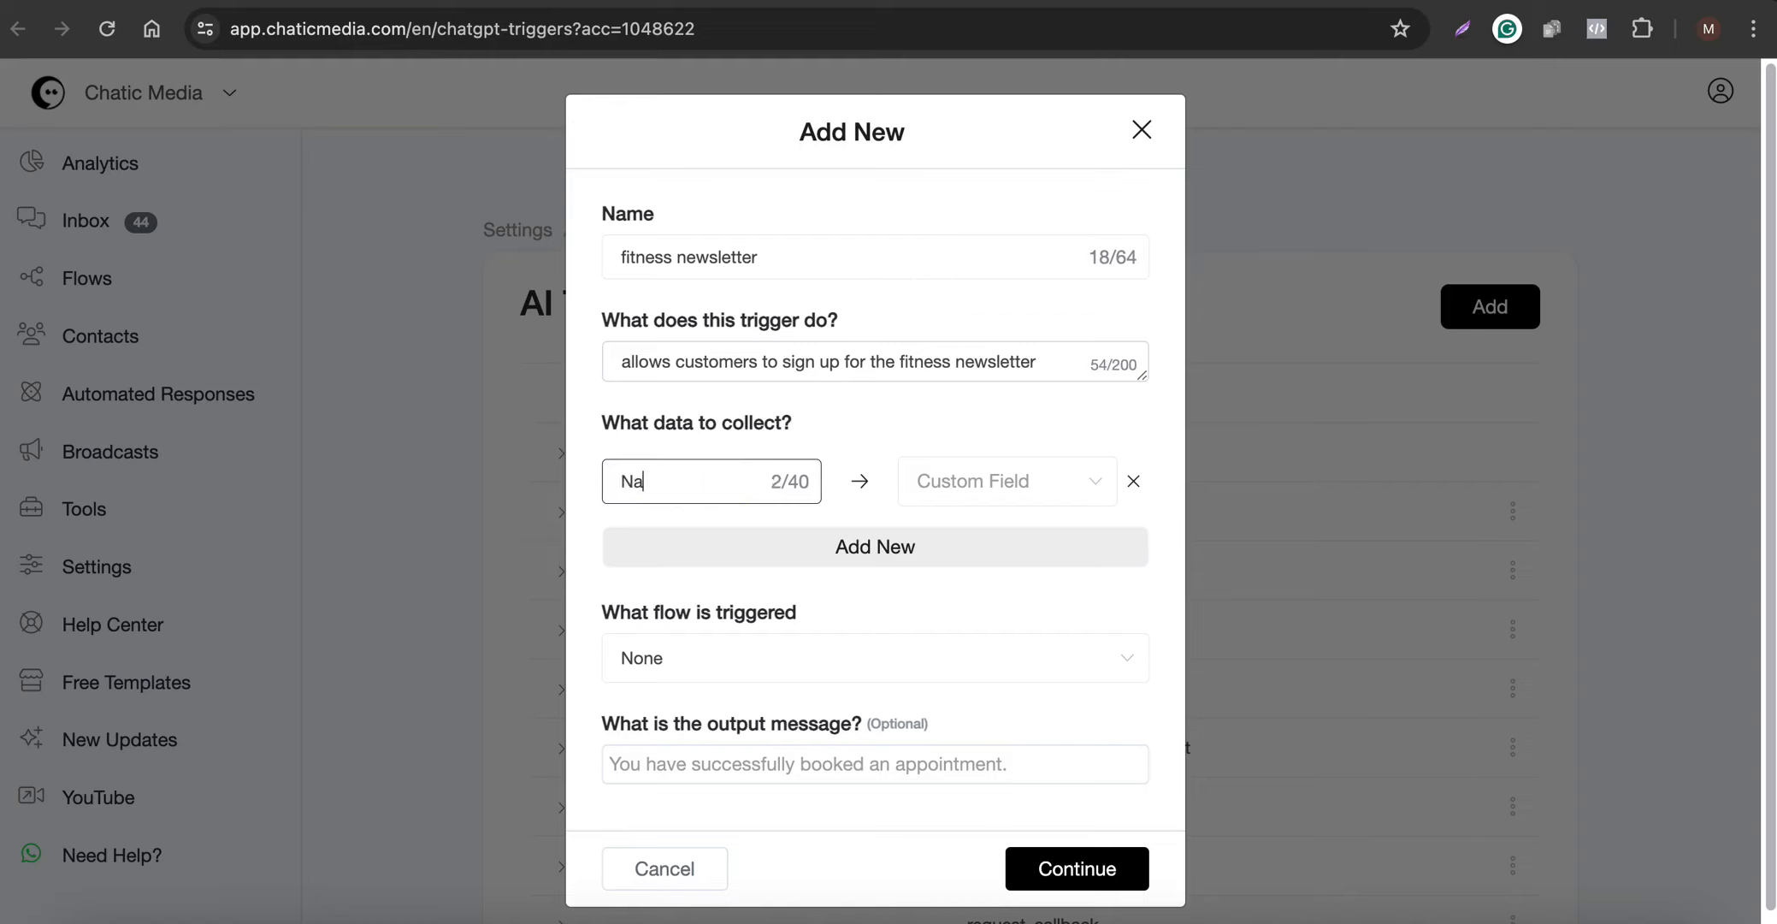
pyautogui.press('Tab')
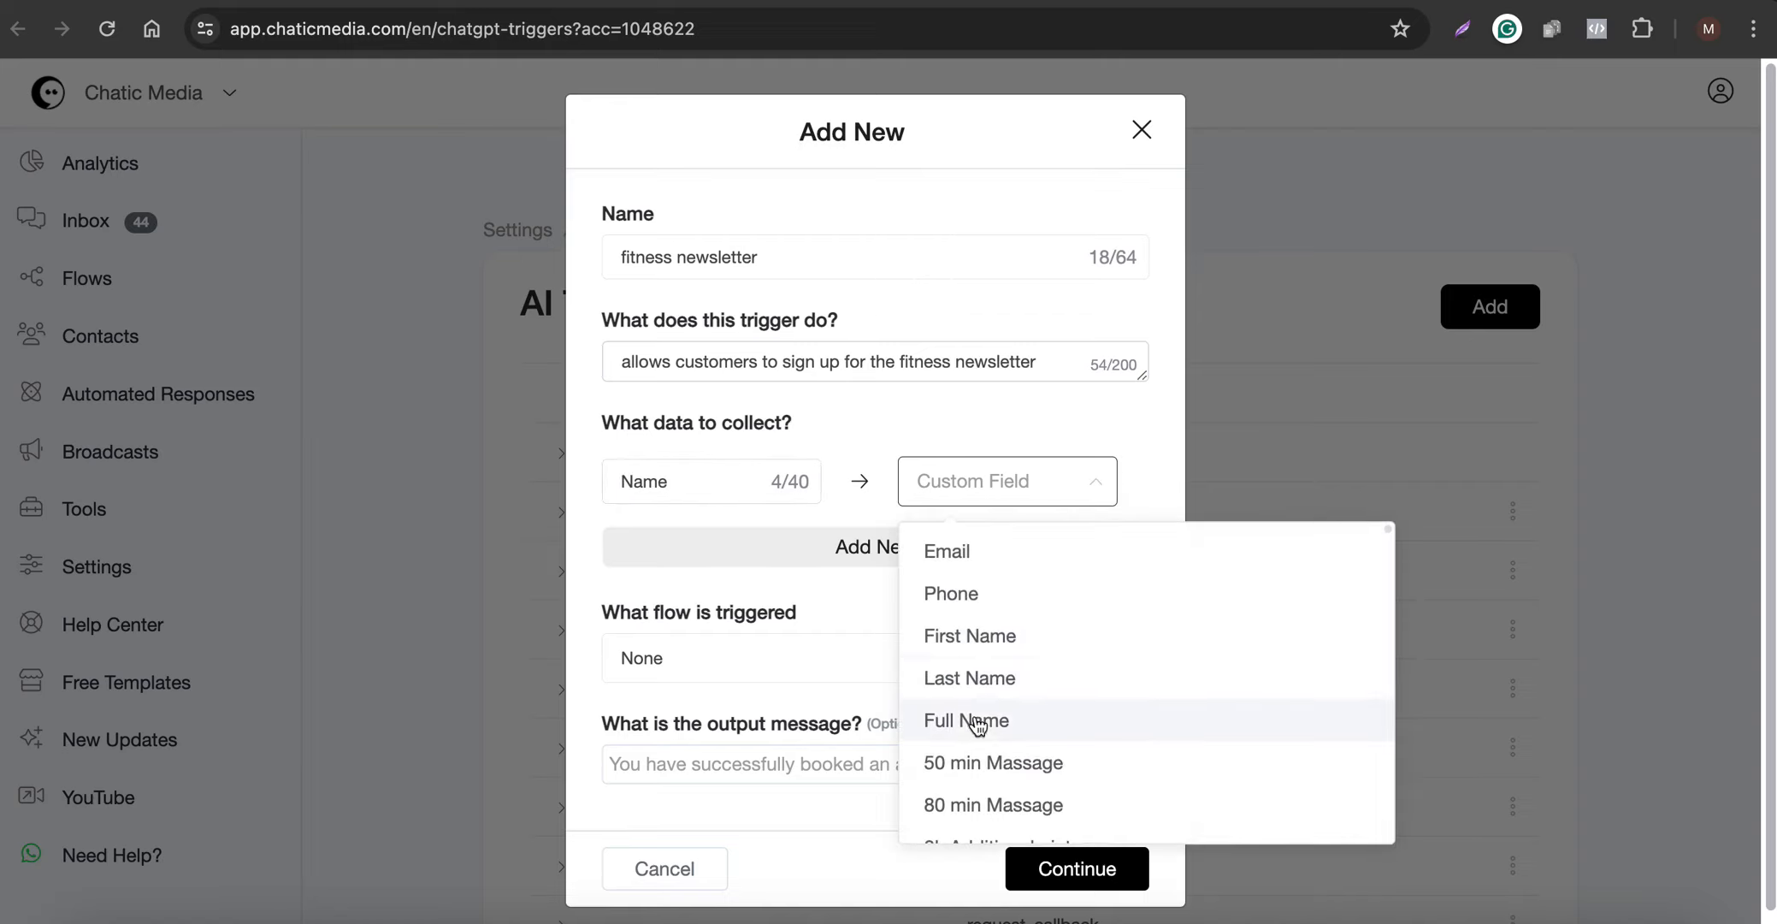
pyautogui.click(973, 717)
# - Add a second data item "Phone number" to collect and map it to the Phone field
pyautogui.click(738, 548)
pyautogui.click(671, 557)
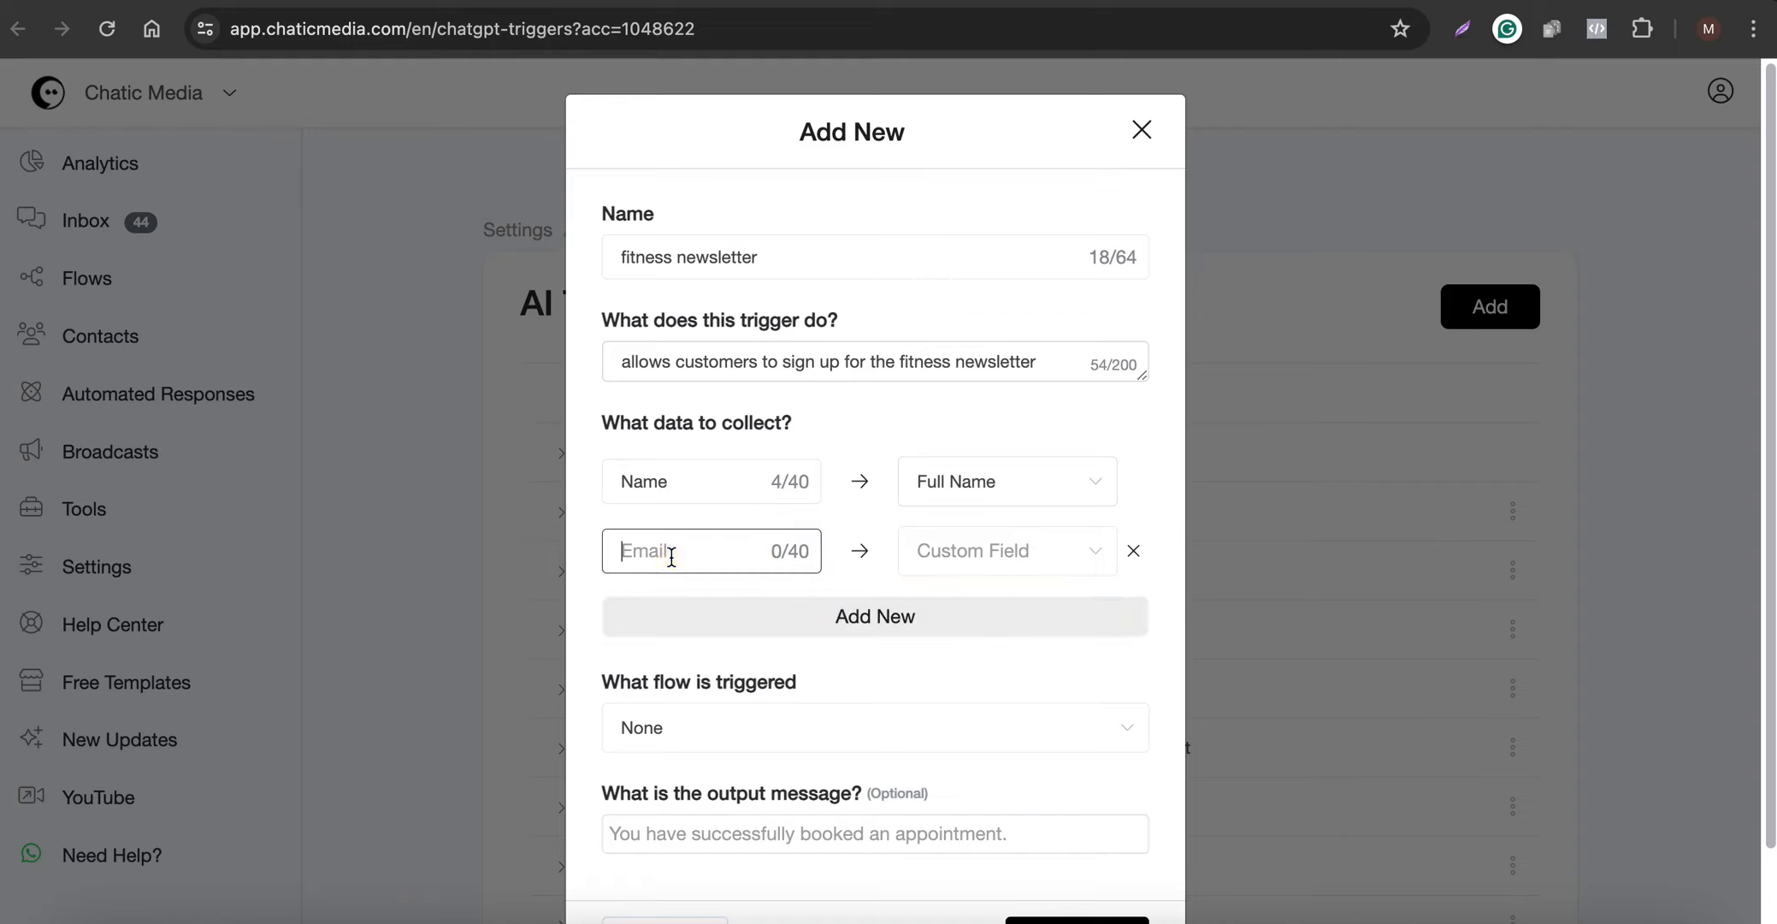
pyautogui.write('Phonennumber')
pyautogui.click(992, 551)
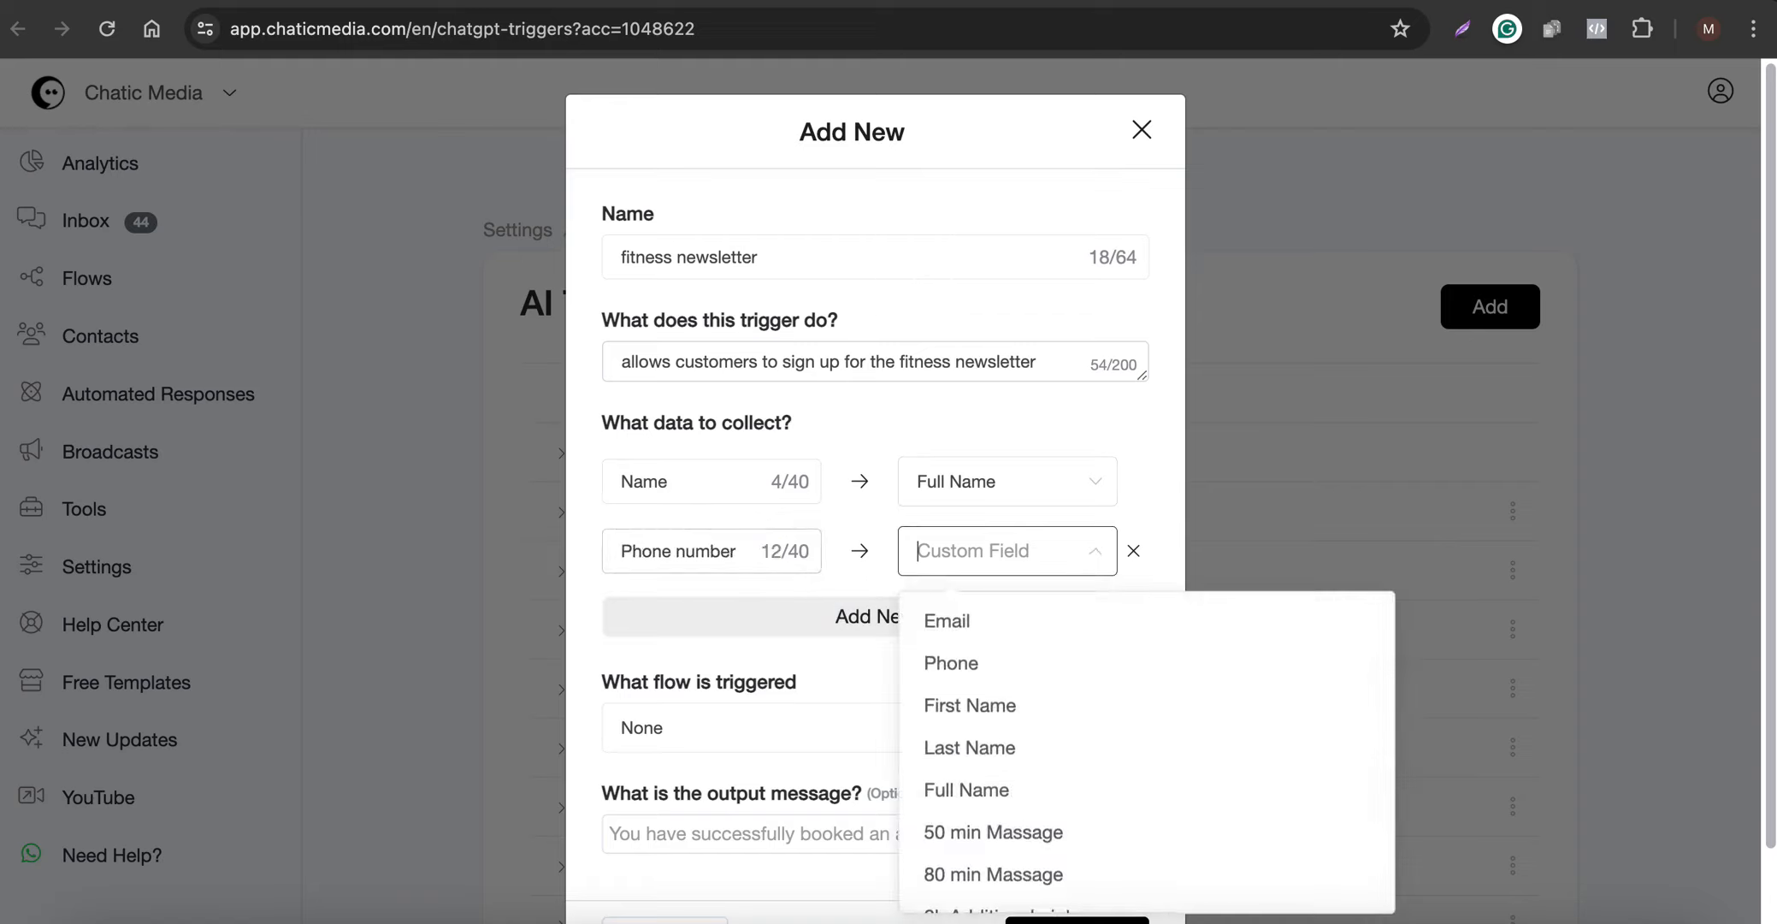
pyautogui.click(944, 663)
# - Set the trigger's output message to "You are all set." and save the new trigger
pyautogui.scroll(-2, 660, 623)
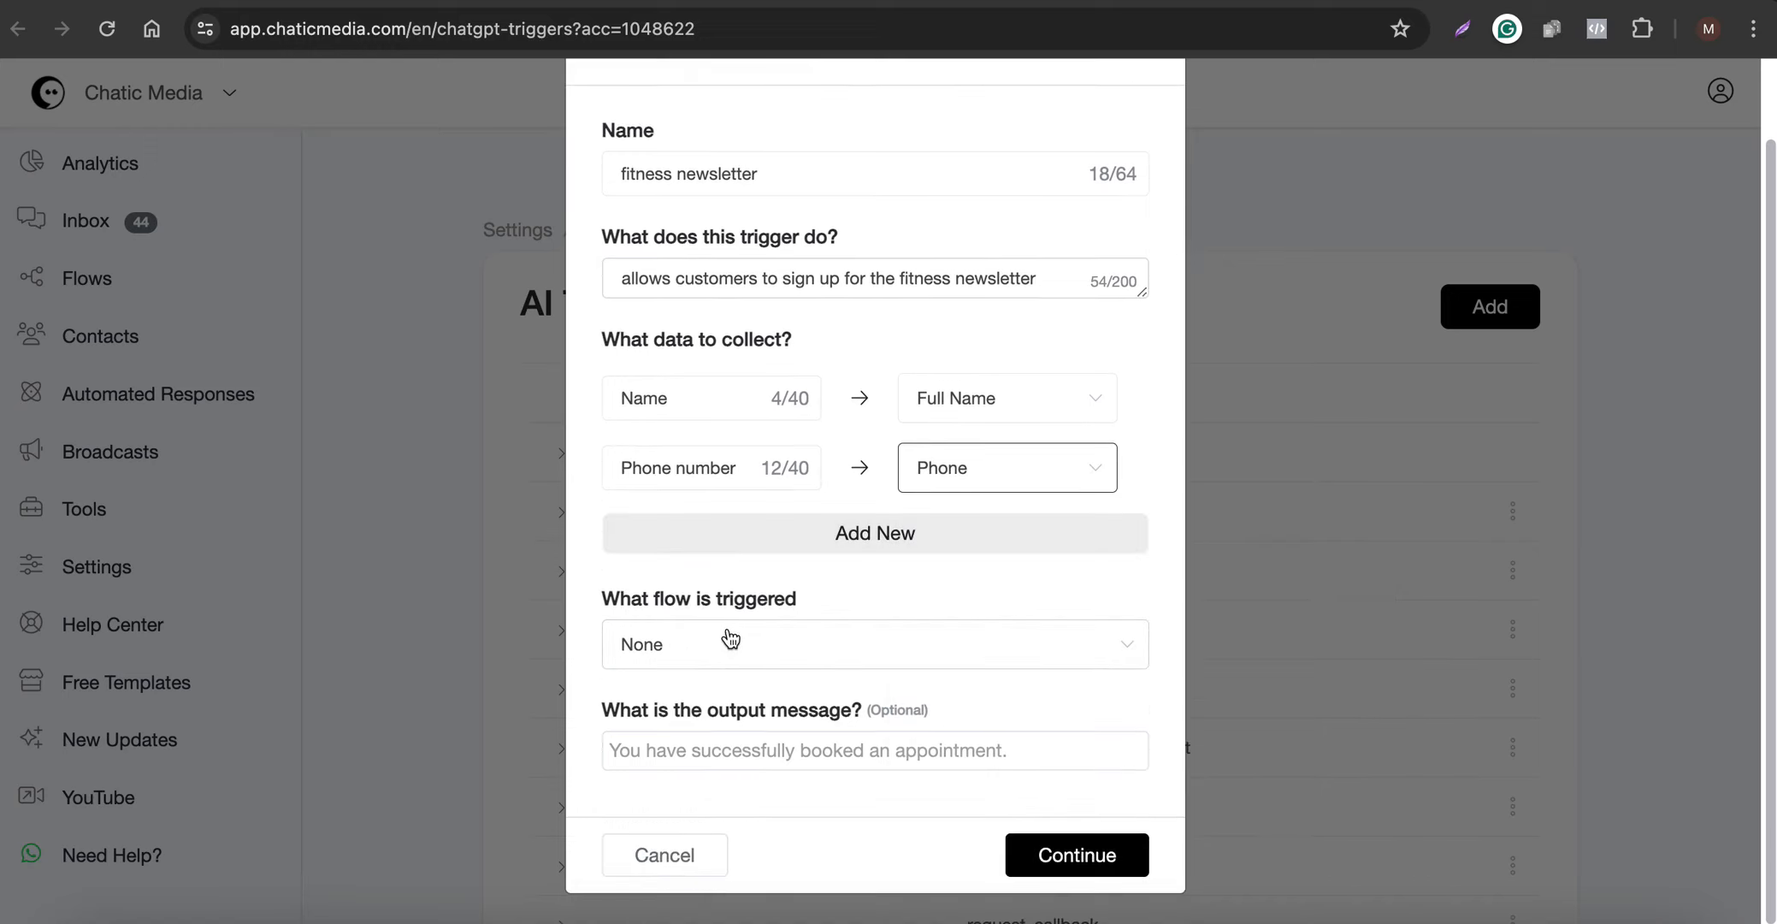
pyautogui.click(699, 753)
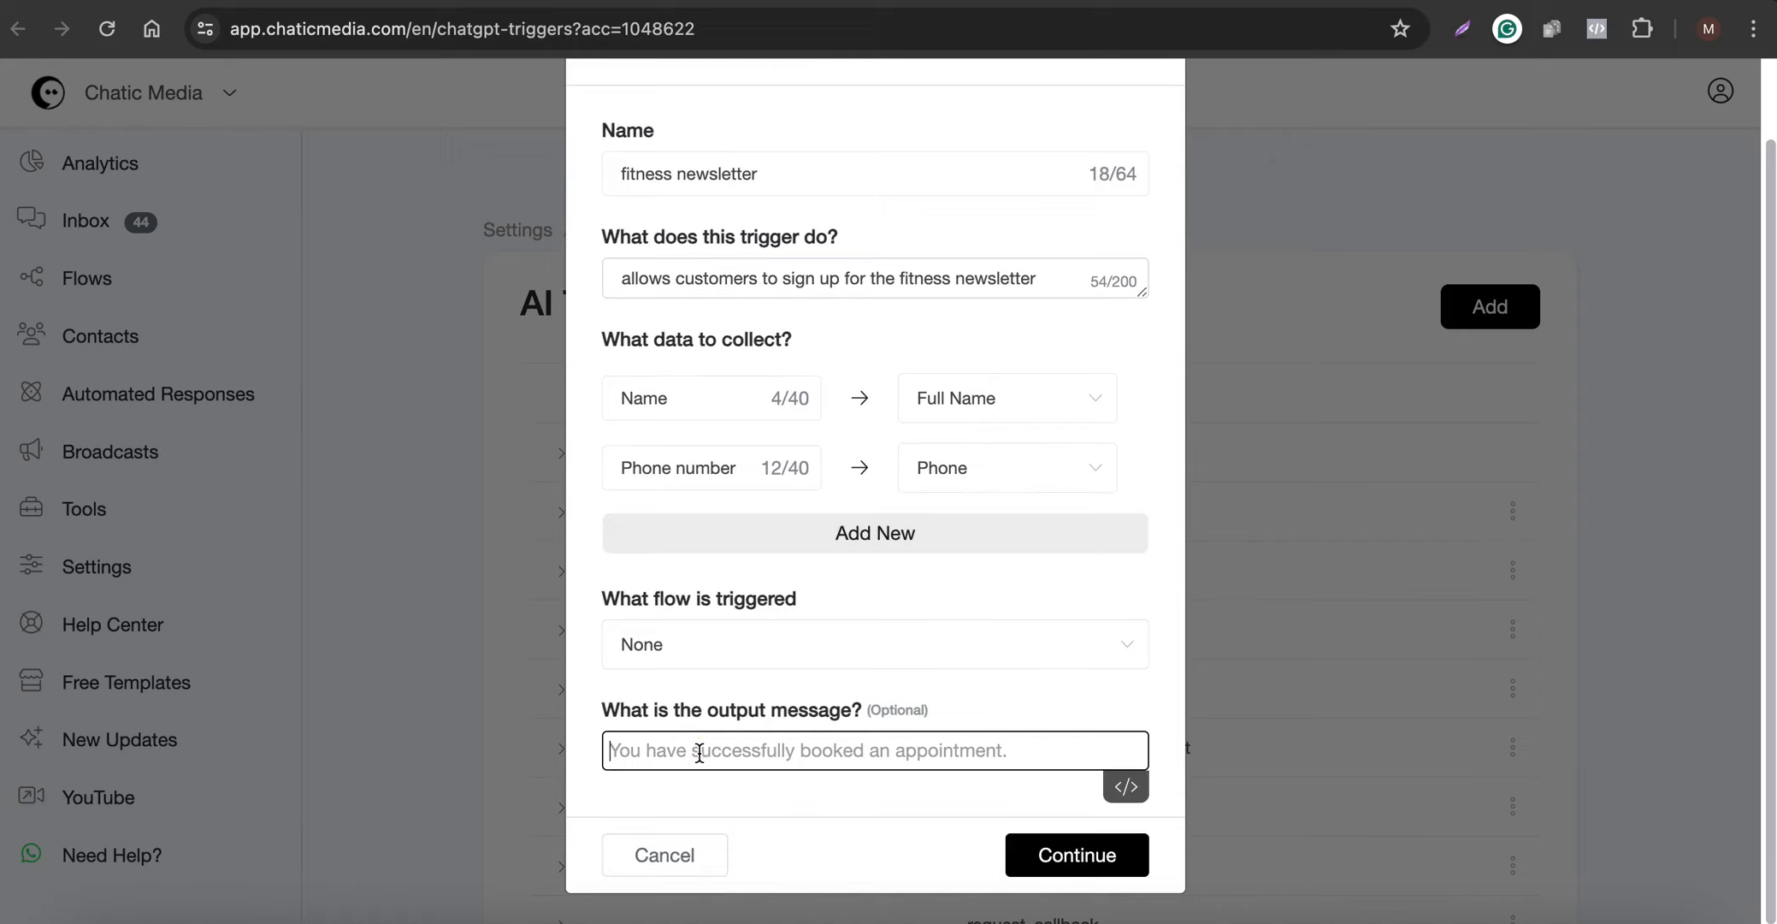
pyautogui.press('fn')
pyautogui.press('fn')
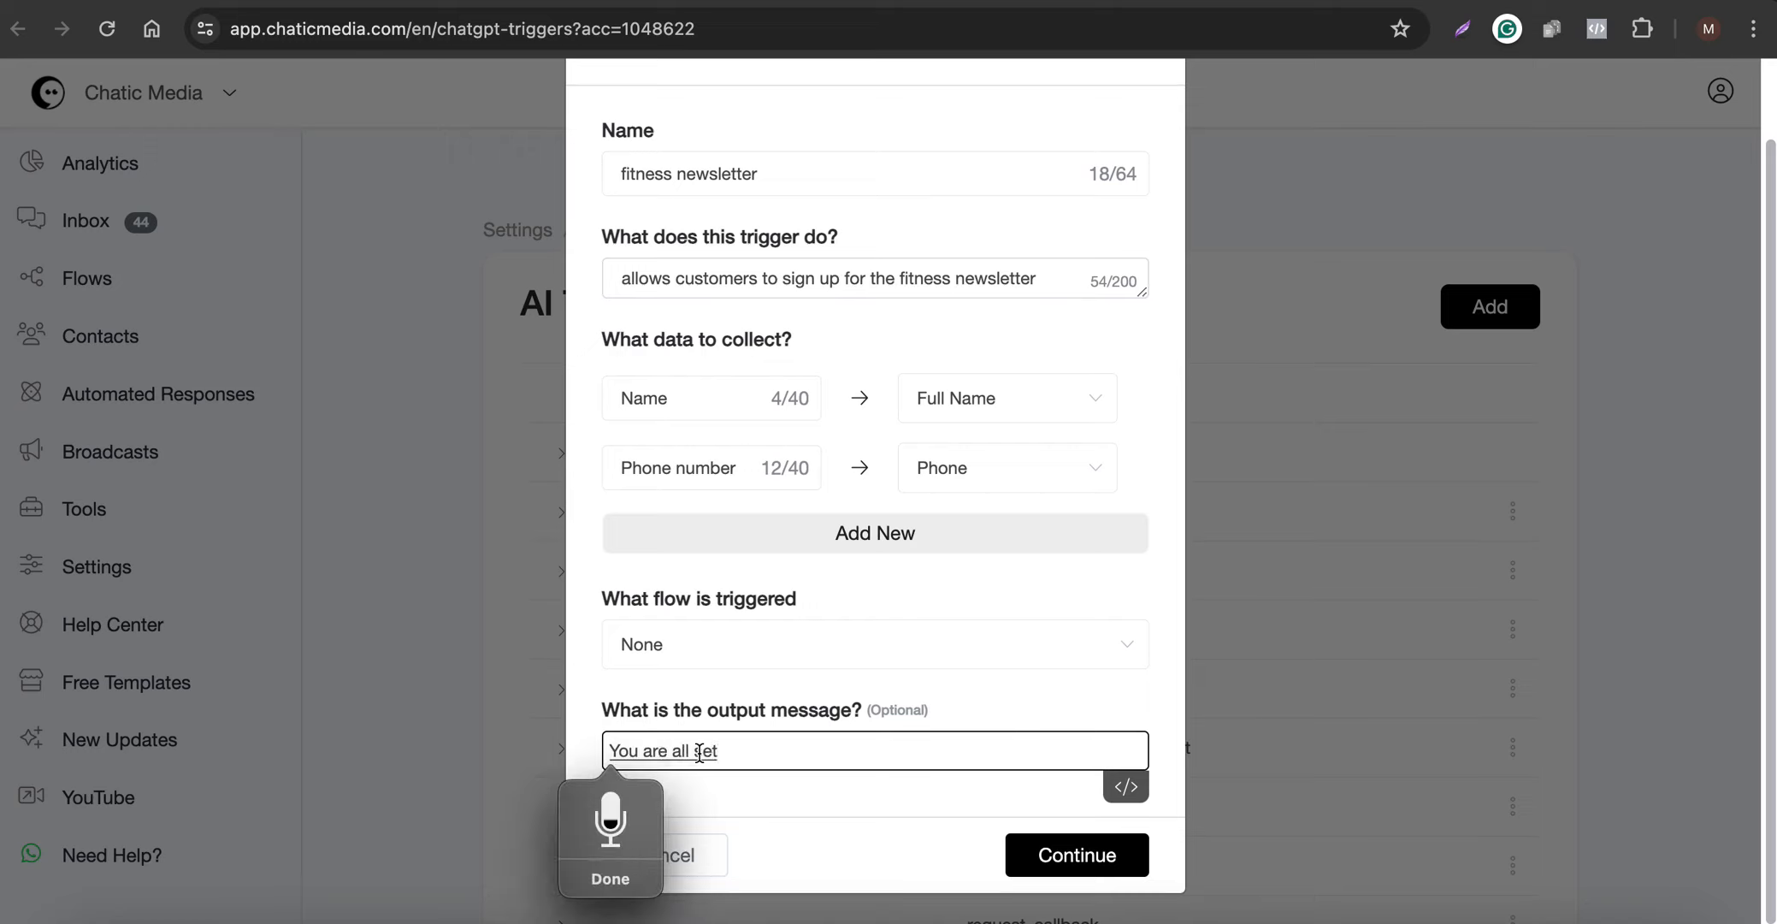
pyautogui.write('.')
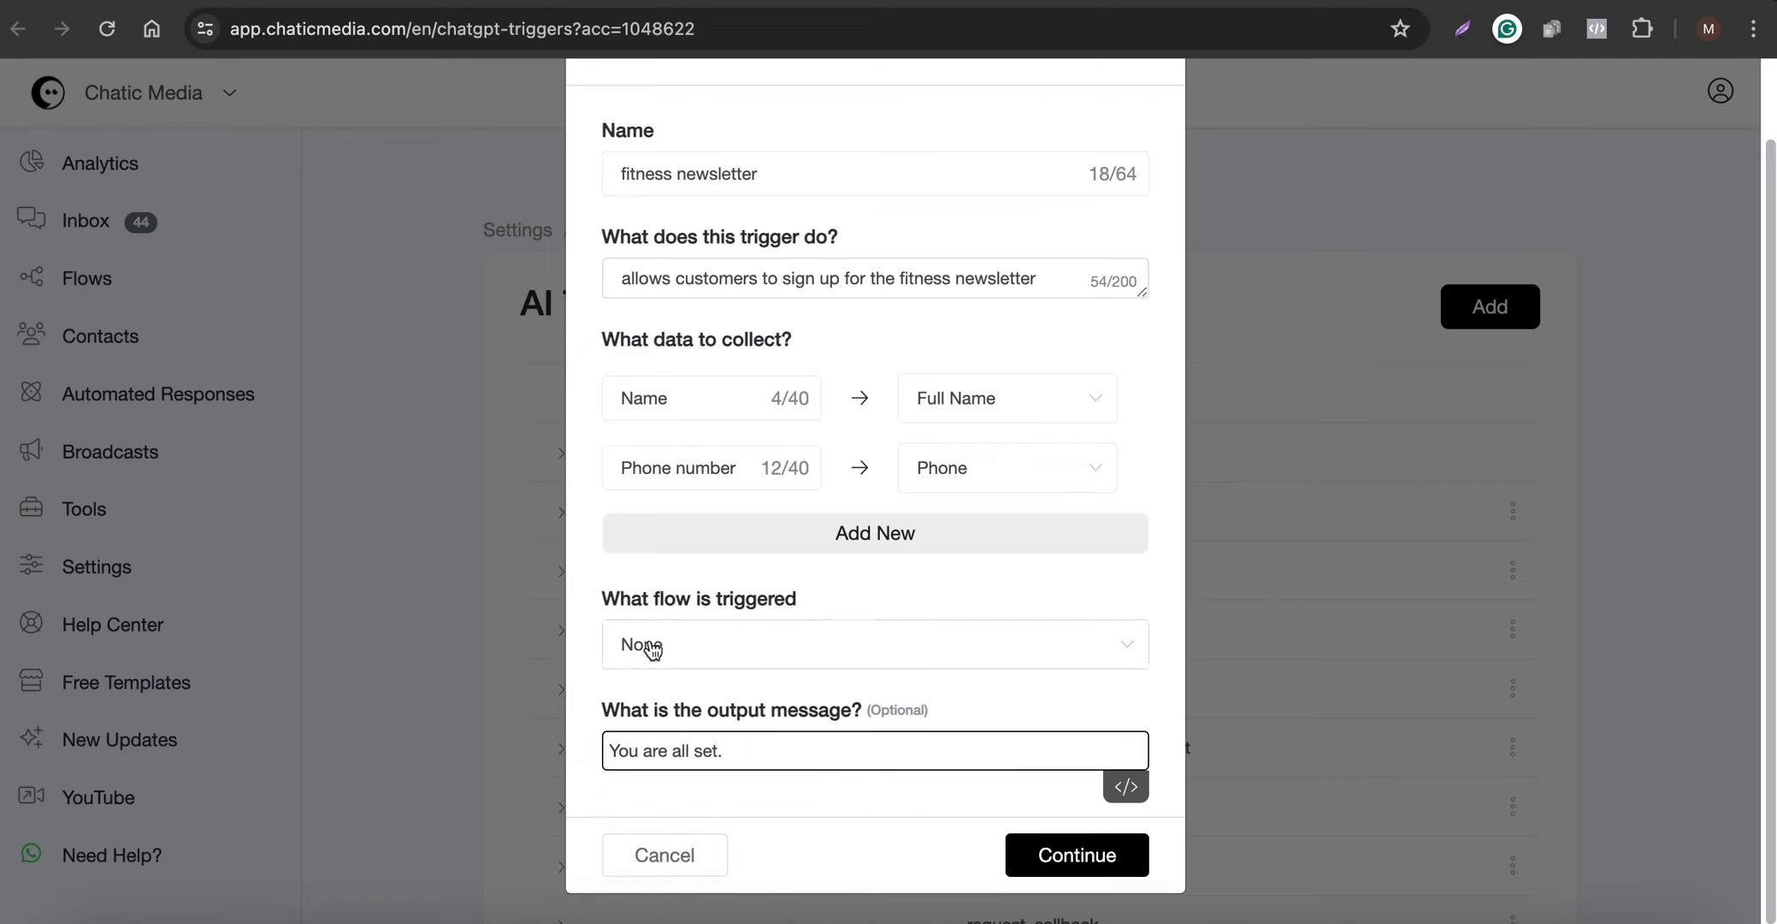
pyautogui.click(1072, 851)
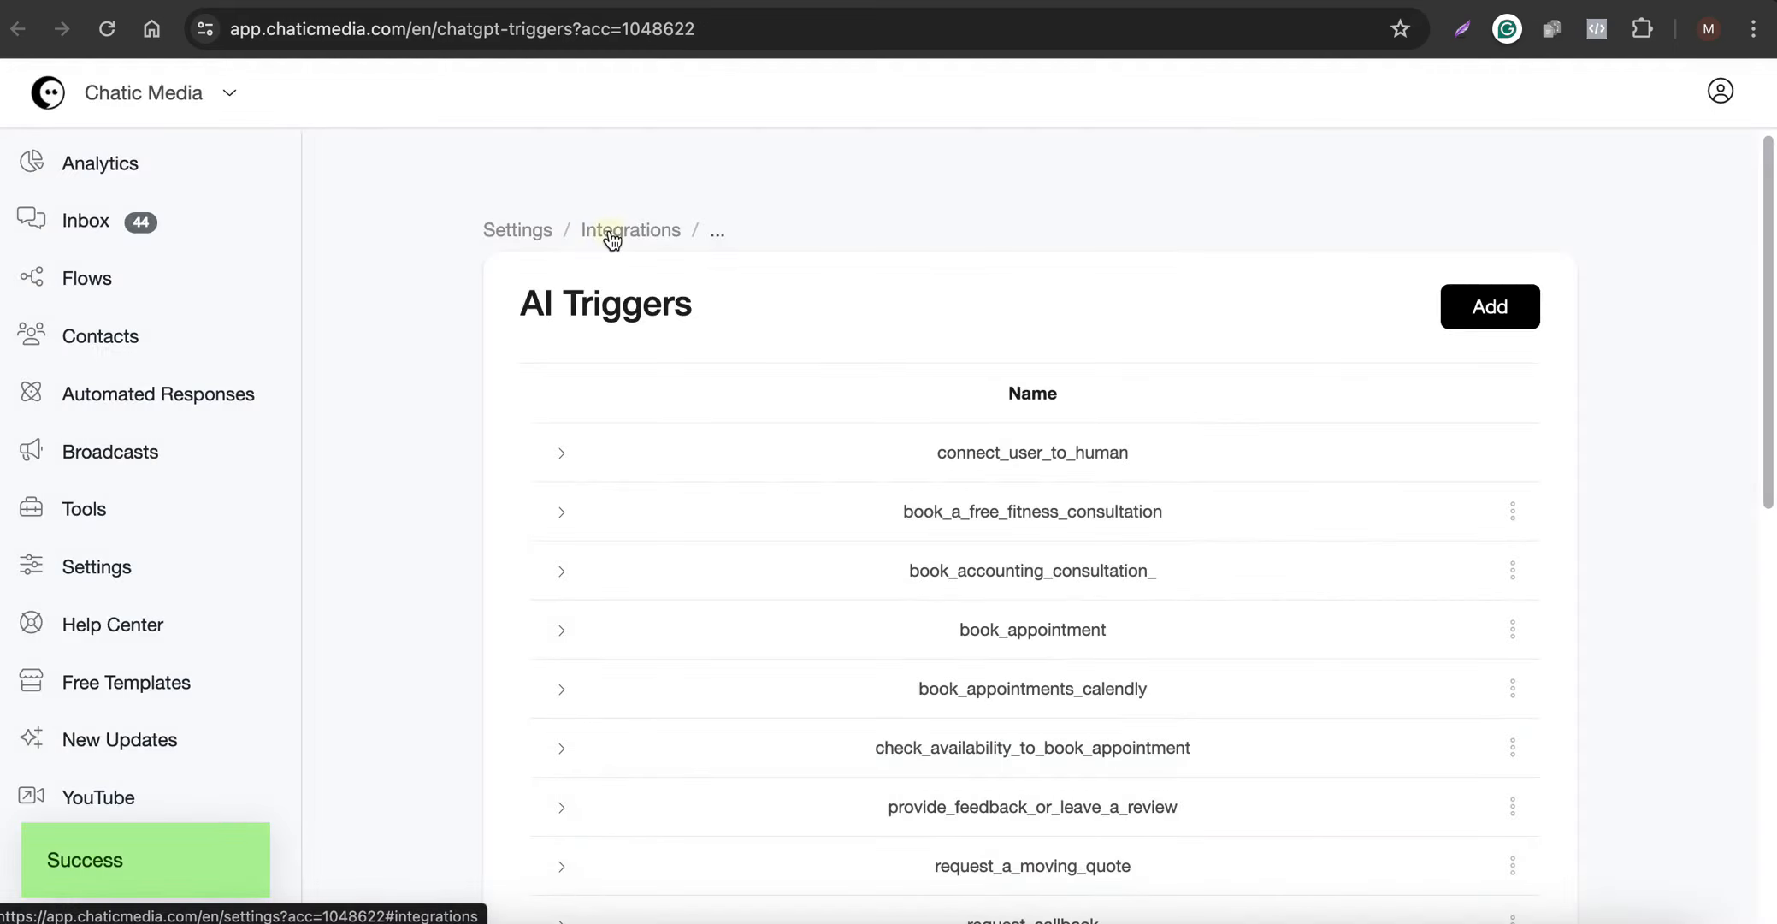
# - Return to the integrations, edit the OpenAI ChatGPT integration and add fitness_newsletter to its AI triggers
pyautogui.click(625, 233)
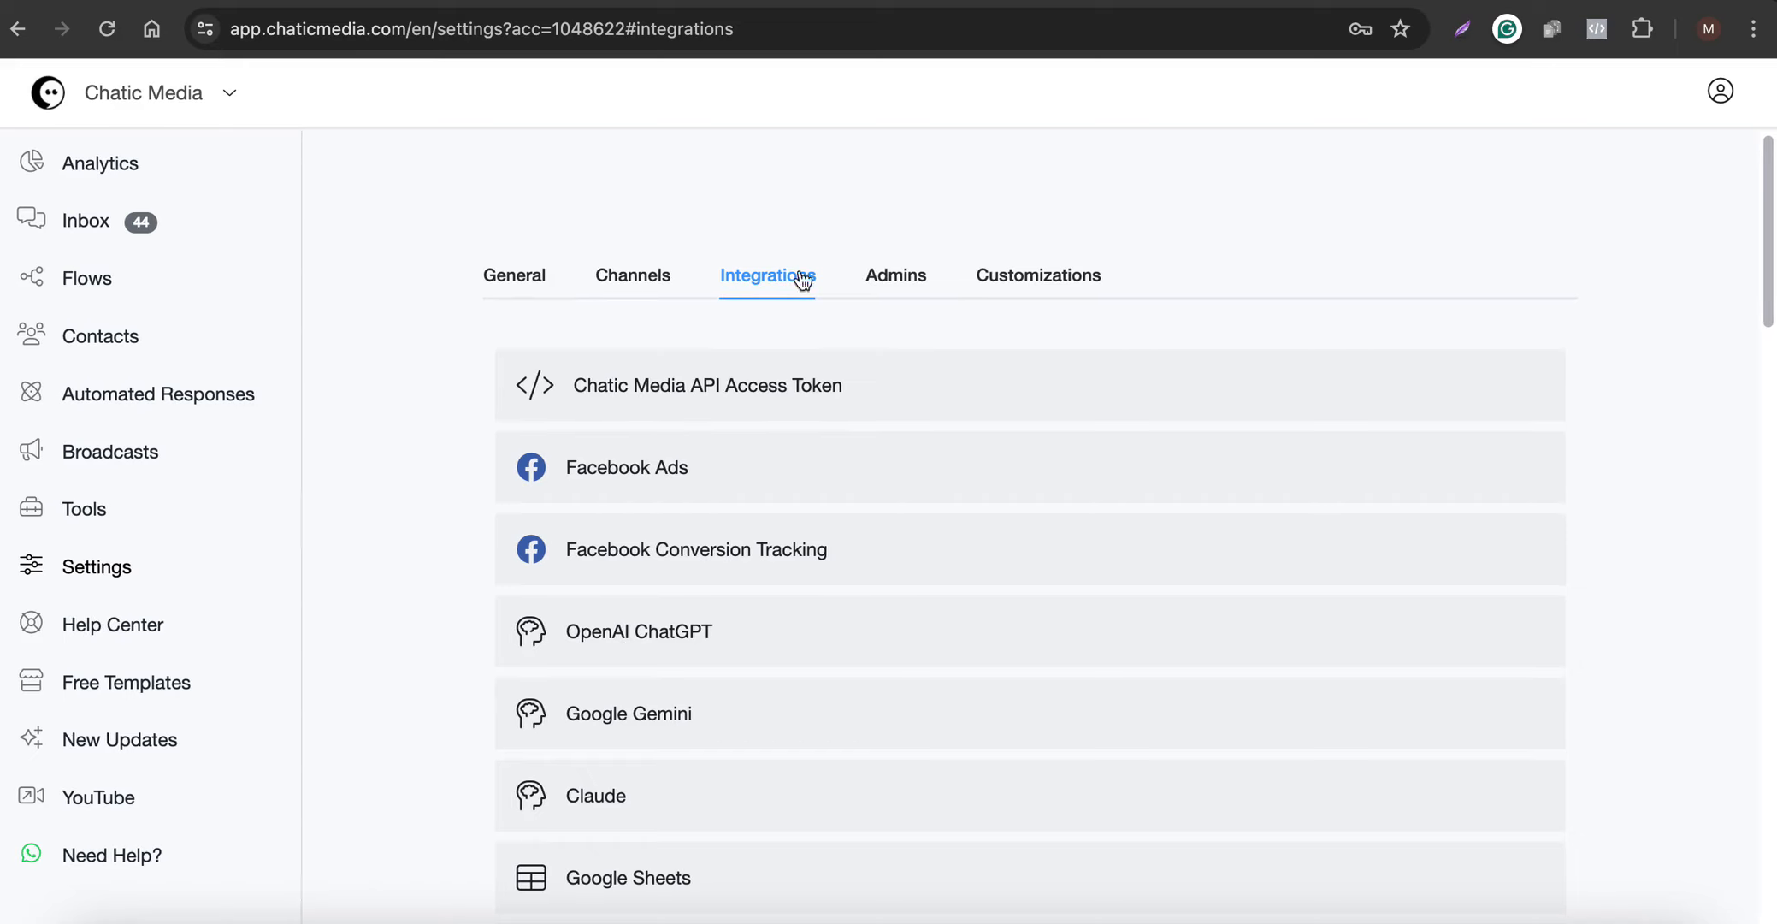
pyautogui.click(697, 644)
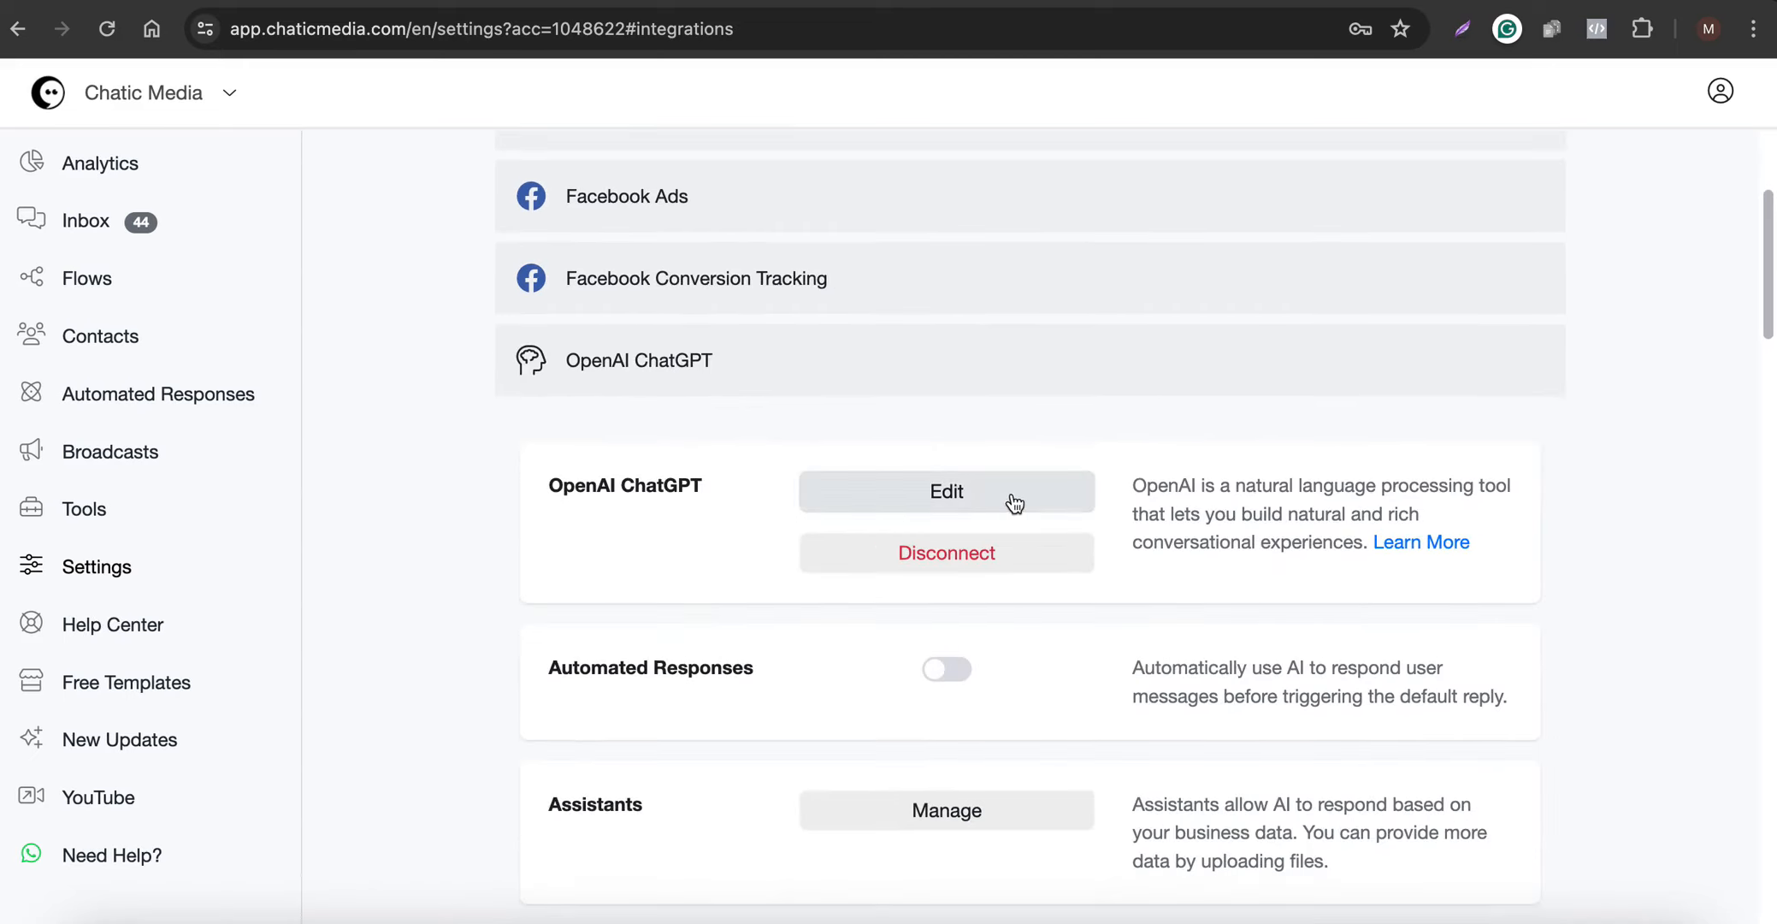
pyautogui.click(1012, 493)
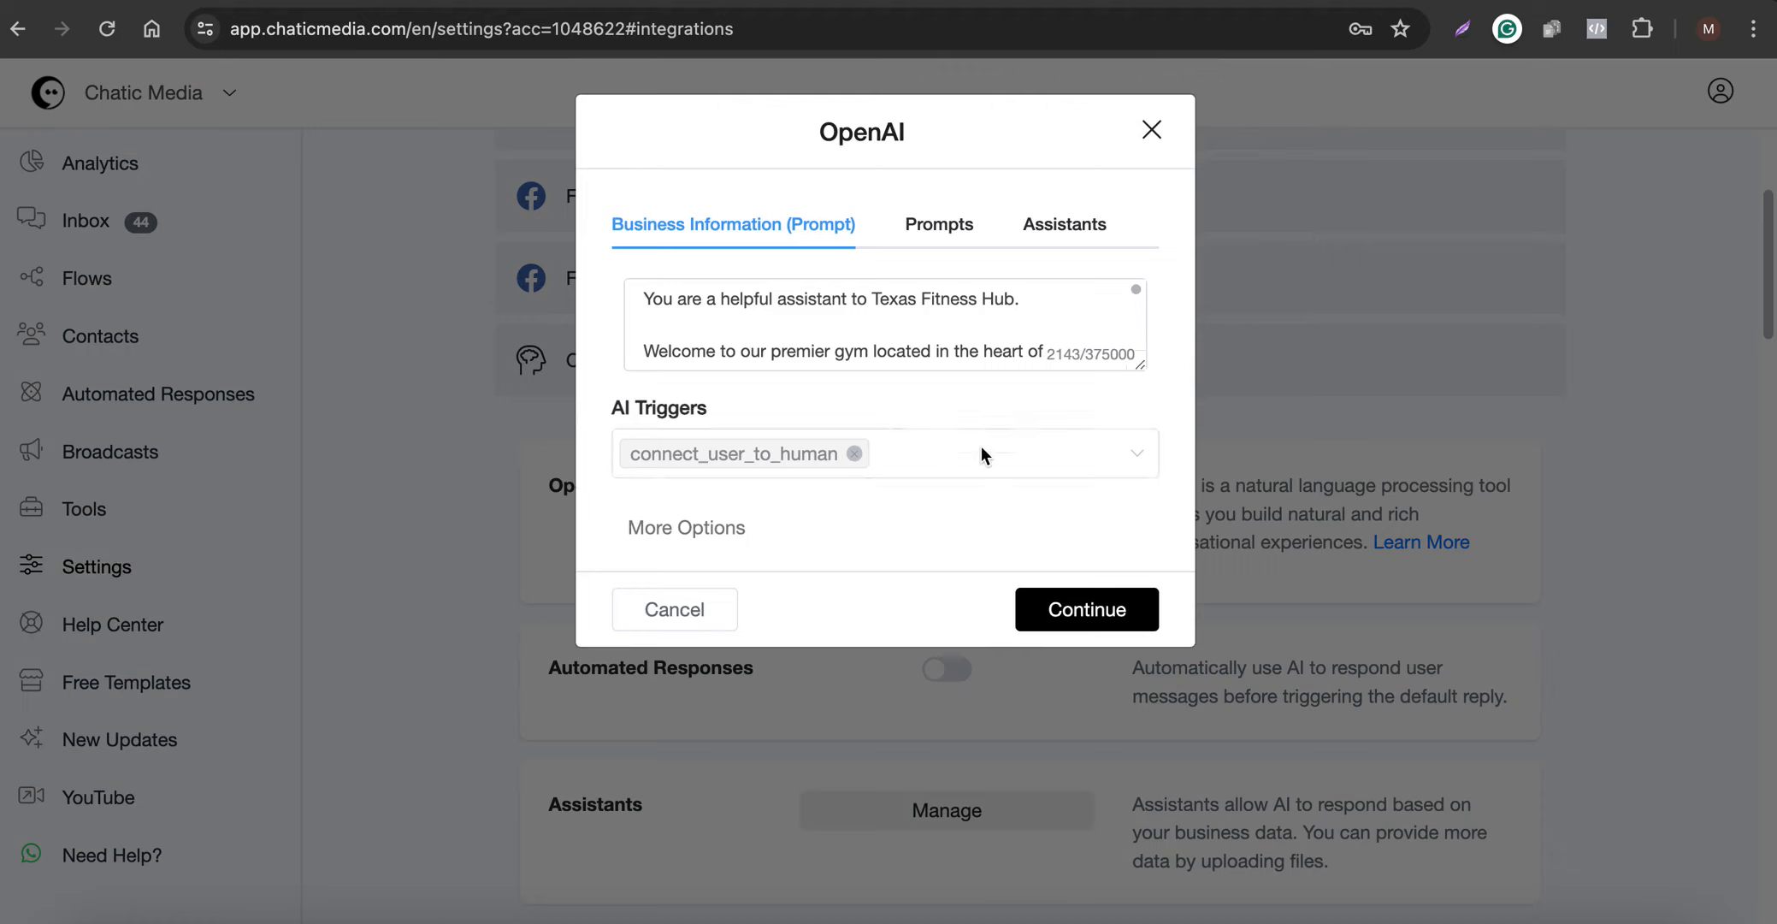
pyautogui.click(983, 447)
pyautogui.scroll(2, 911, 650)
pyautogui.scroll(-5, 912, 650)
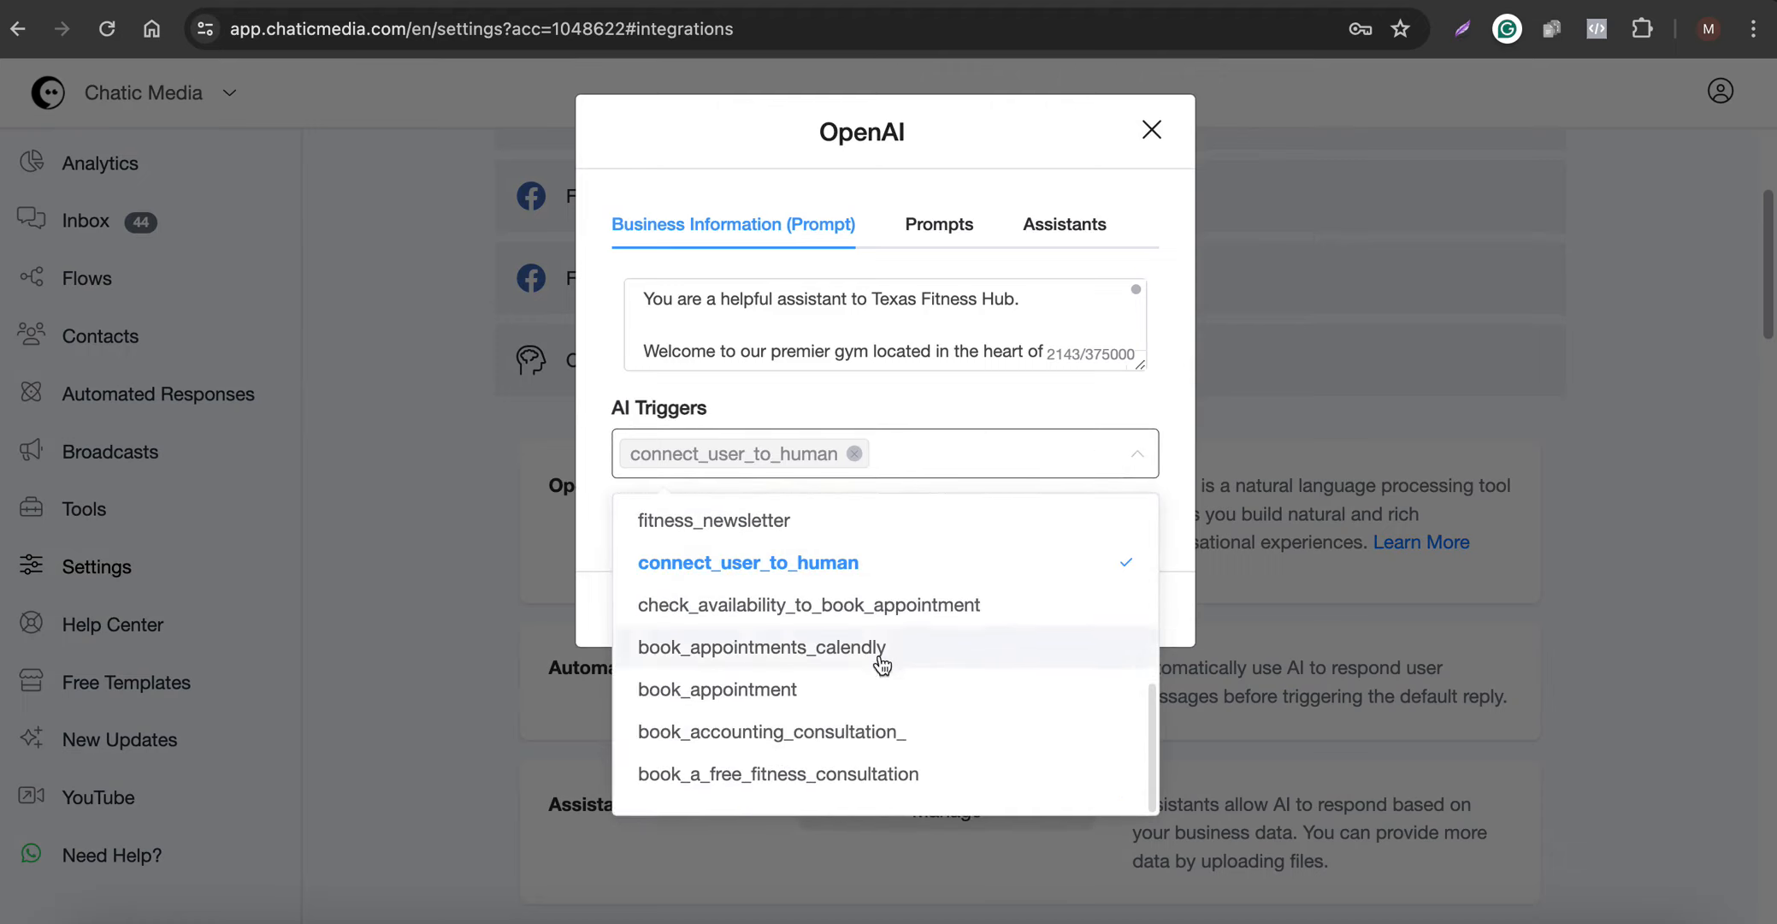
pyautogui.click(737, 523)
pyautogui.click(875, 412)
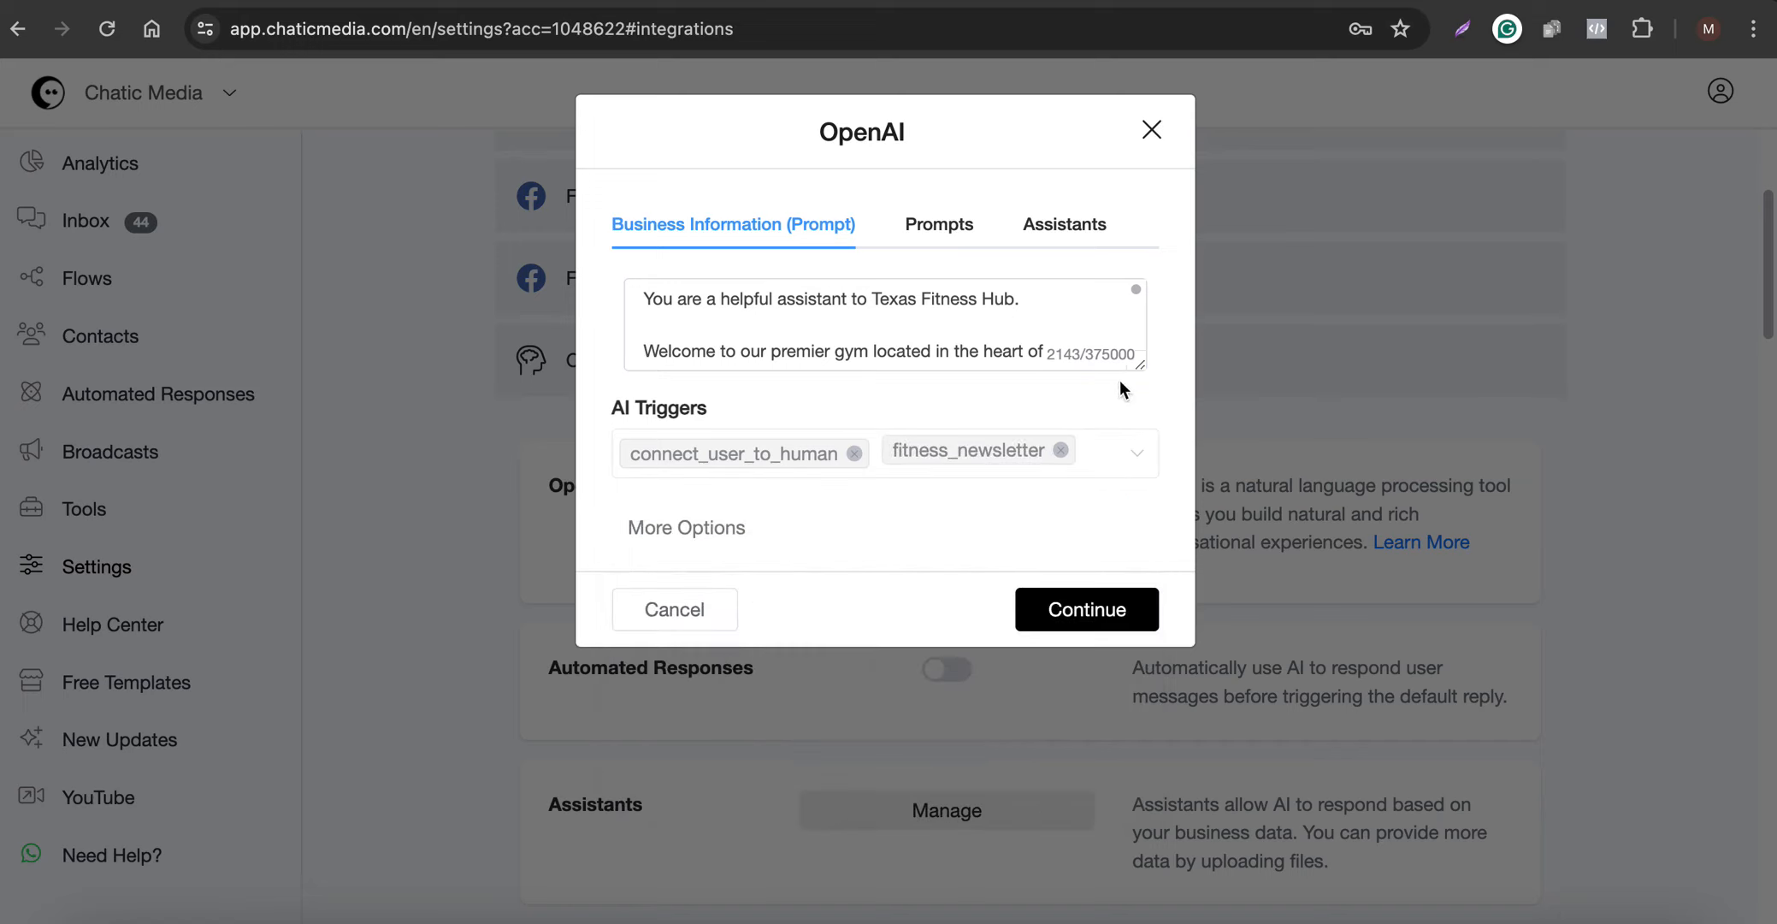
# - Enlarge the business prompt box to review the whole text, and save the OpenAI integration settings
pyautogui.moveTo(1140, 366); pyautogui.dragTo(1133, 606)
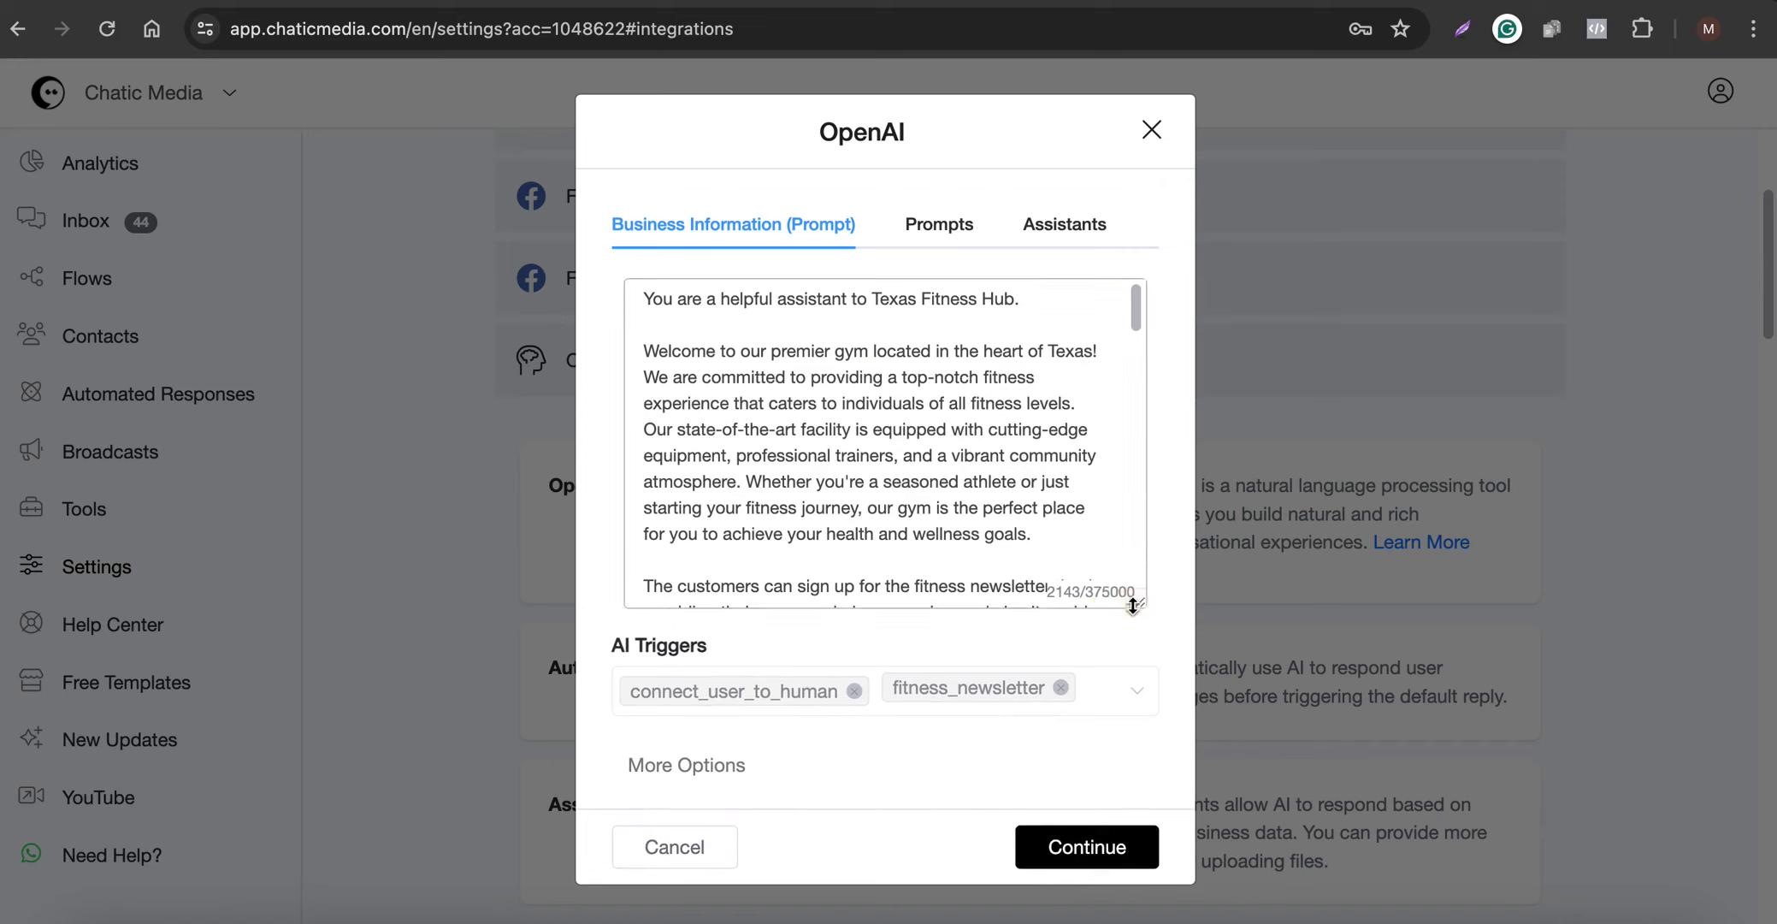
pyautogui.scroll(-7, 849, 471)
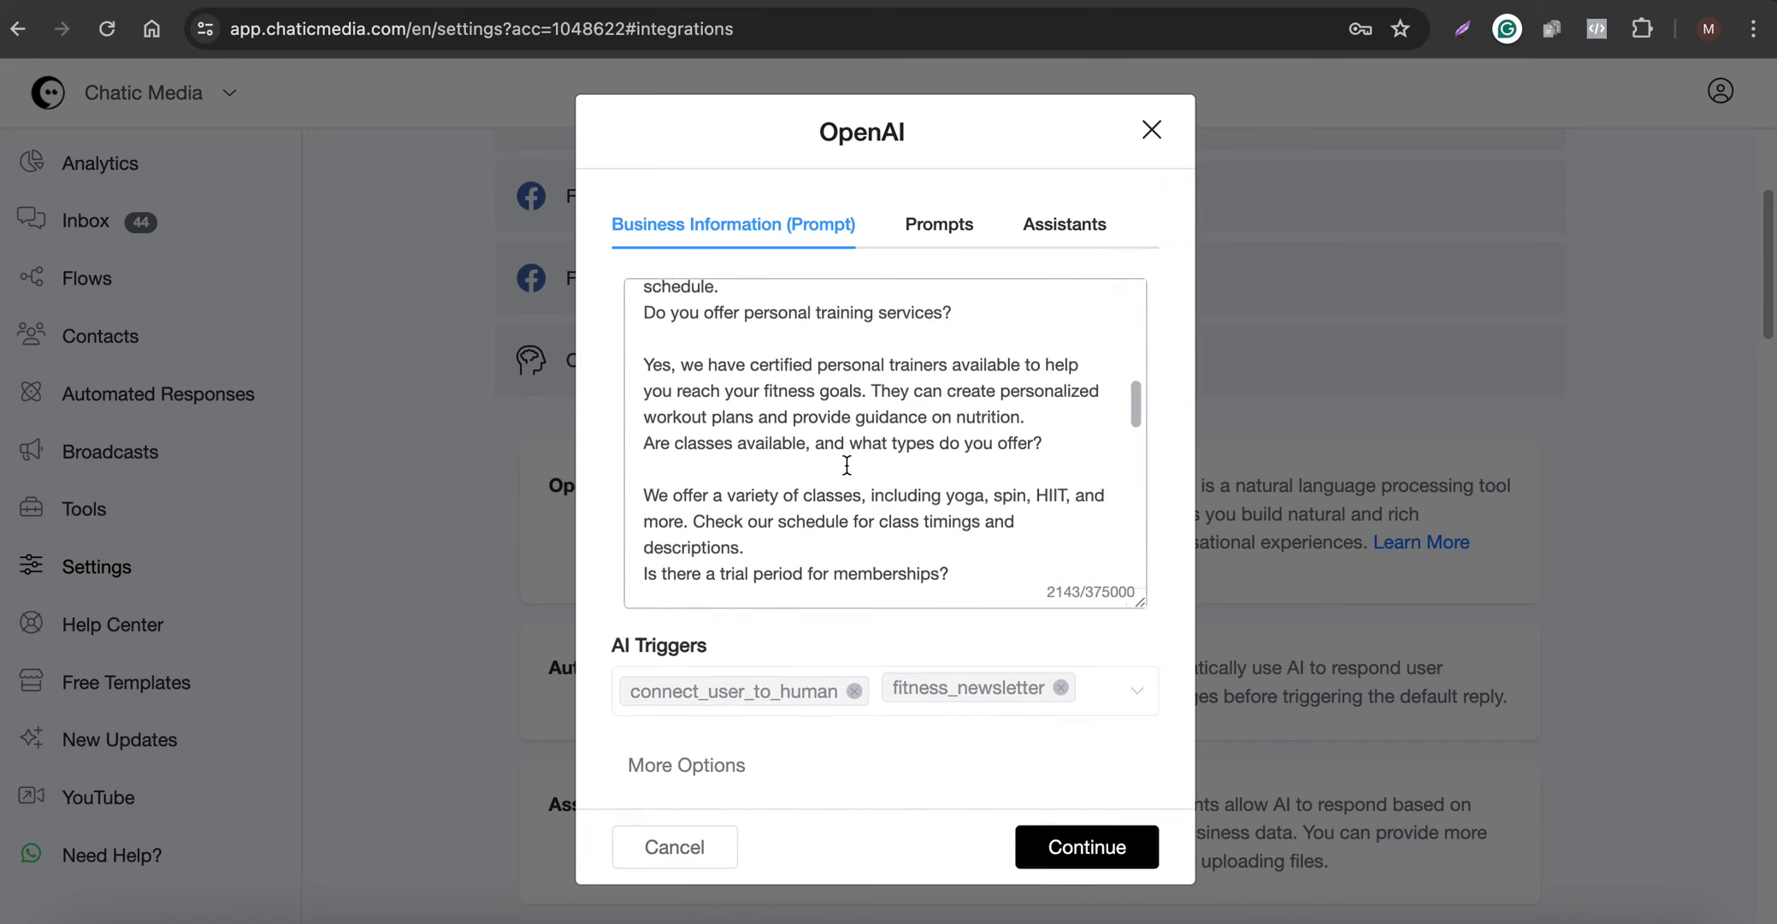
pyautogui.scroll(10, 847, 465)
pyautogui.scroll(-15, 848, 465)
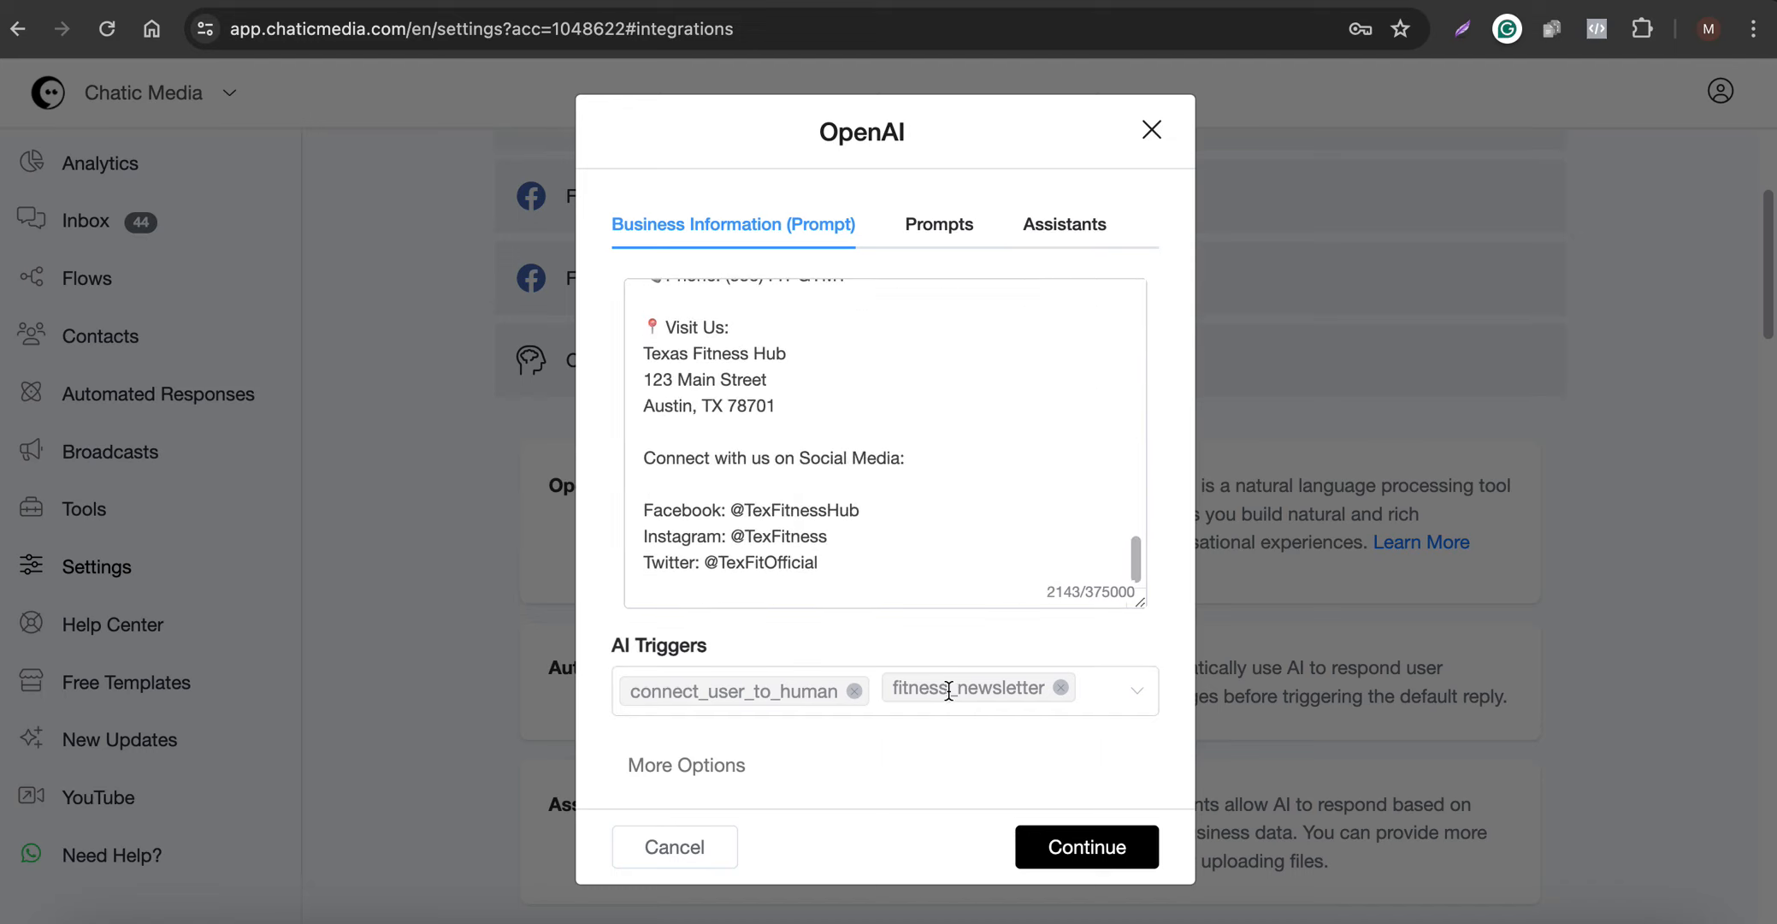
pyautogui.click(1075, 846)
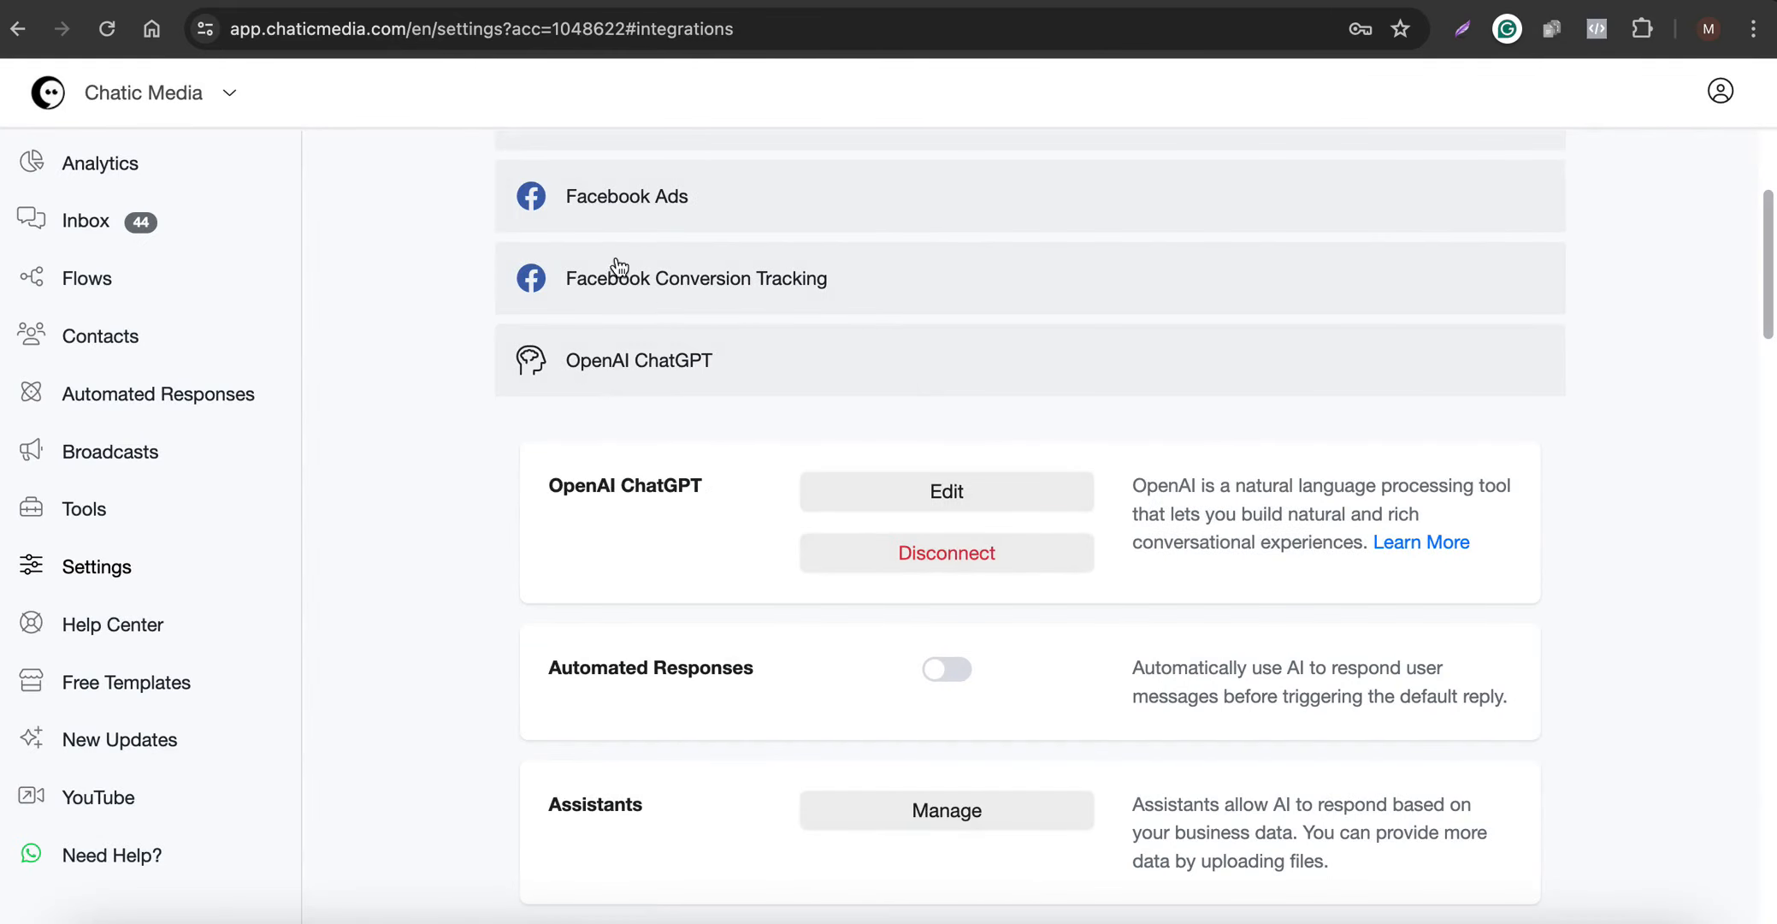
# - Return to the other open settings page and turn on Automated Responses for OpenAI ChatGPT
pyautogui.click(514, 1)
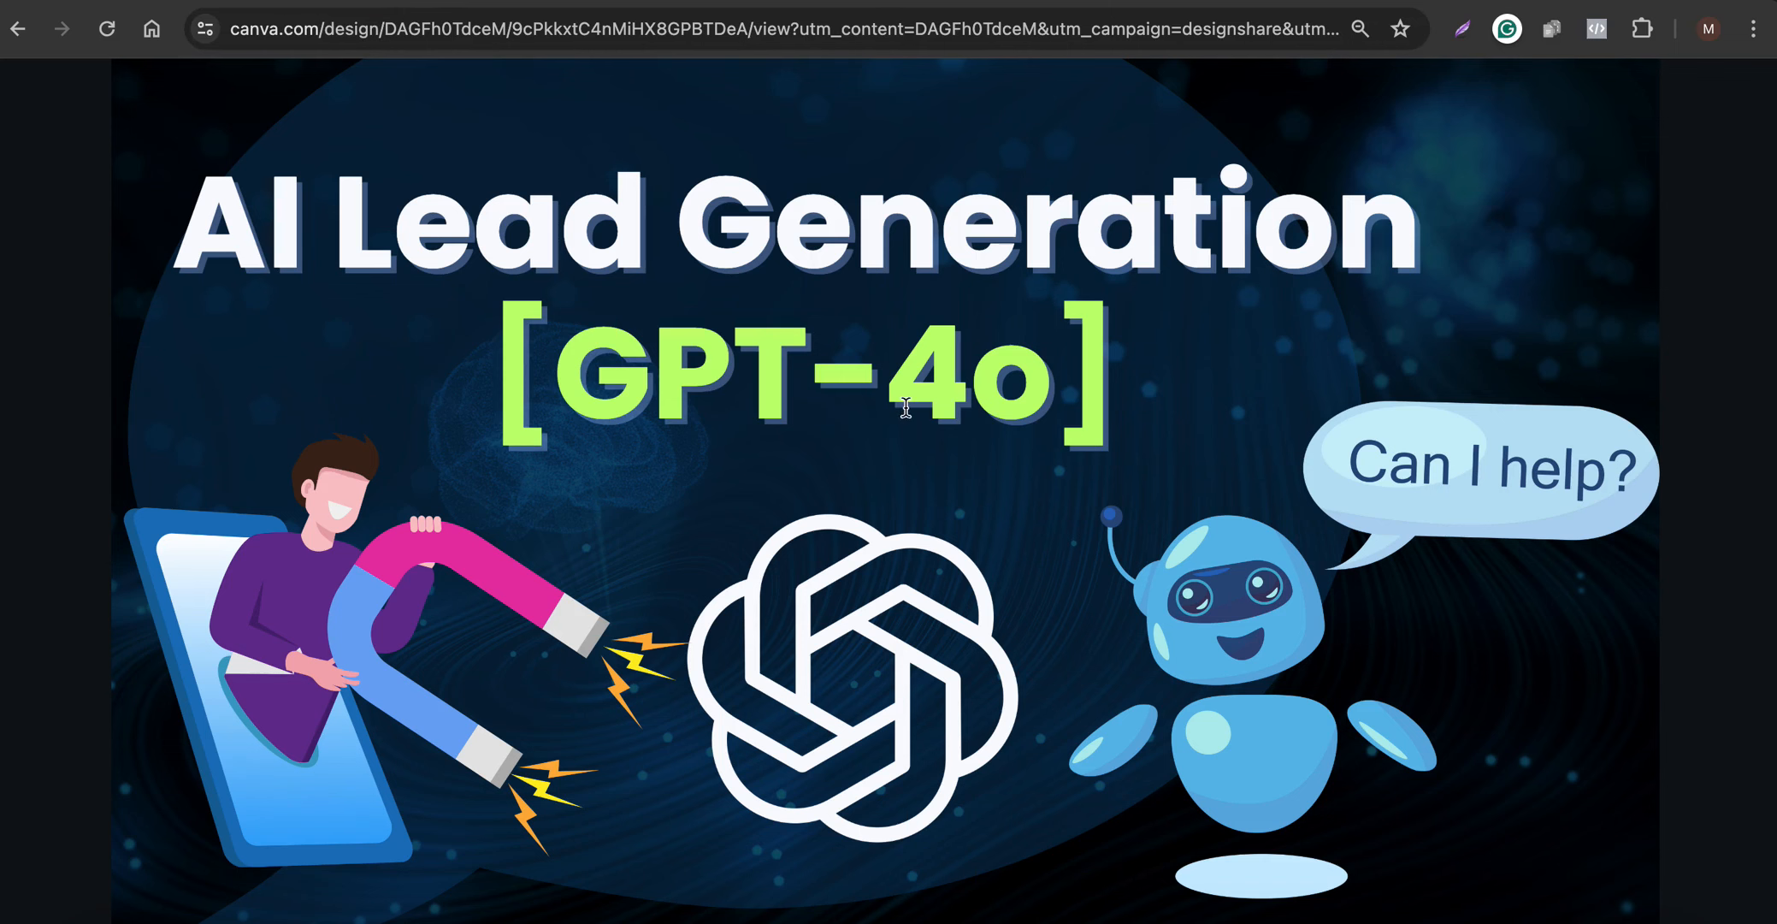
pyautogui.click(1331, 2)
pyautogui.scroll(-5, 710, 769)
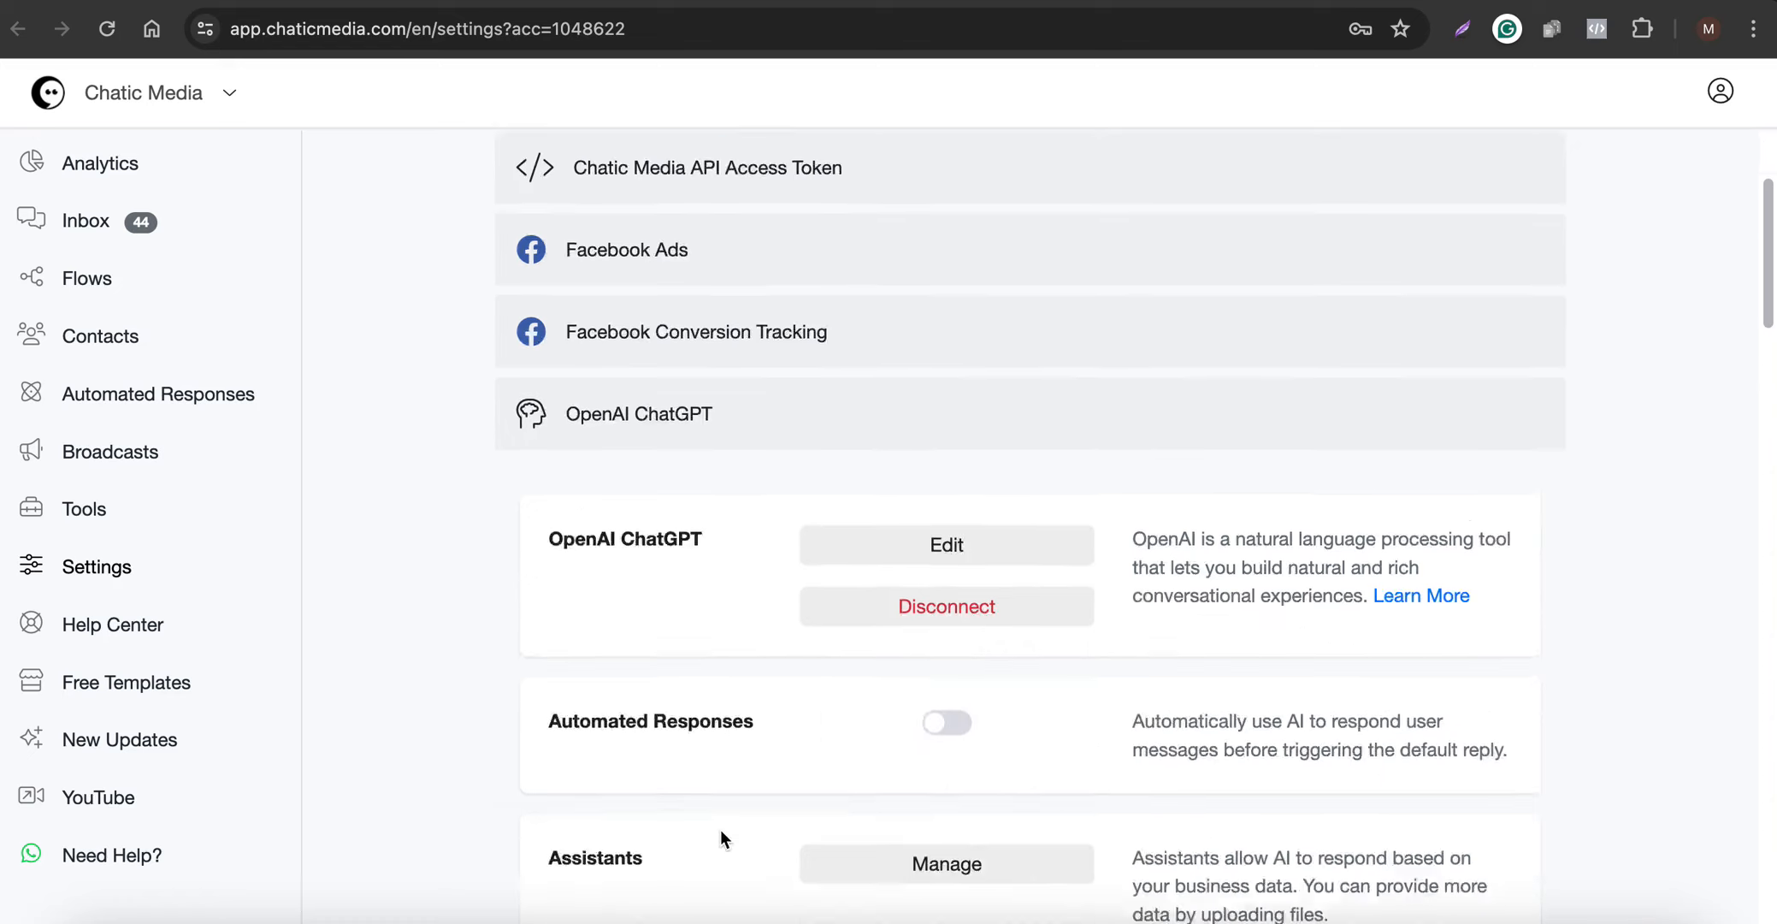
pyautogui.click(958, 489)
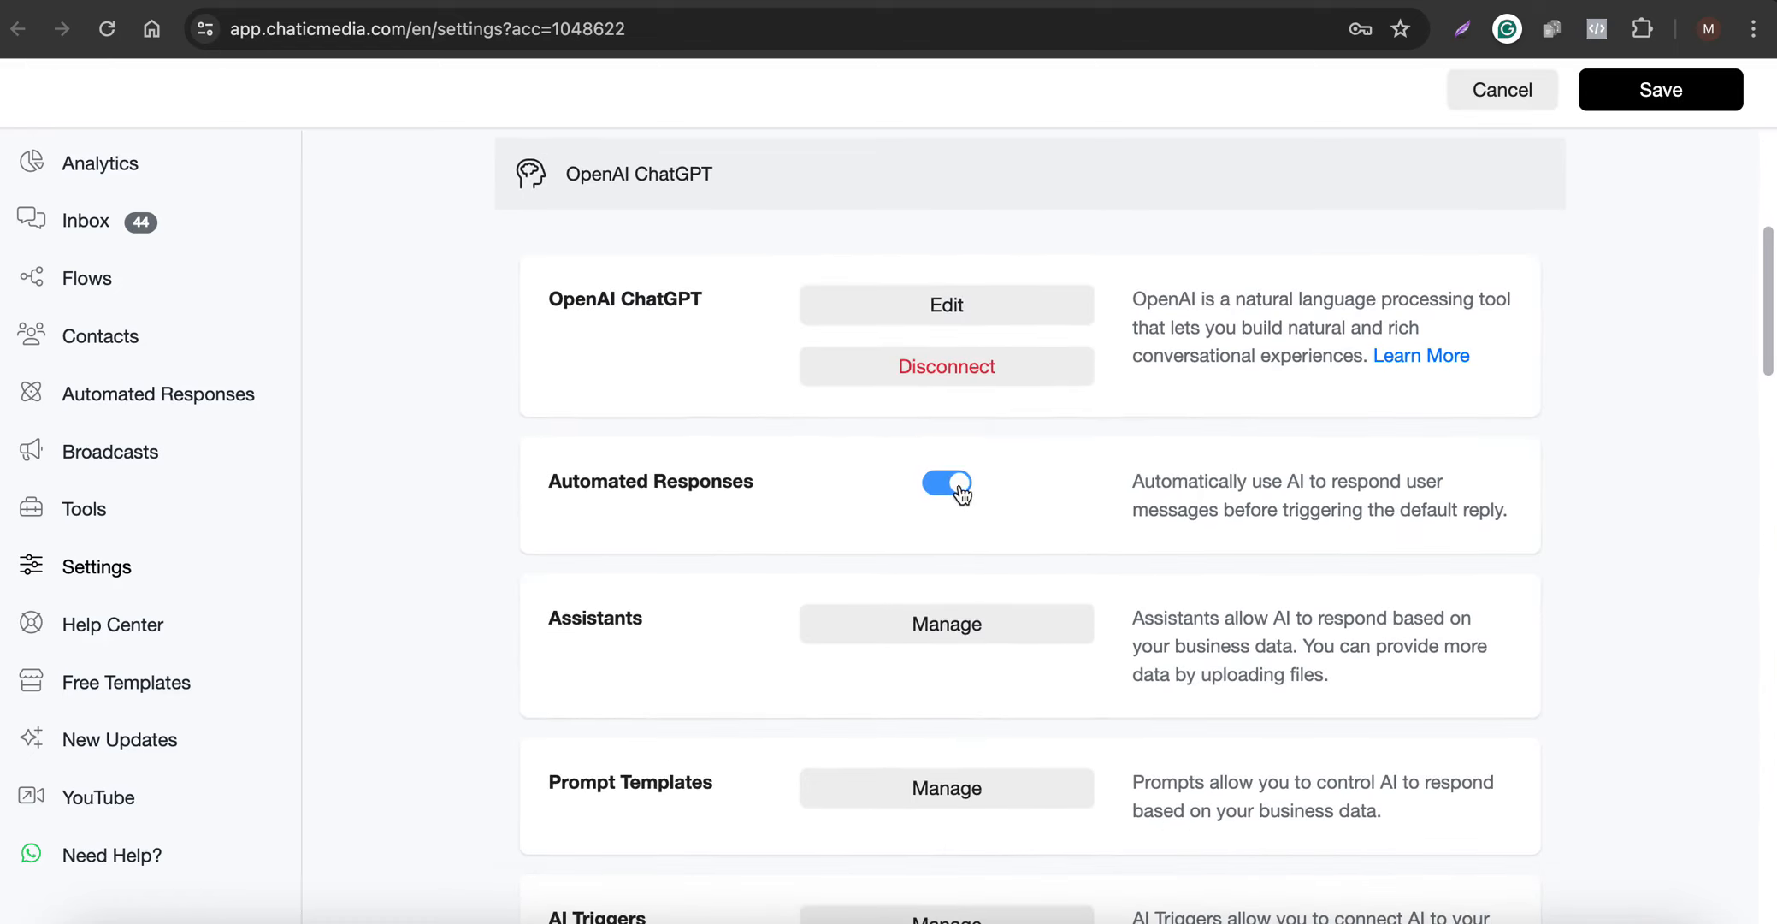
# - Reopen the OpenAI ChatGPT settings to check the business prompt and AI triggers, and leave without changes
pyautogui.click(964, 304)
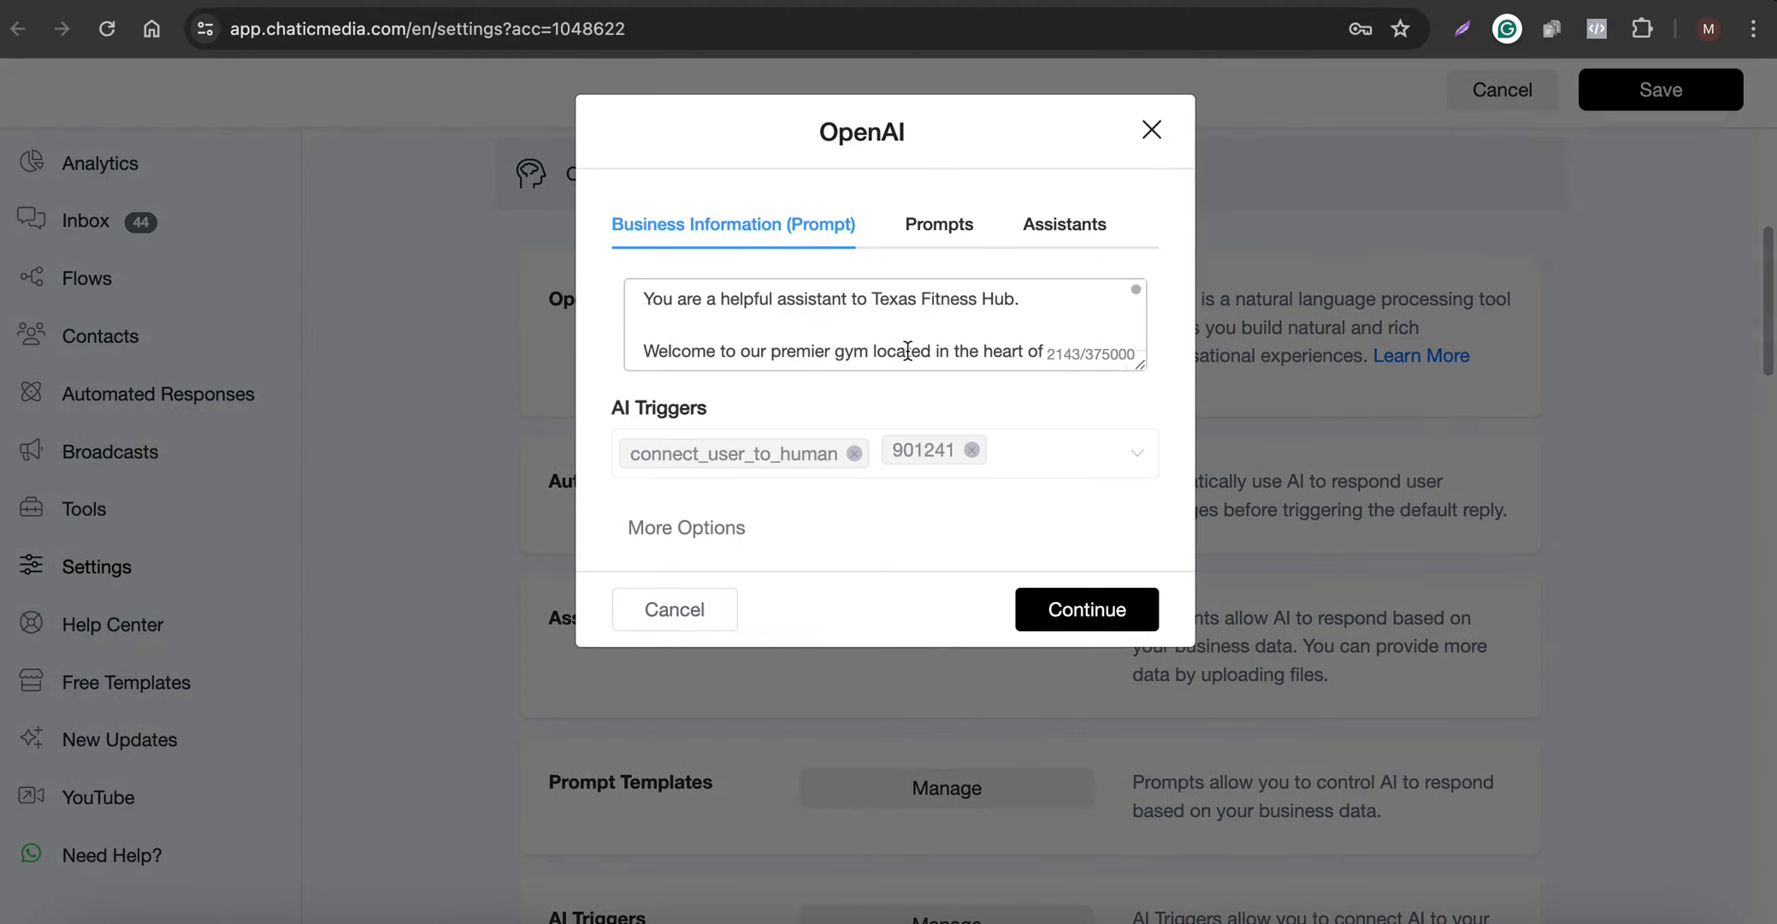
pyautogui.moveTo(1141, 365); pyautogui.dragTo(1124, 558)
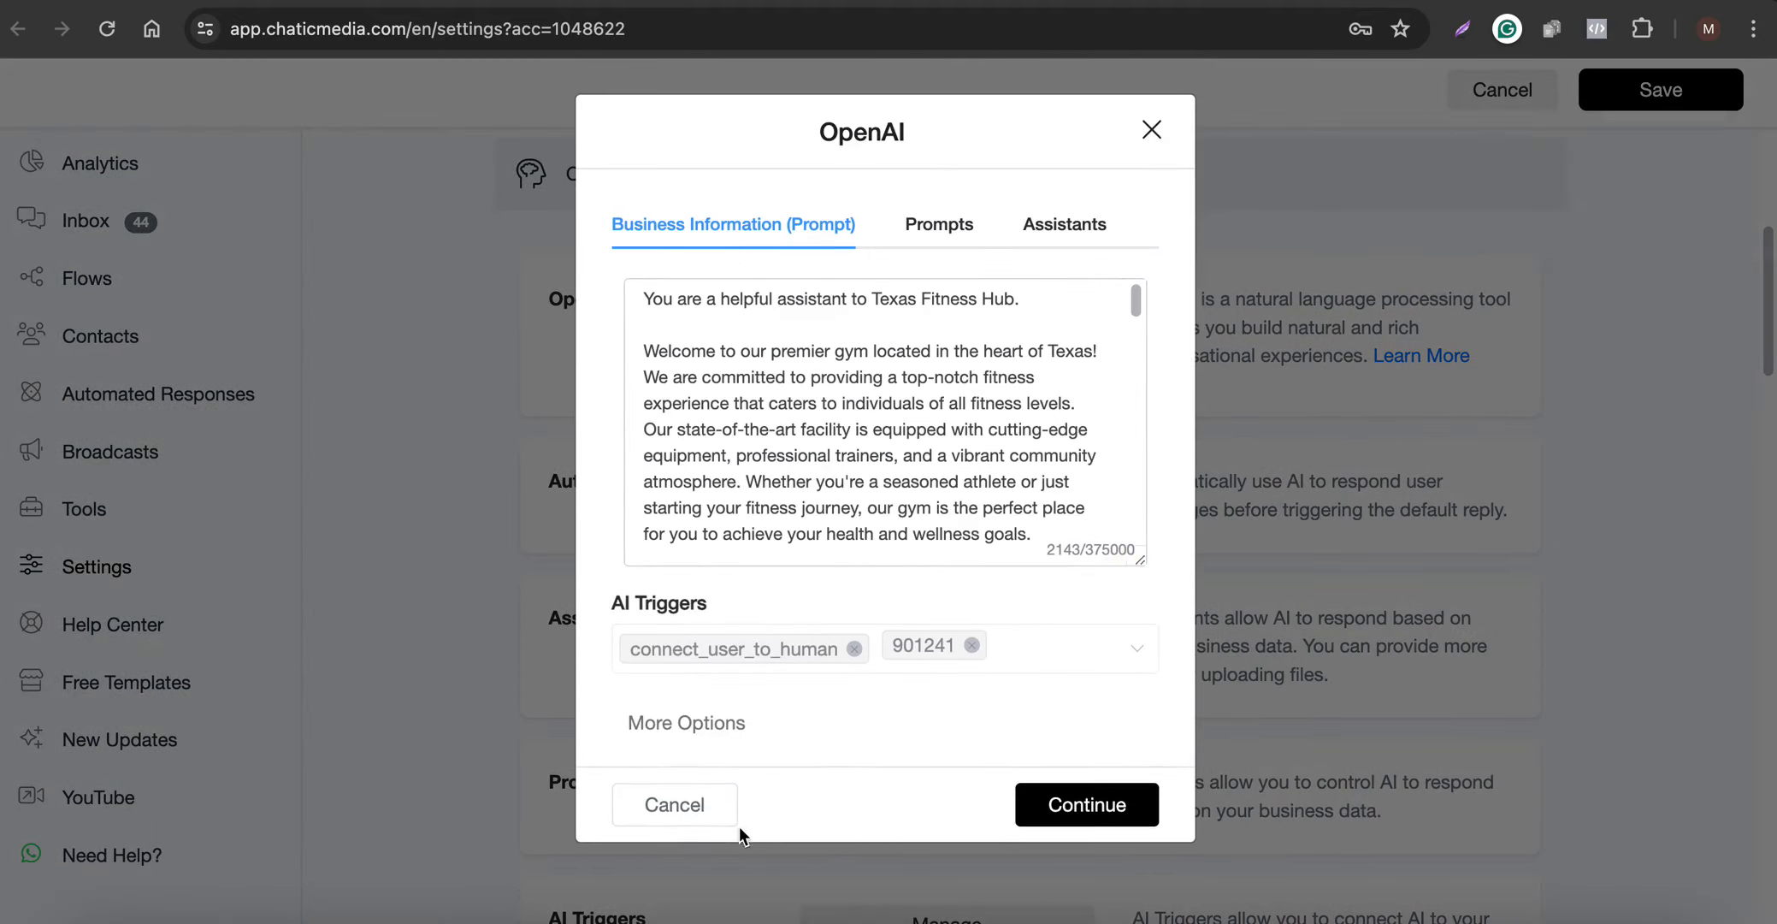
pyautogui.click(676, 815)
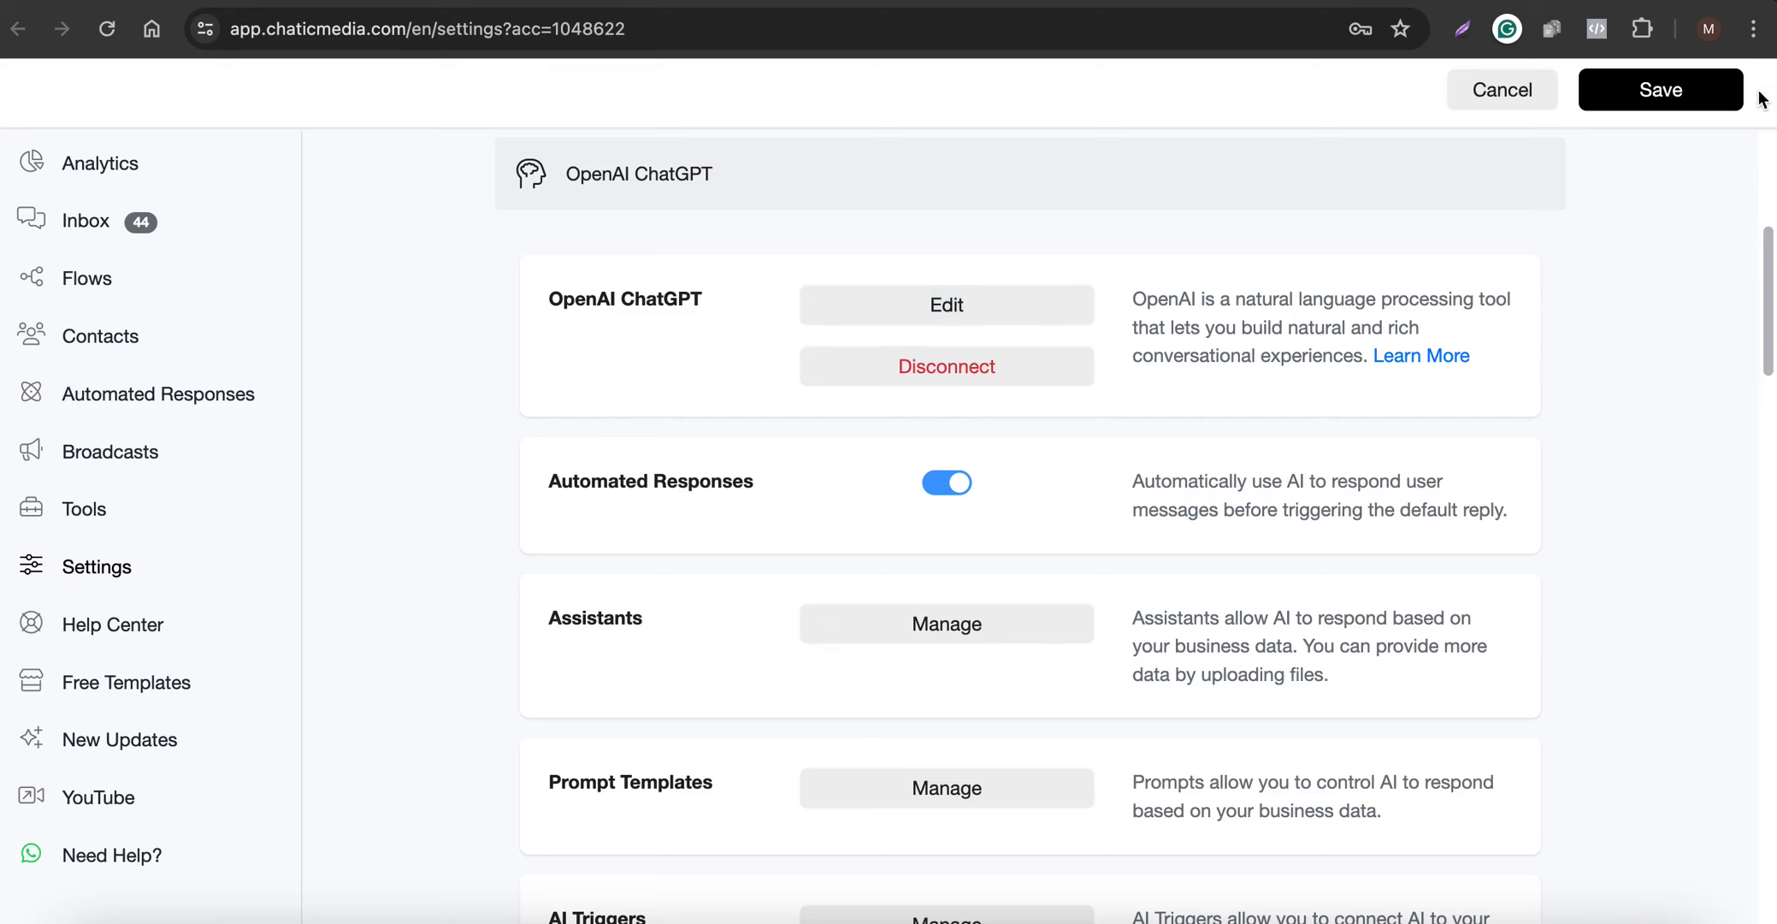
# - Save the integration settings and reopen the OpenAI ChatGPT settings at the beginning of the business prompt
pyautogui.click(1674, 92)
pyautogui.click(947, 304)
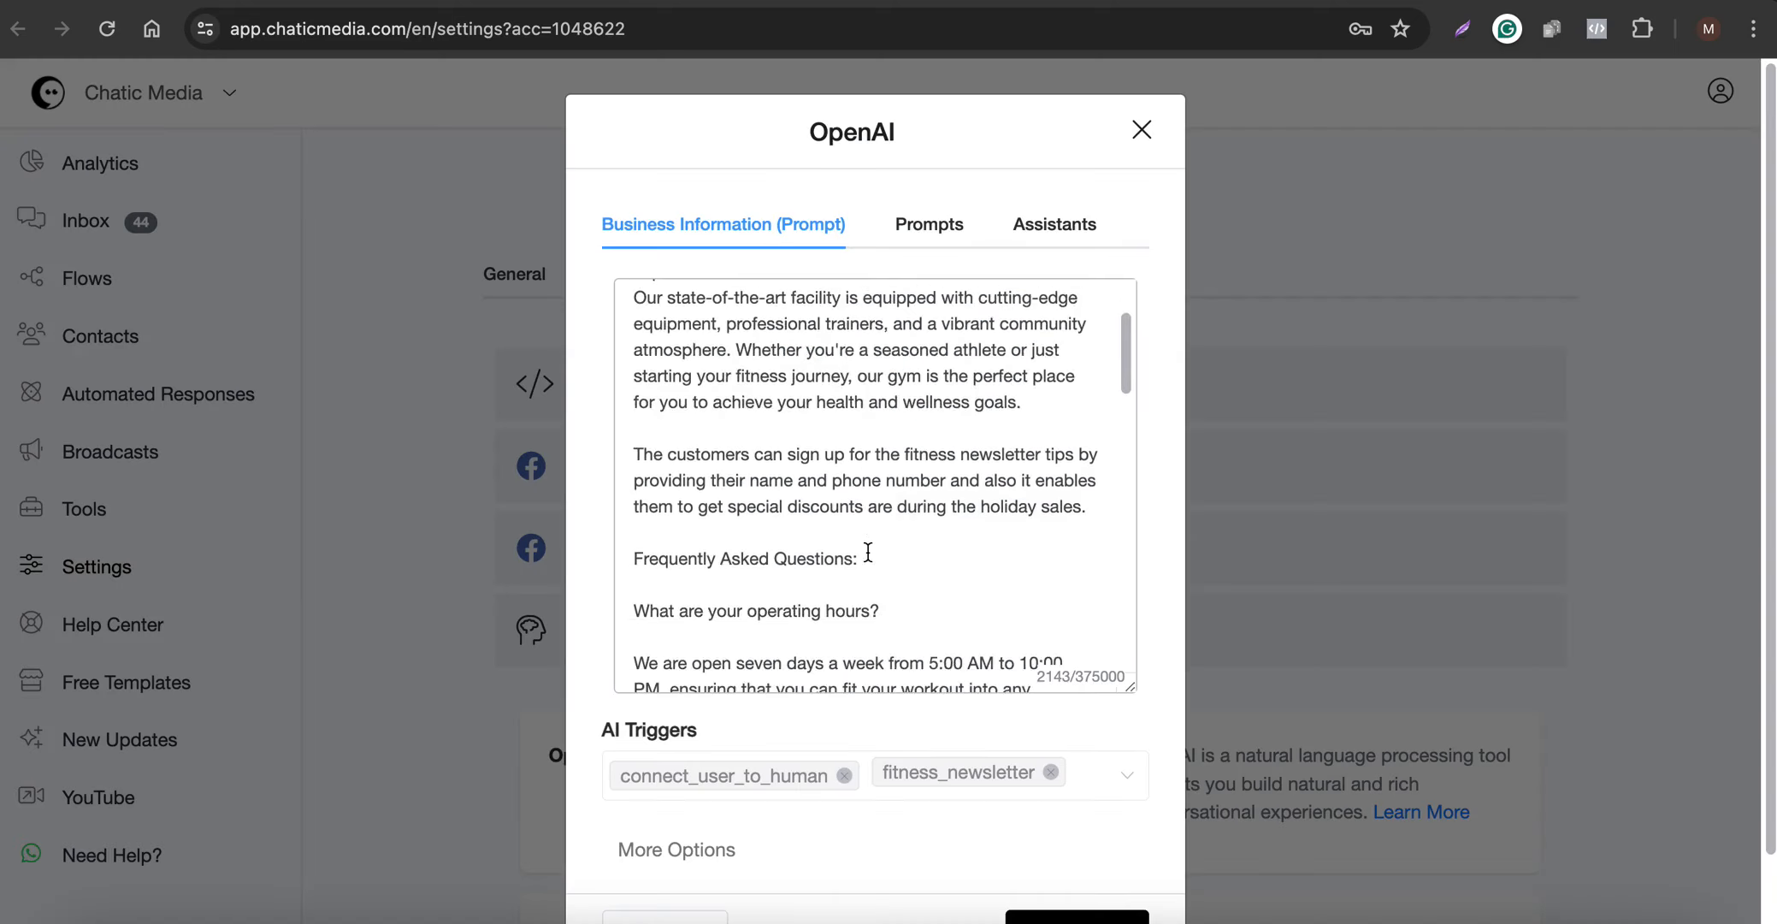
pyautogui.scroll(3, 867, 552)
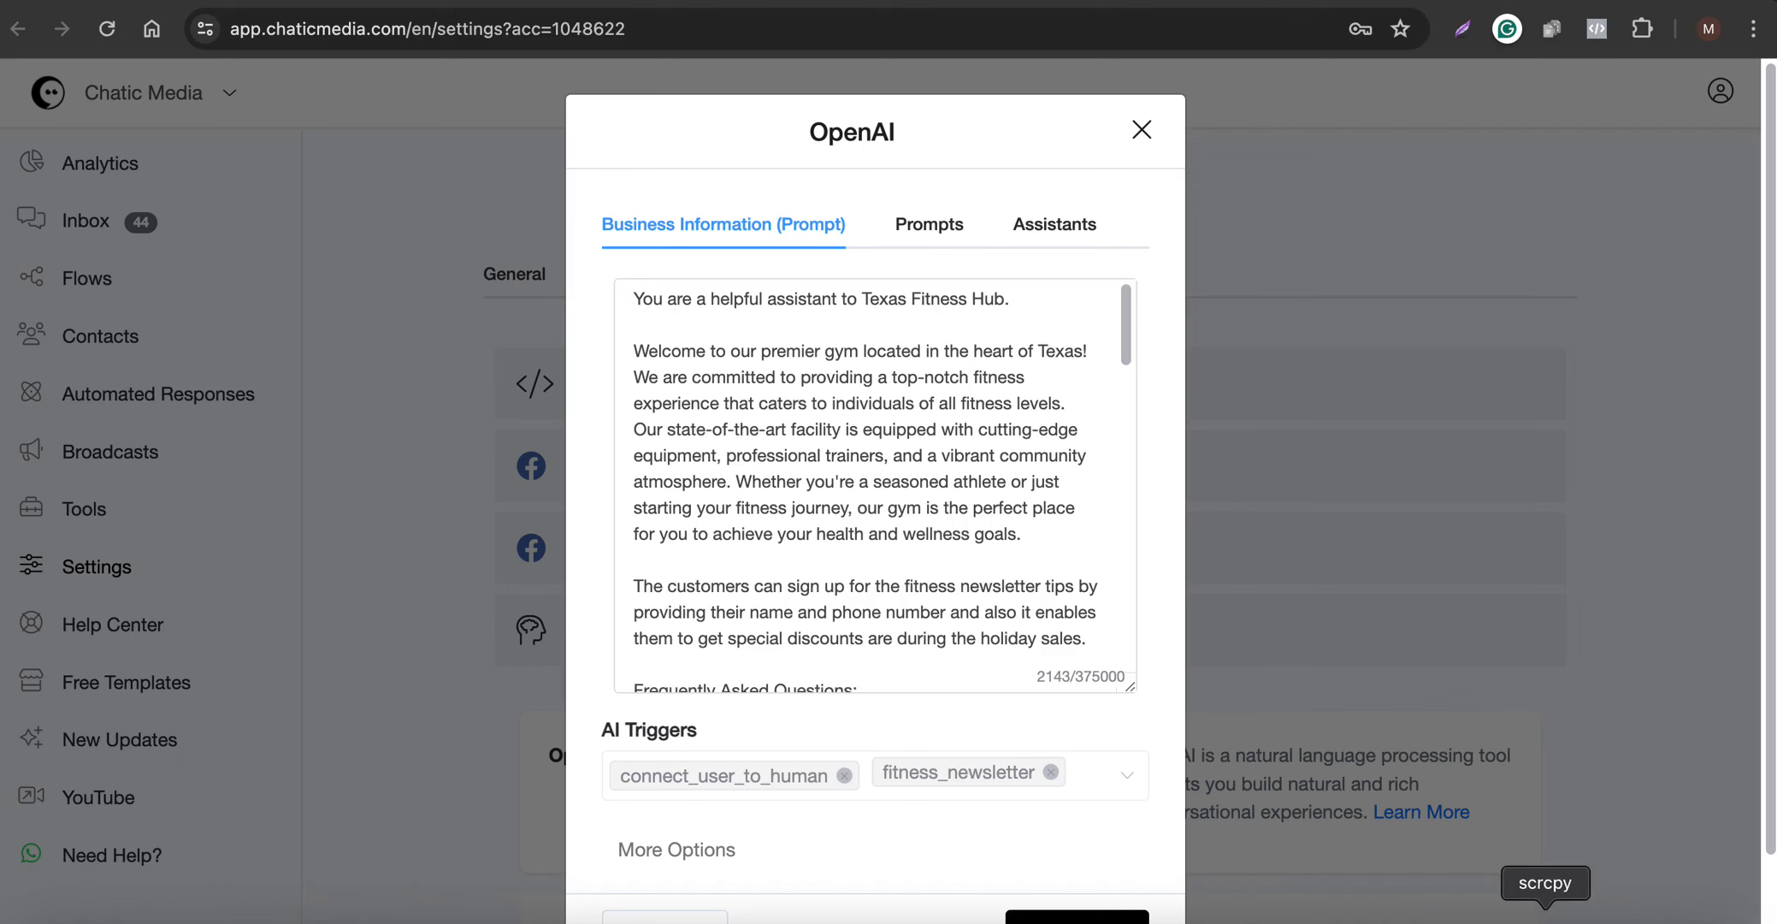
# - Switch to the scrcpy phone mirror, place its window beside the OpenAI dialog, and find the trial-period question in the business prompt
pyautogui.click(1544, 916)
pyautogui.moveTo(907, 41); pyautogui.dragTo(274, 38)
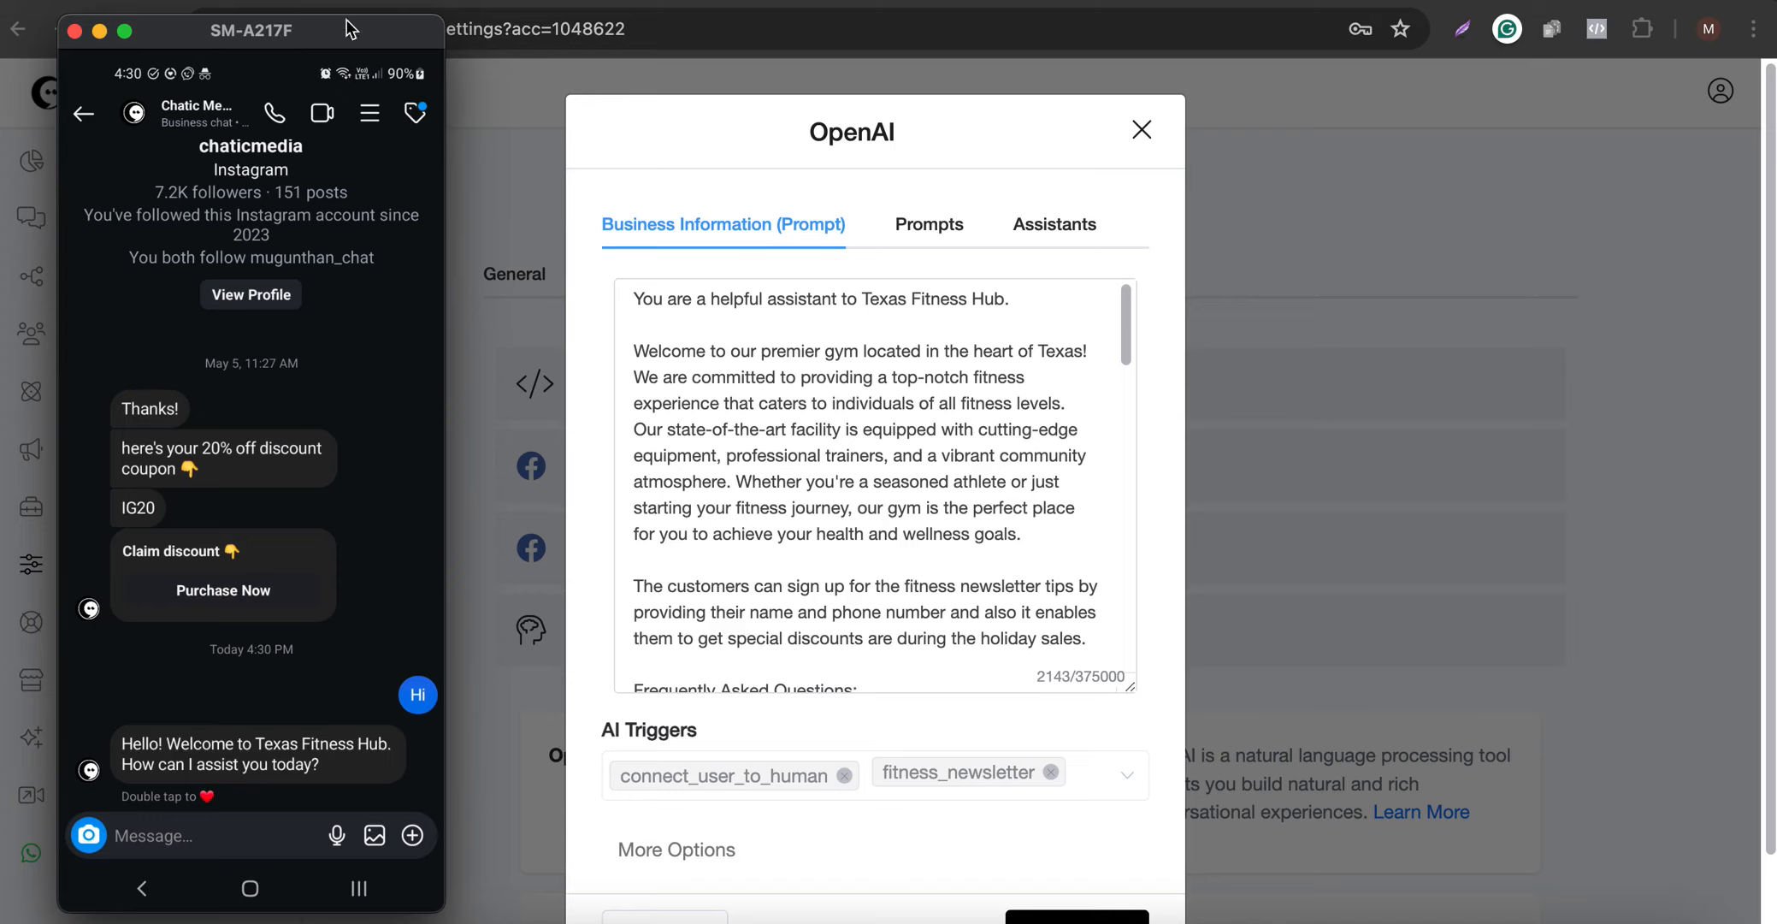
pyautogui.scroll(-5, 890, 551)
pyautogui.scroll(-2, 891, 556)
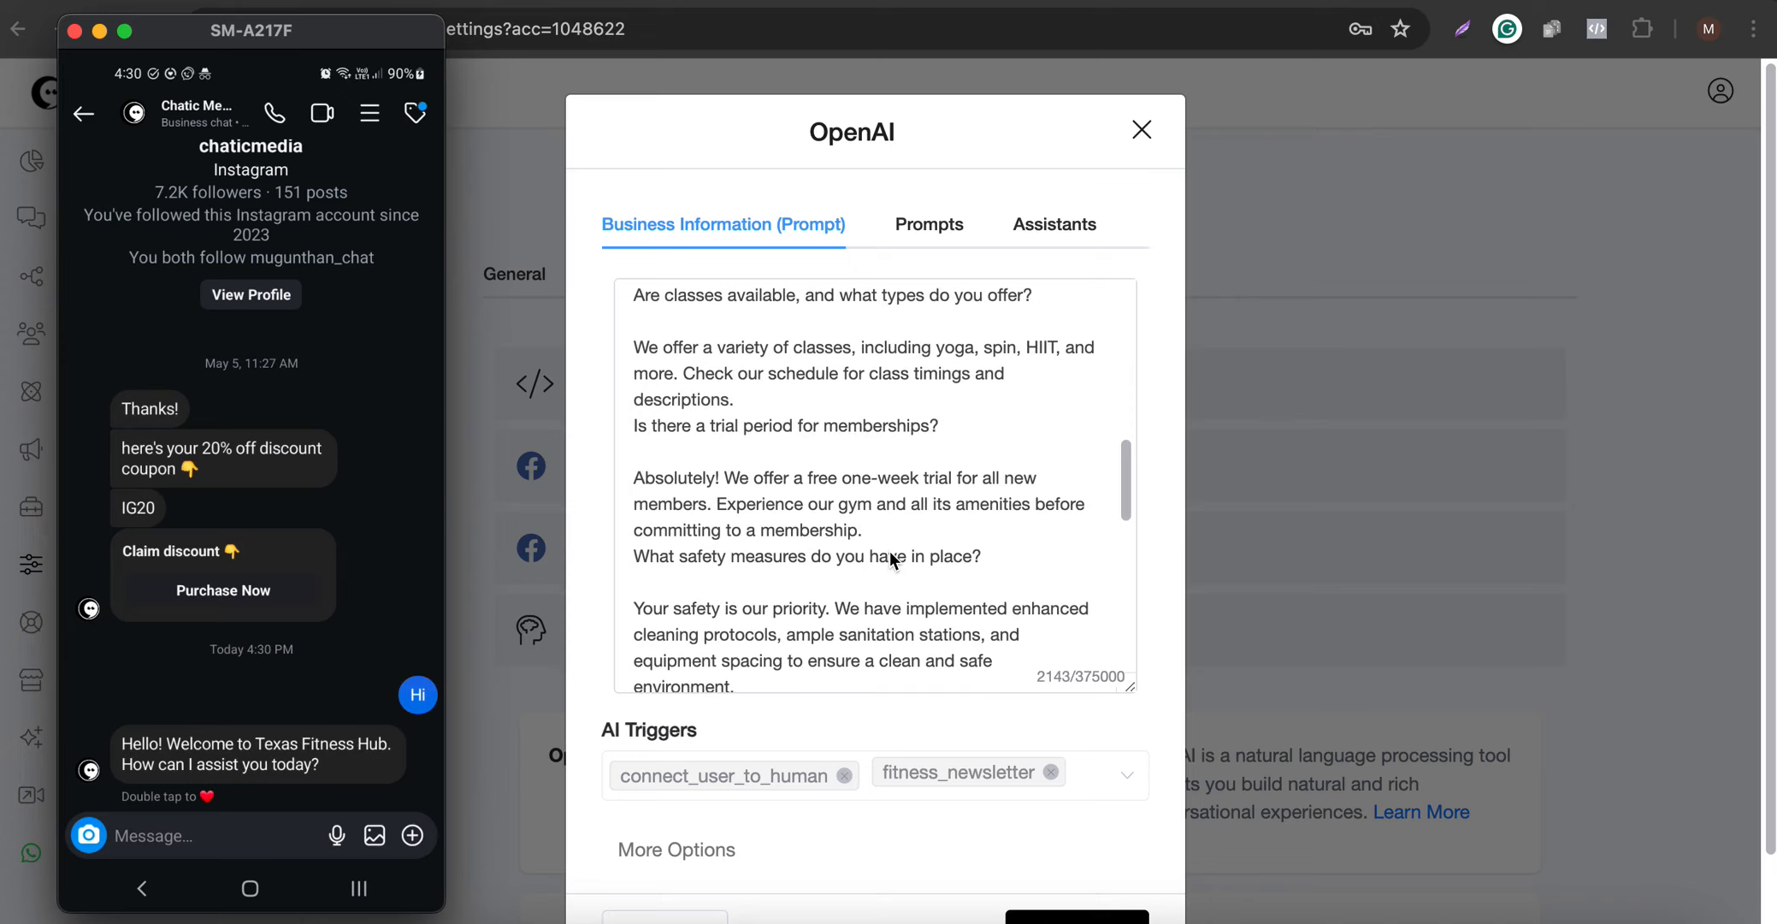
# - Send the message "Do you have trial period?" to Chatic Media in the phone's Instagram chat
pyautogui.write('Do you have')
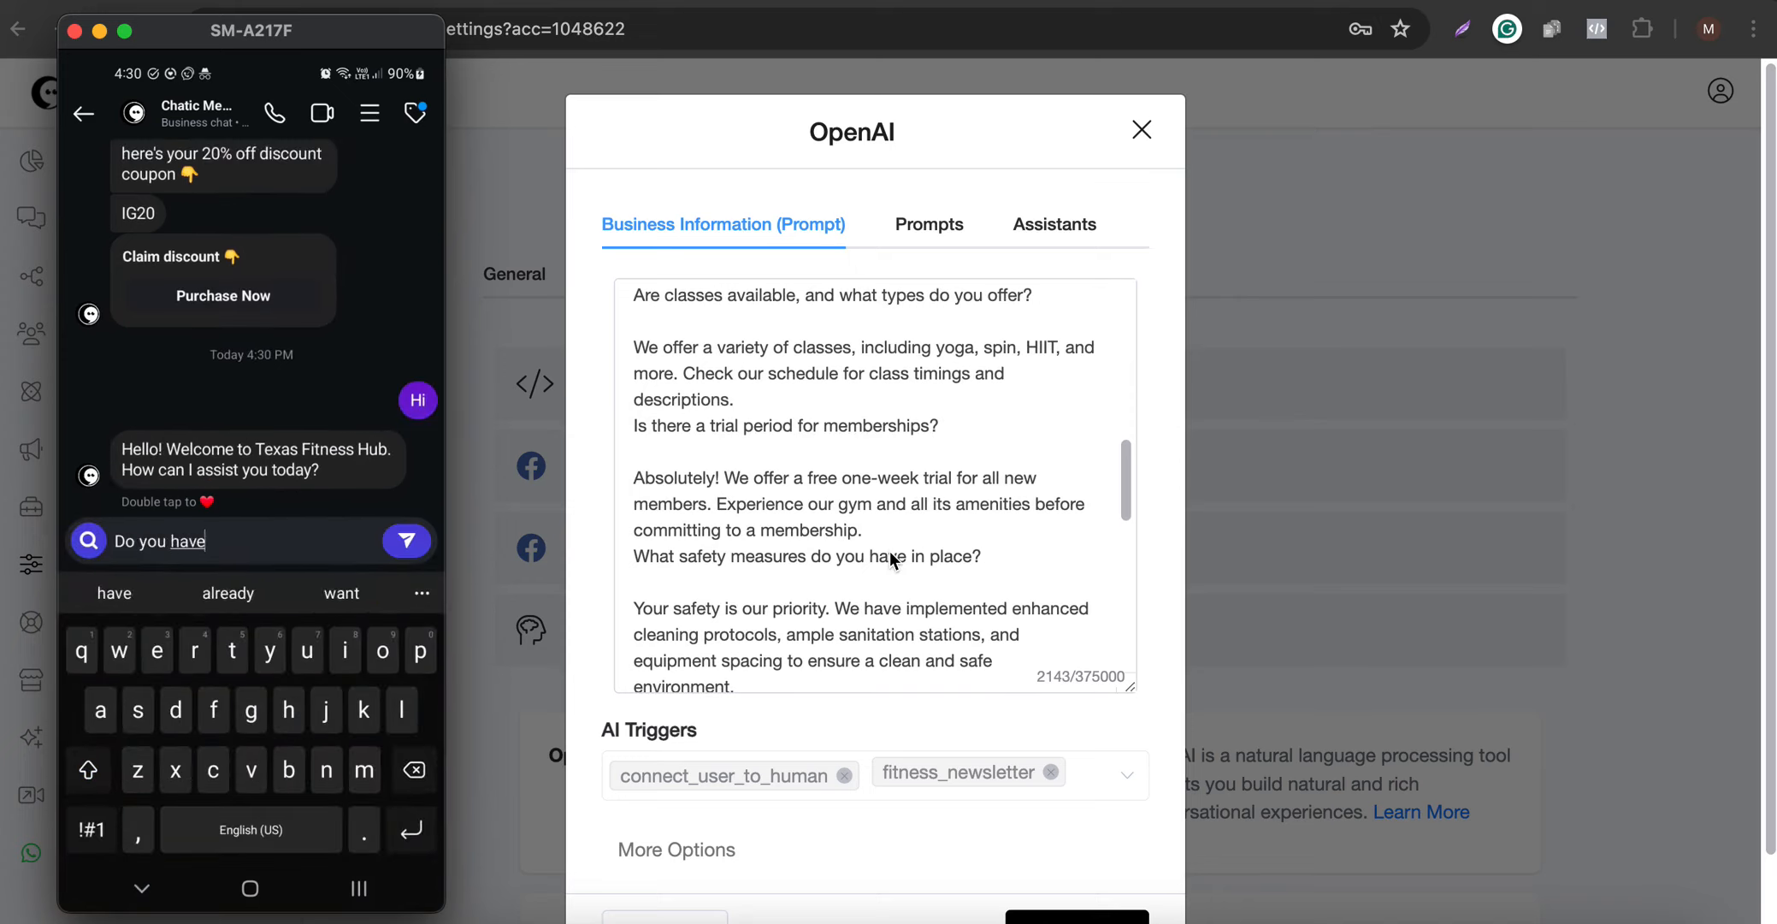
pyautogui.write(' trial perio')
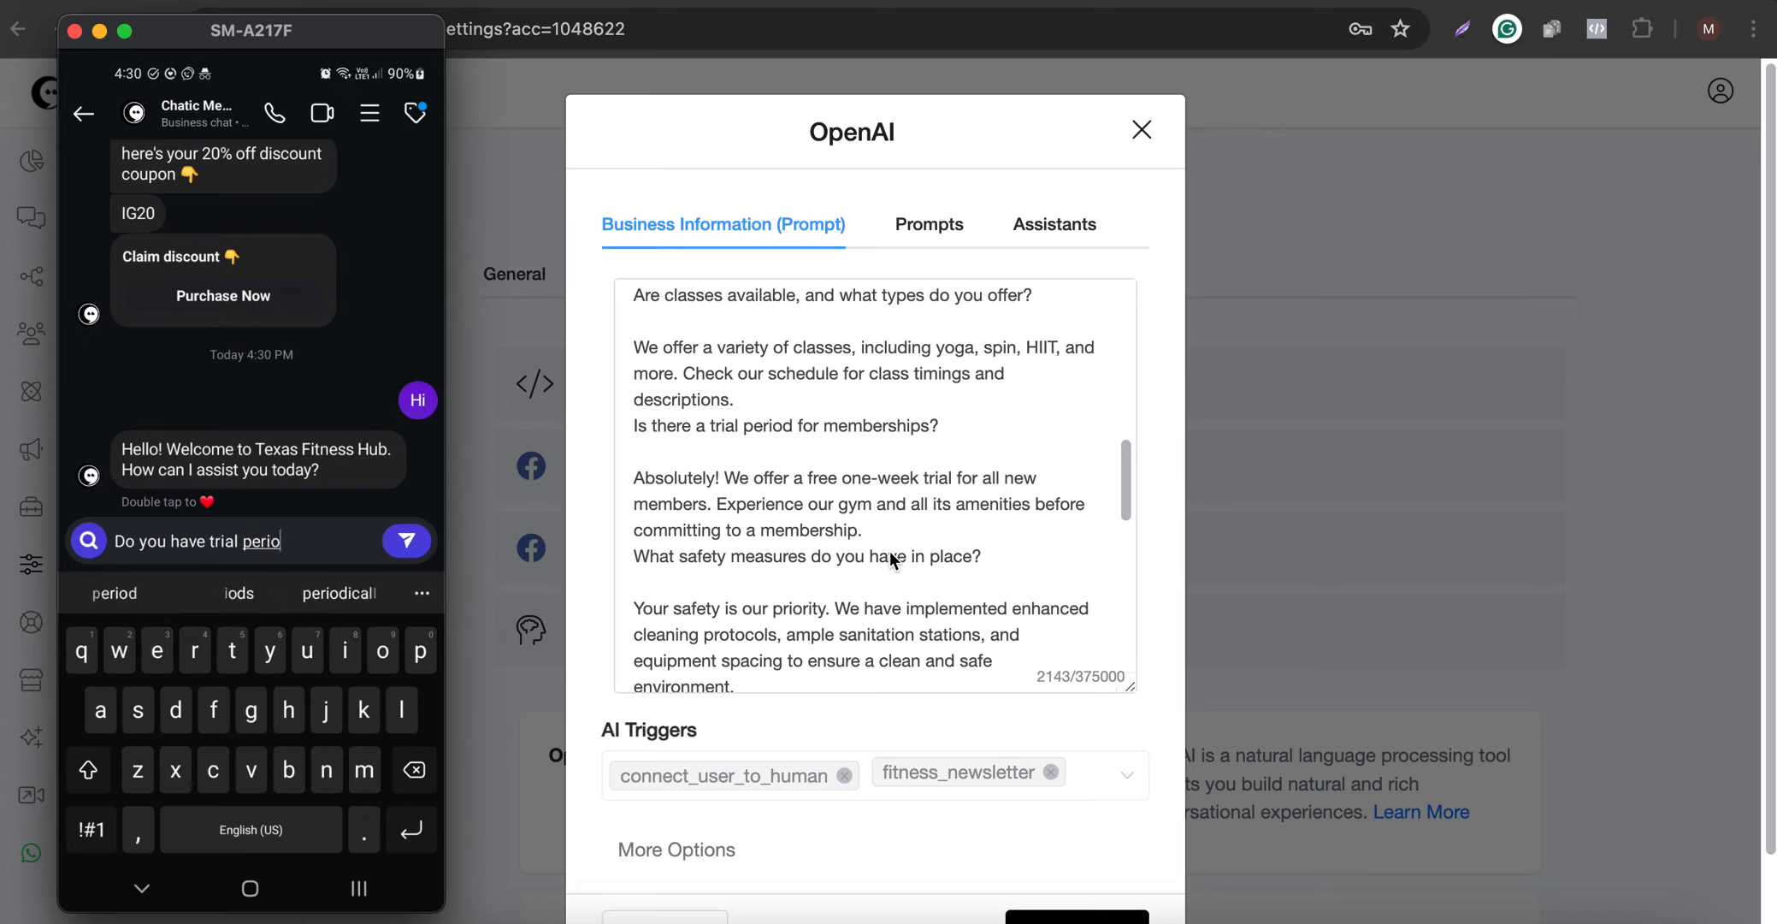
pyautogui.write('d?')
pyautogui.press('Return')
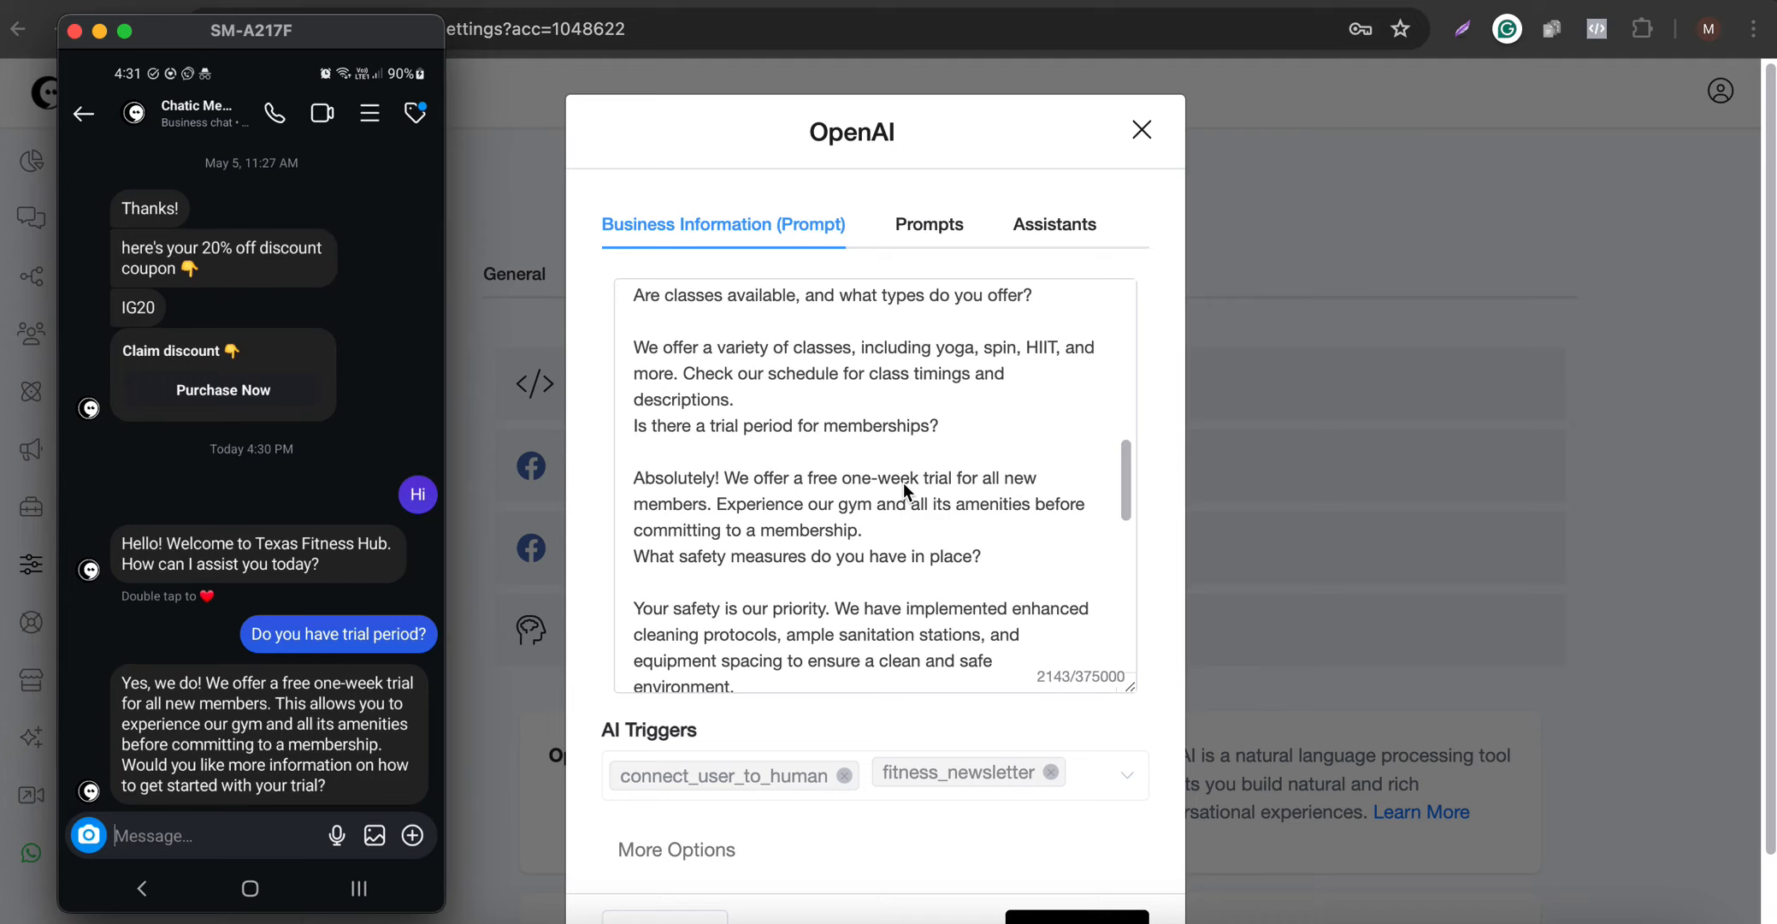
# - Review the following part of the business prompt and send the chatbot the message "Do you have any discount?"
pyautogui.scroll(-4, 903, 481)
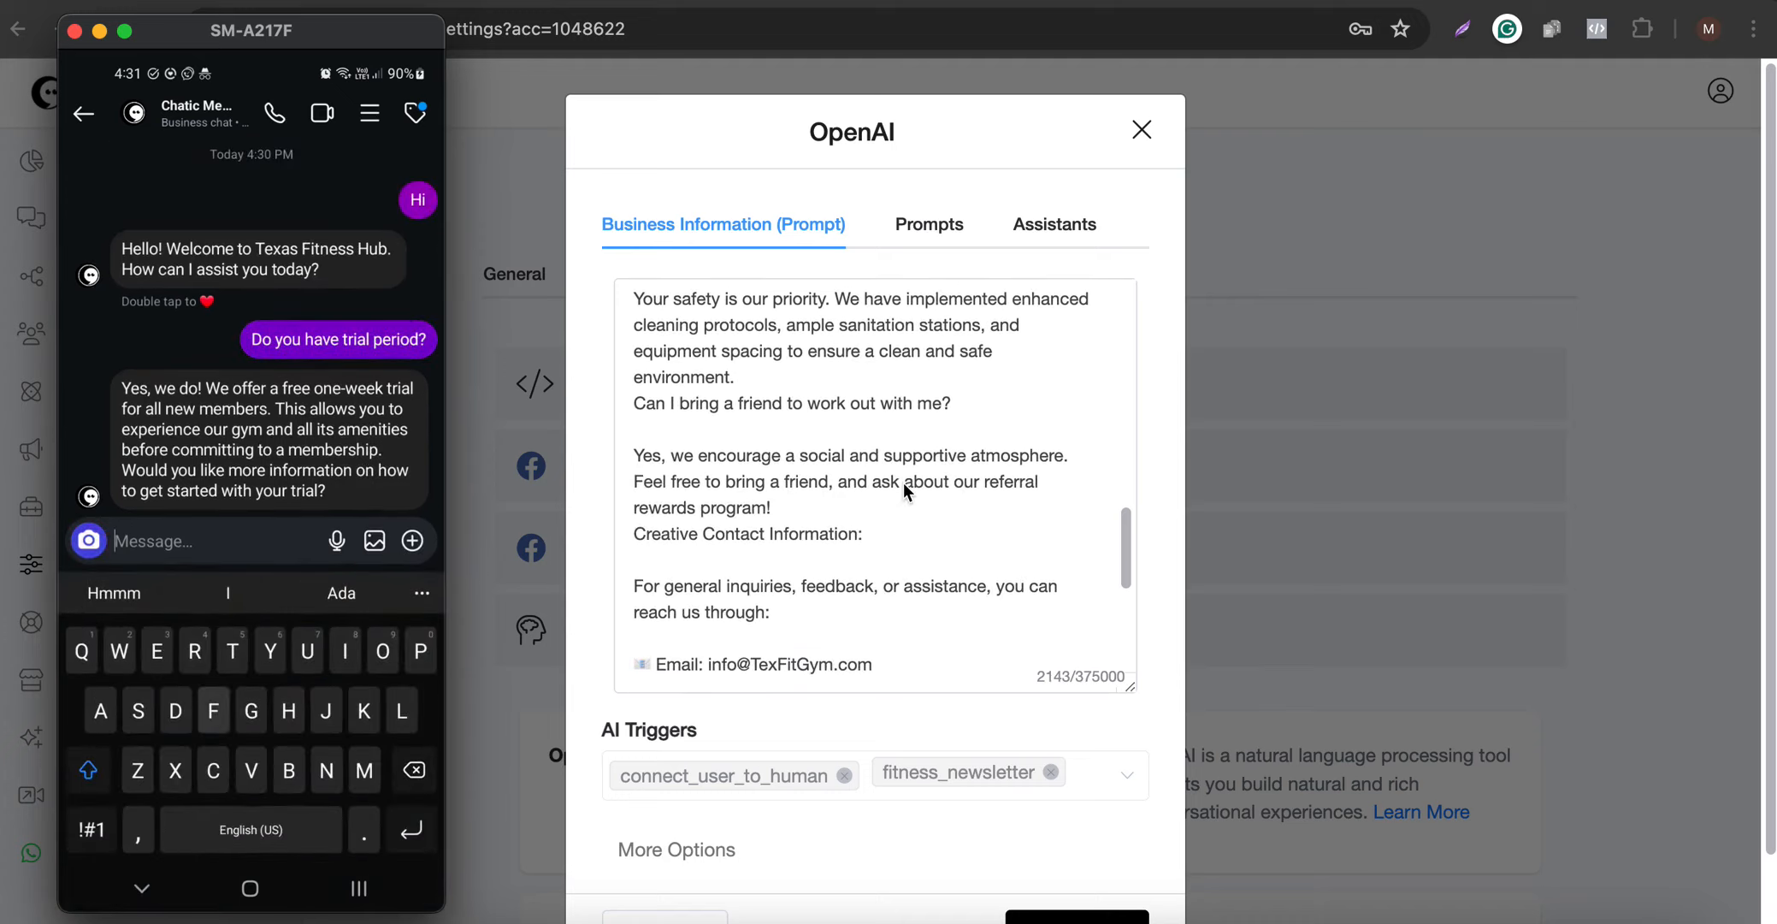
pyautogui.write('Fo g')
pyautogui.press('BackSpace')
pyautogui.press('BackSpace')
pyautogui.press('BackSpace')
pyautogui.press('BackSpace')
pyautogui.write('Do y')
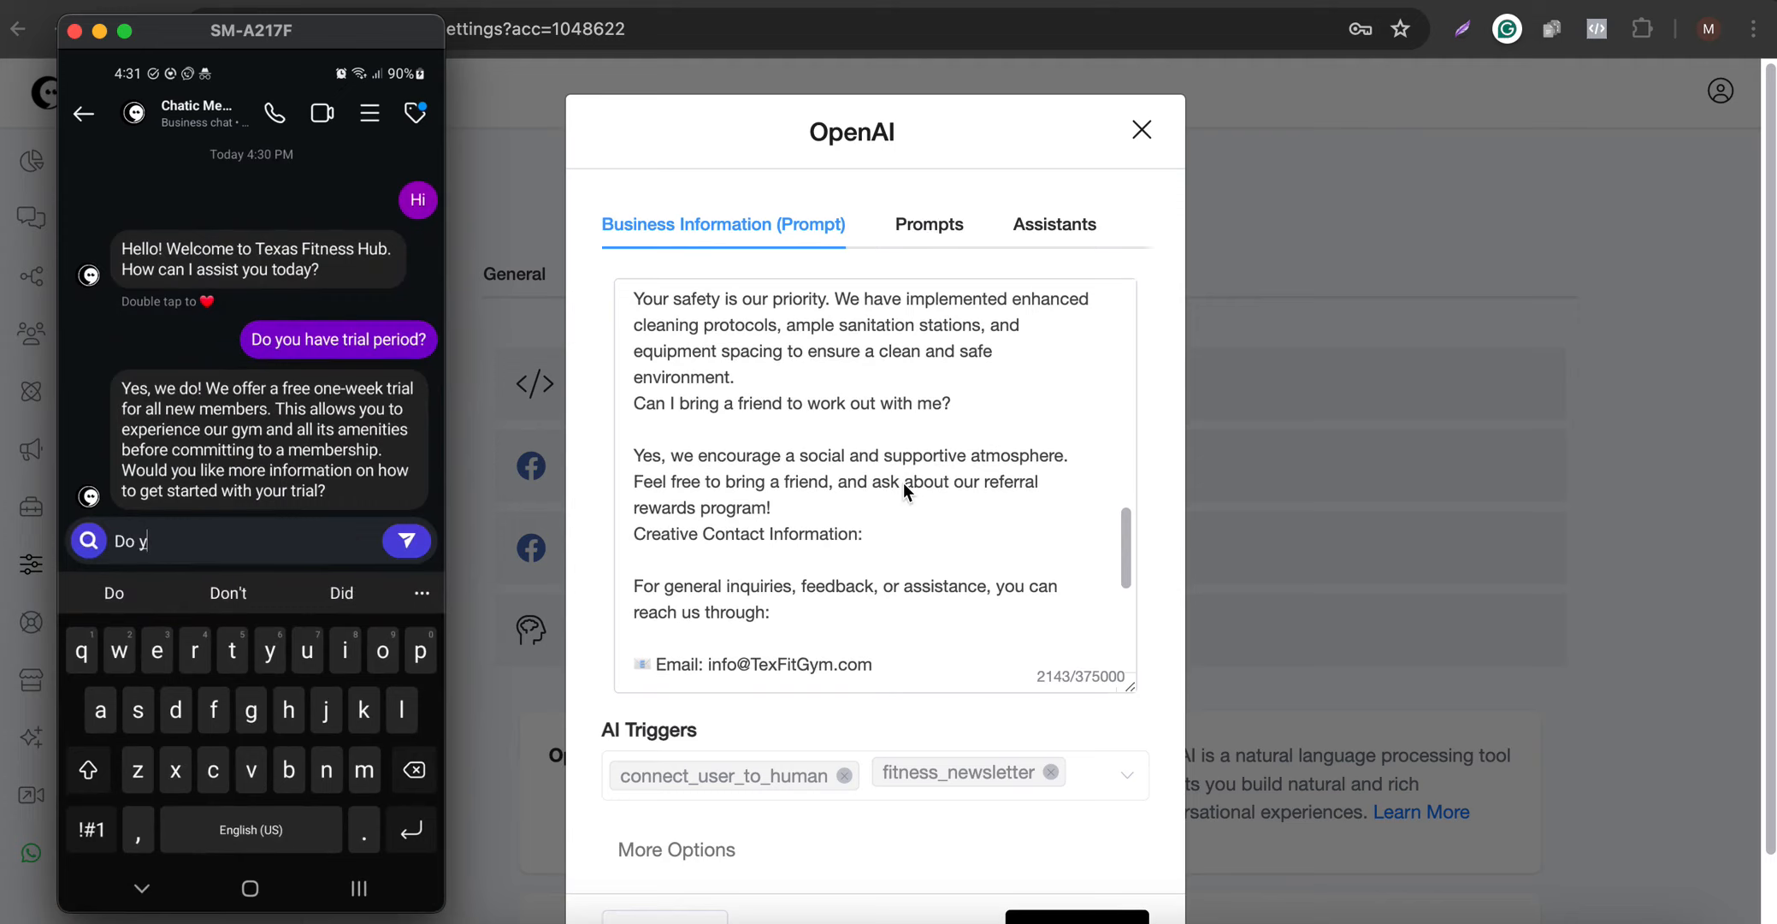
pyautogui.write('ou have any fiadiscount?')
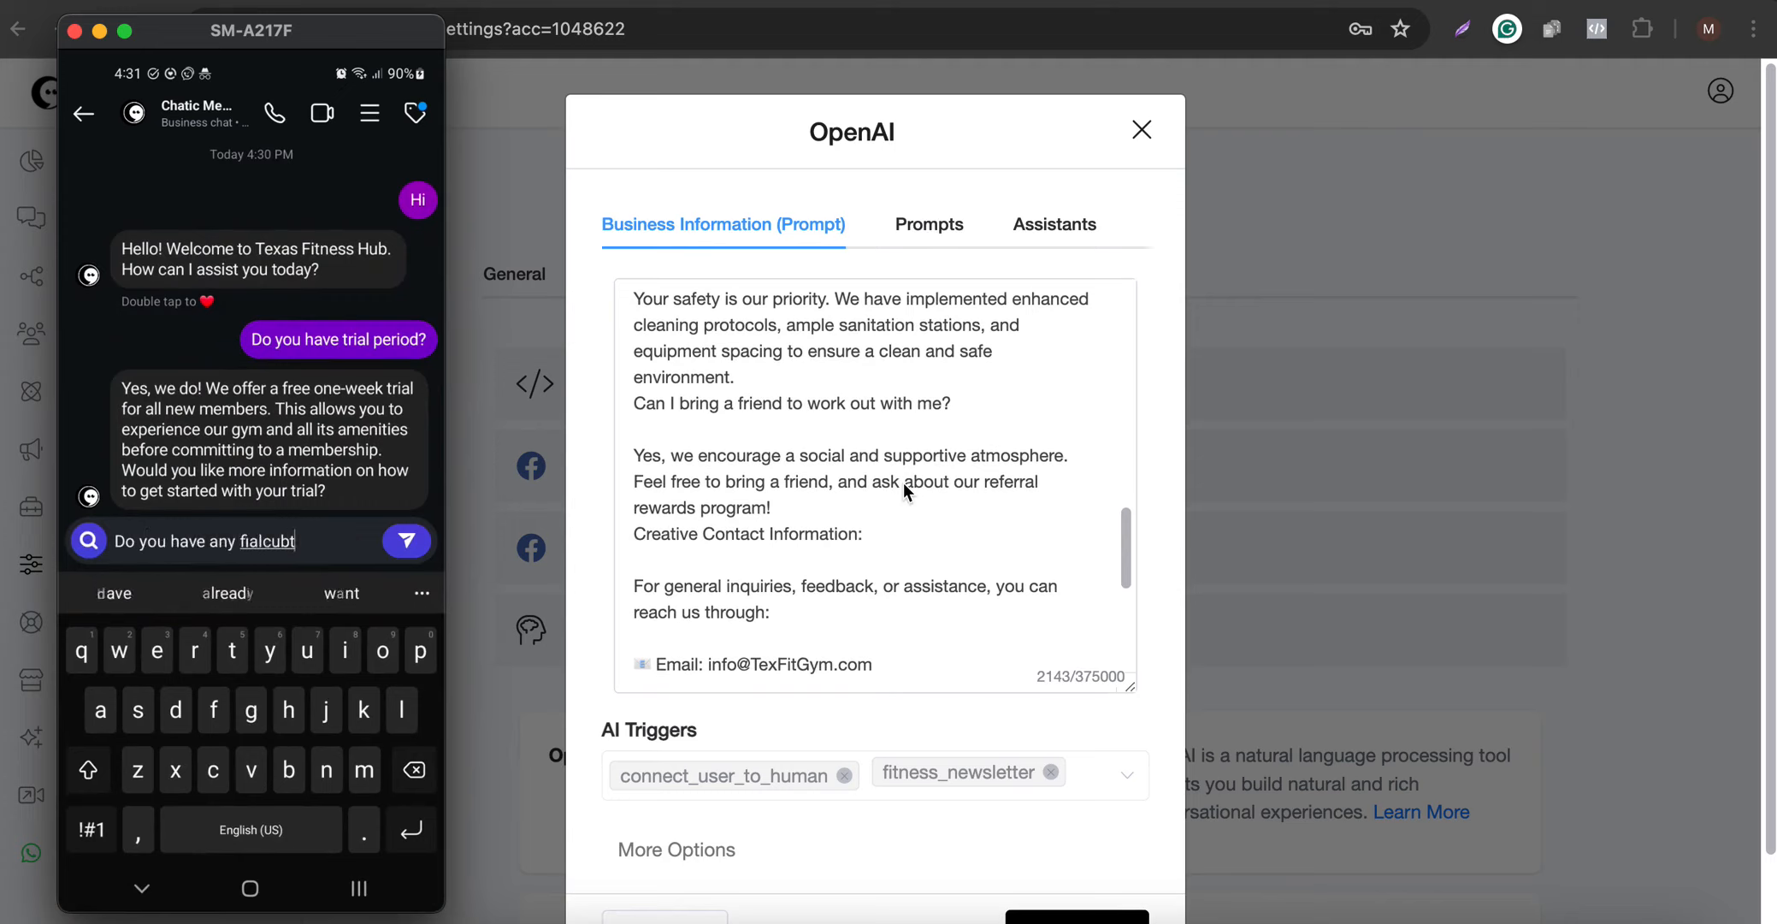
pyautogui.press('Return')
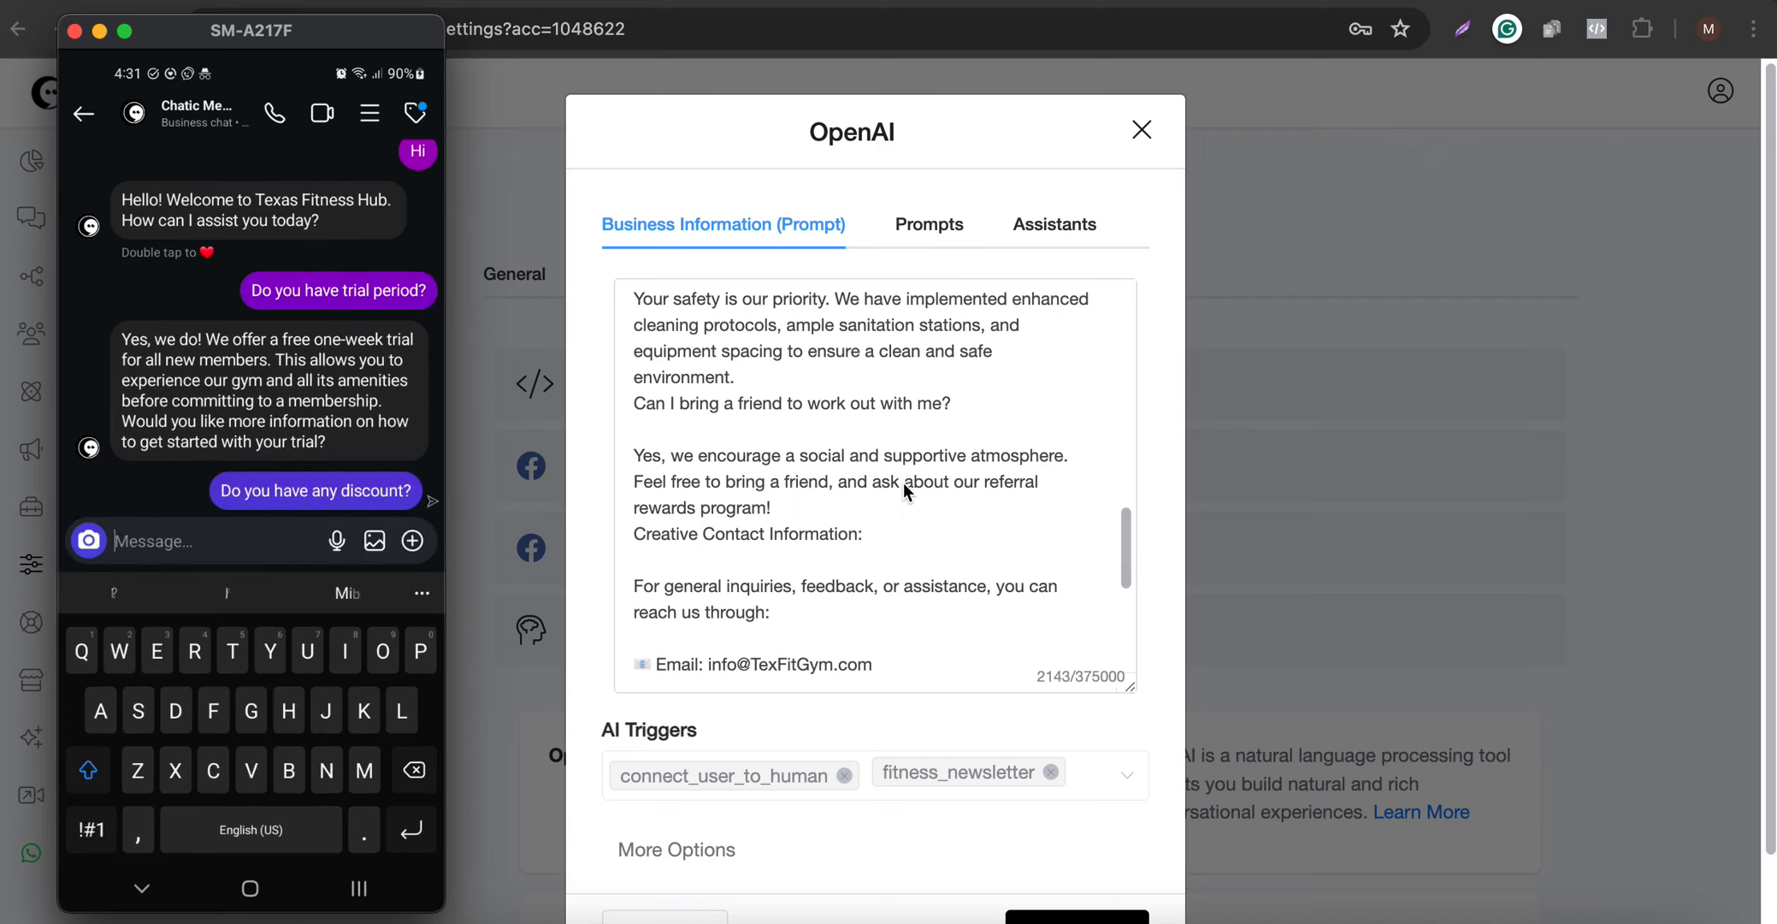
pyautogui.press('Escape')
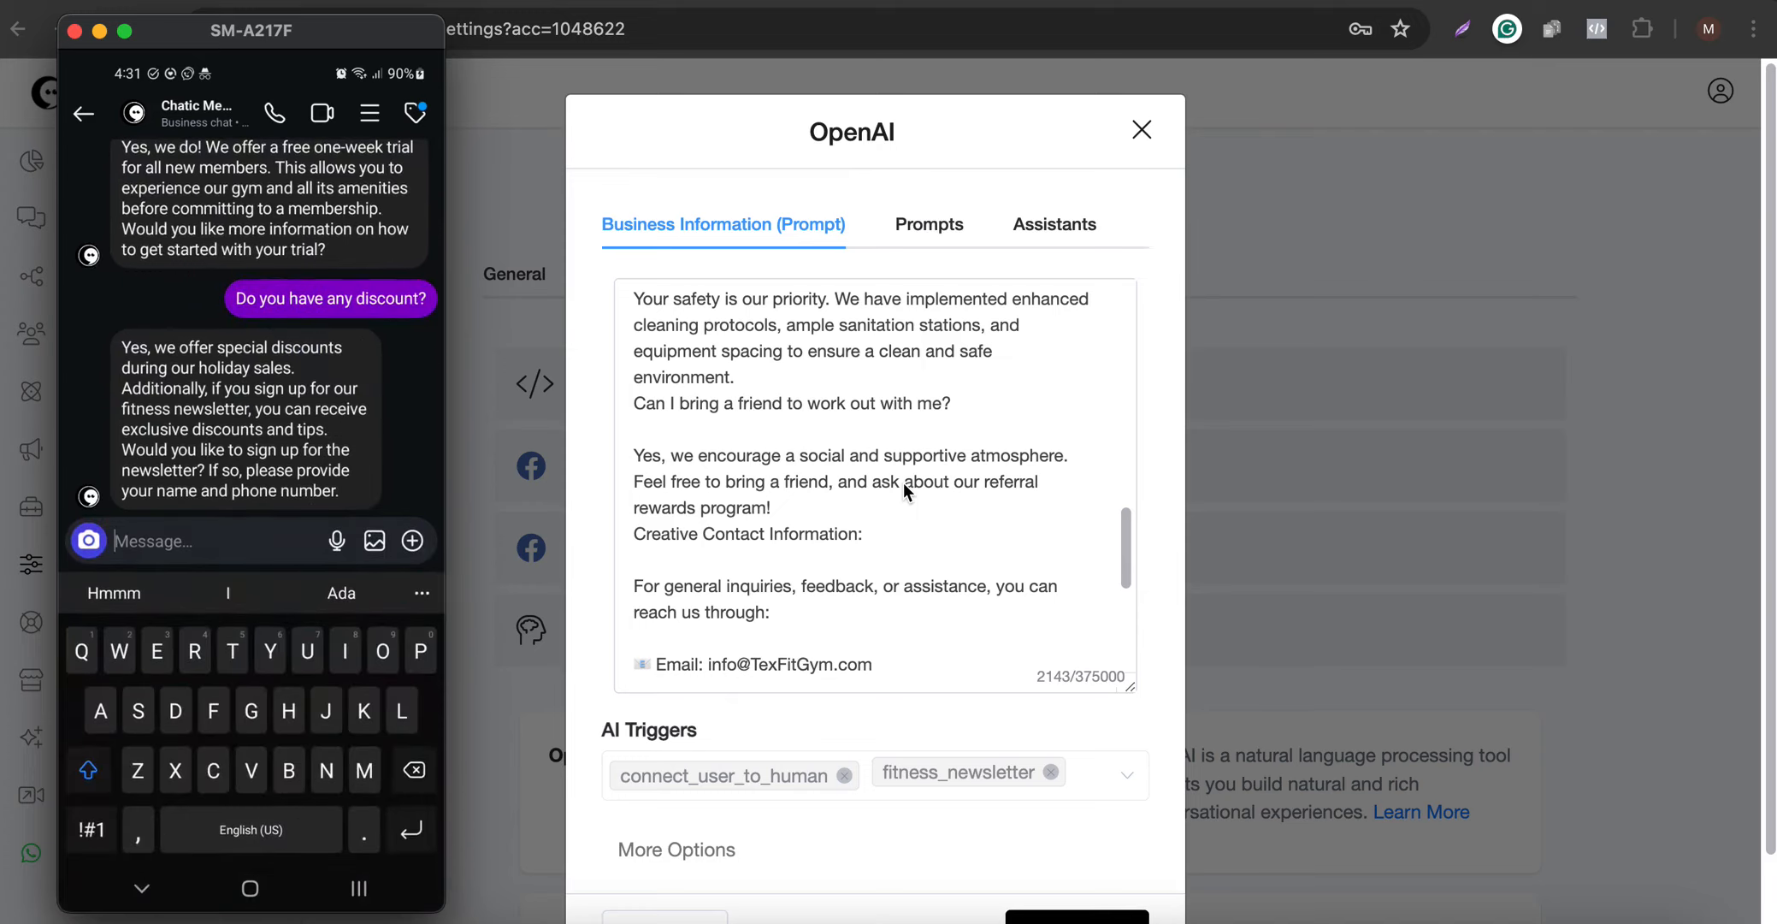
# - Answer the chatbot's newsletter sign-up request with a message giving the customer's first name
pyautogui.write('My name')
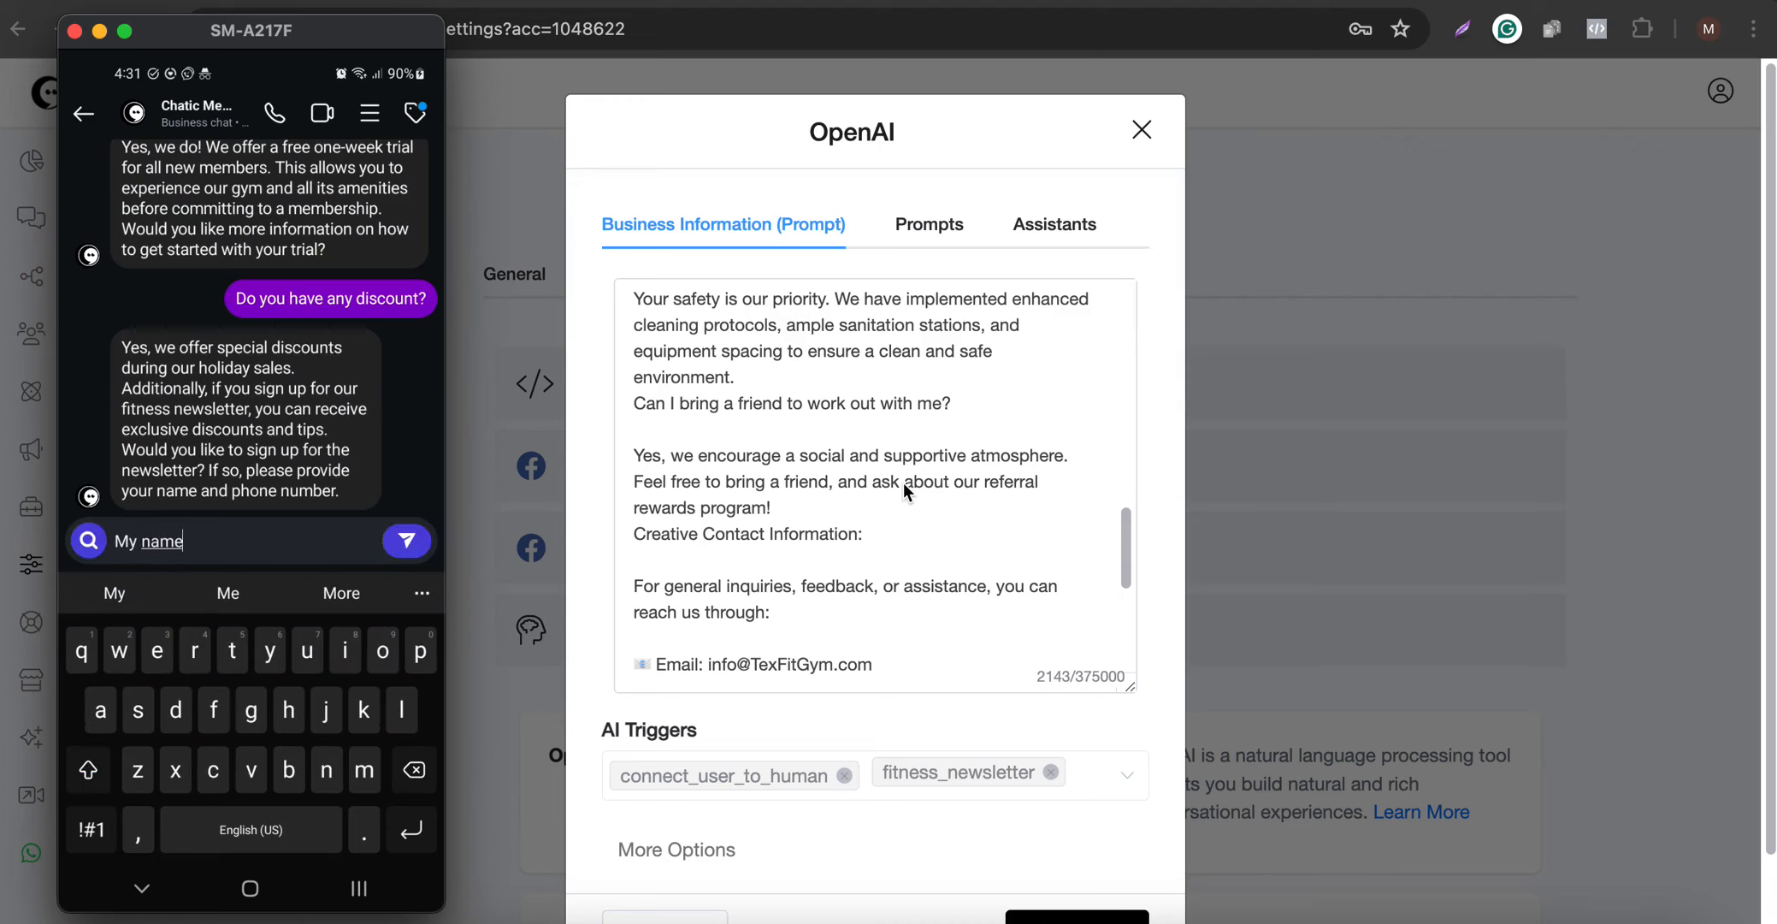
pyautogui.write(' is John')
pyautogui.press('Return')
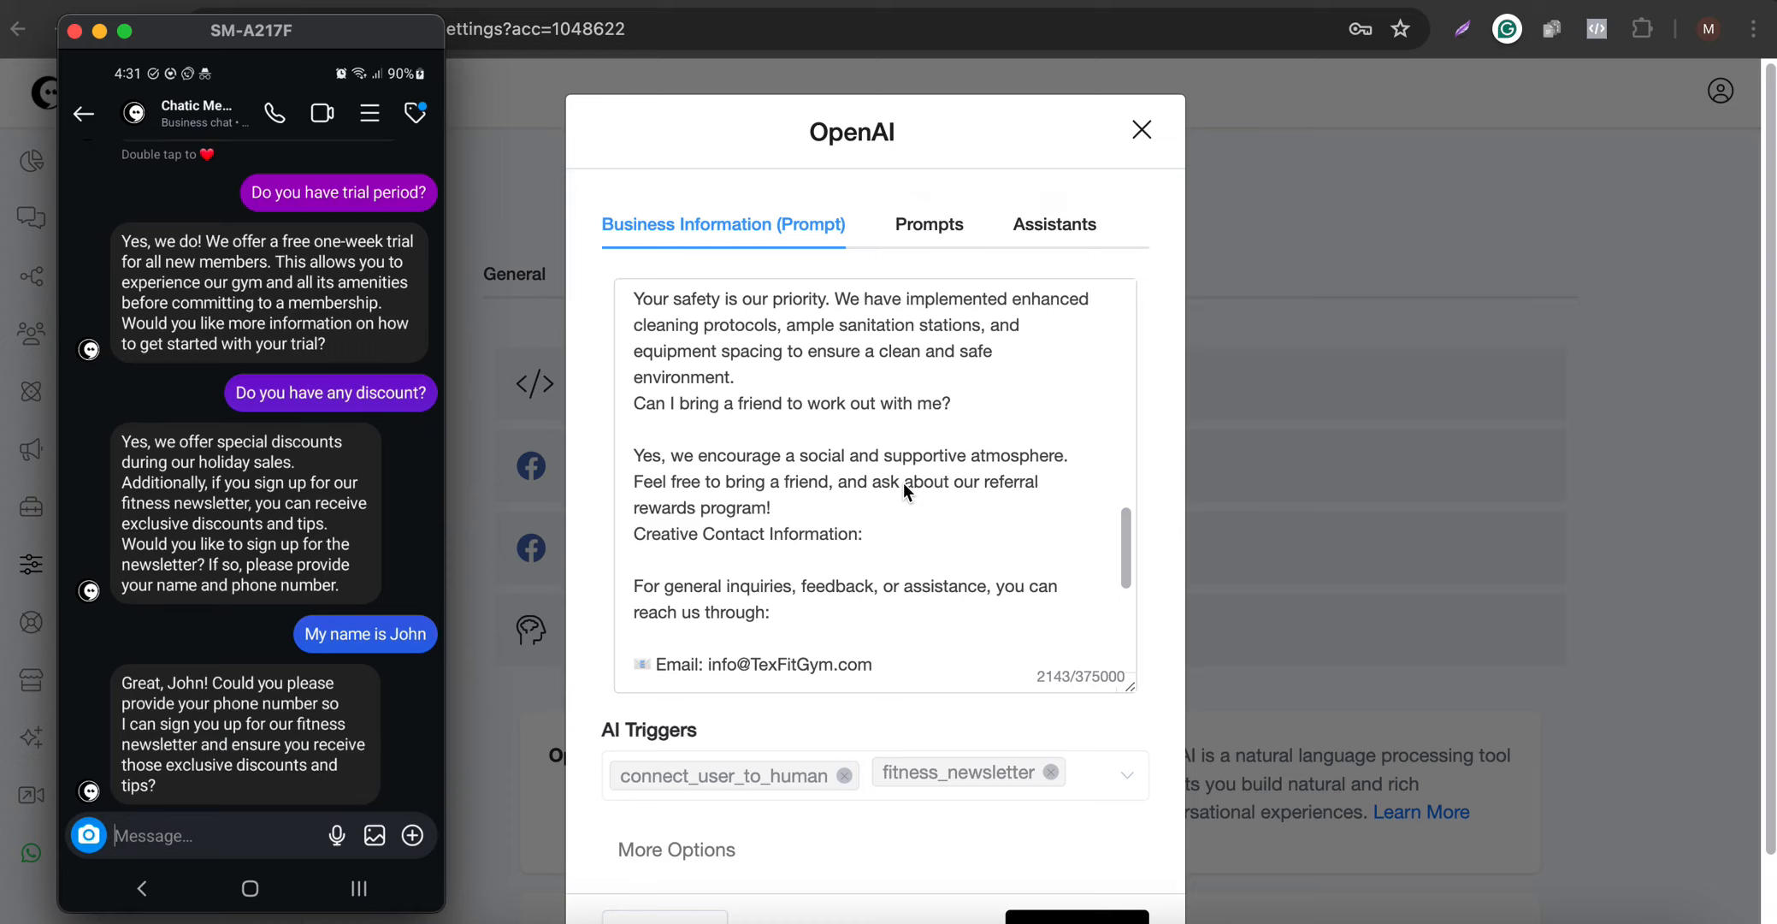
# - Reply to the chatbot with "Sure" followed by the customer's phone number to complete the newsletter sign-up
pyautogui.write('Sure ')
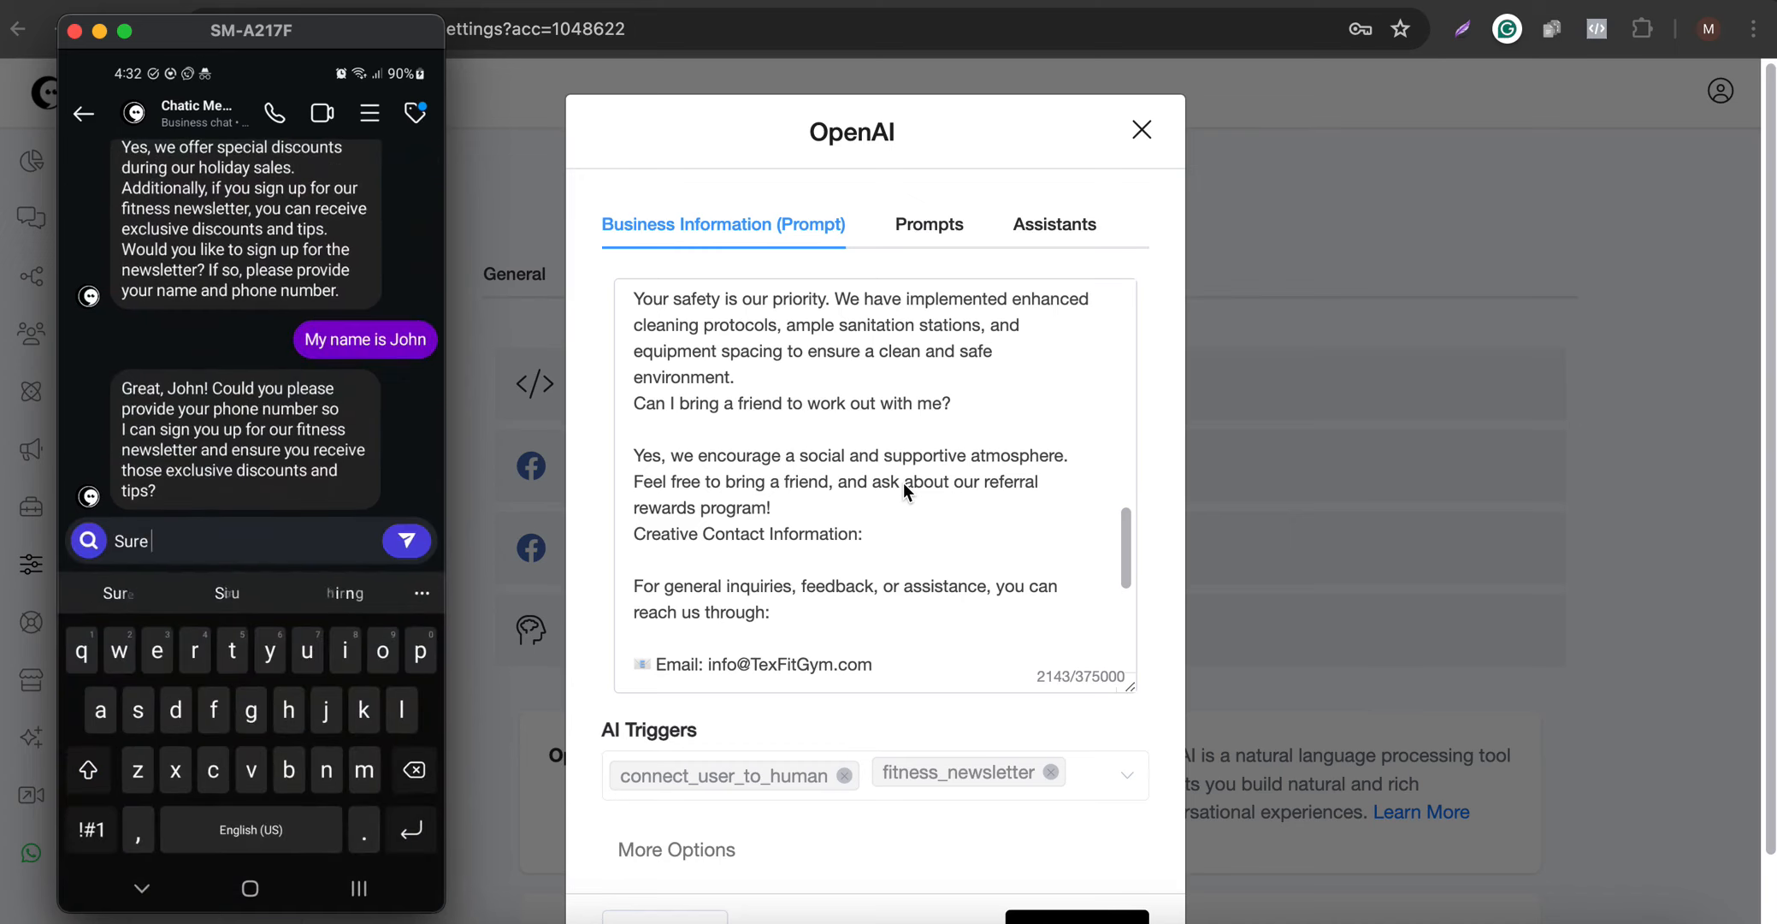
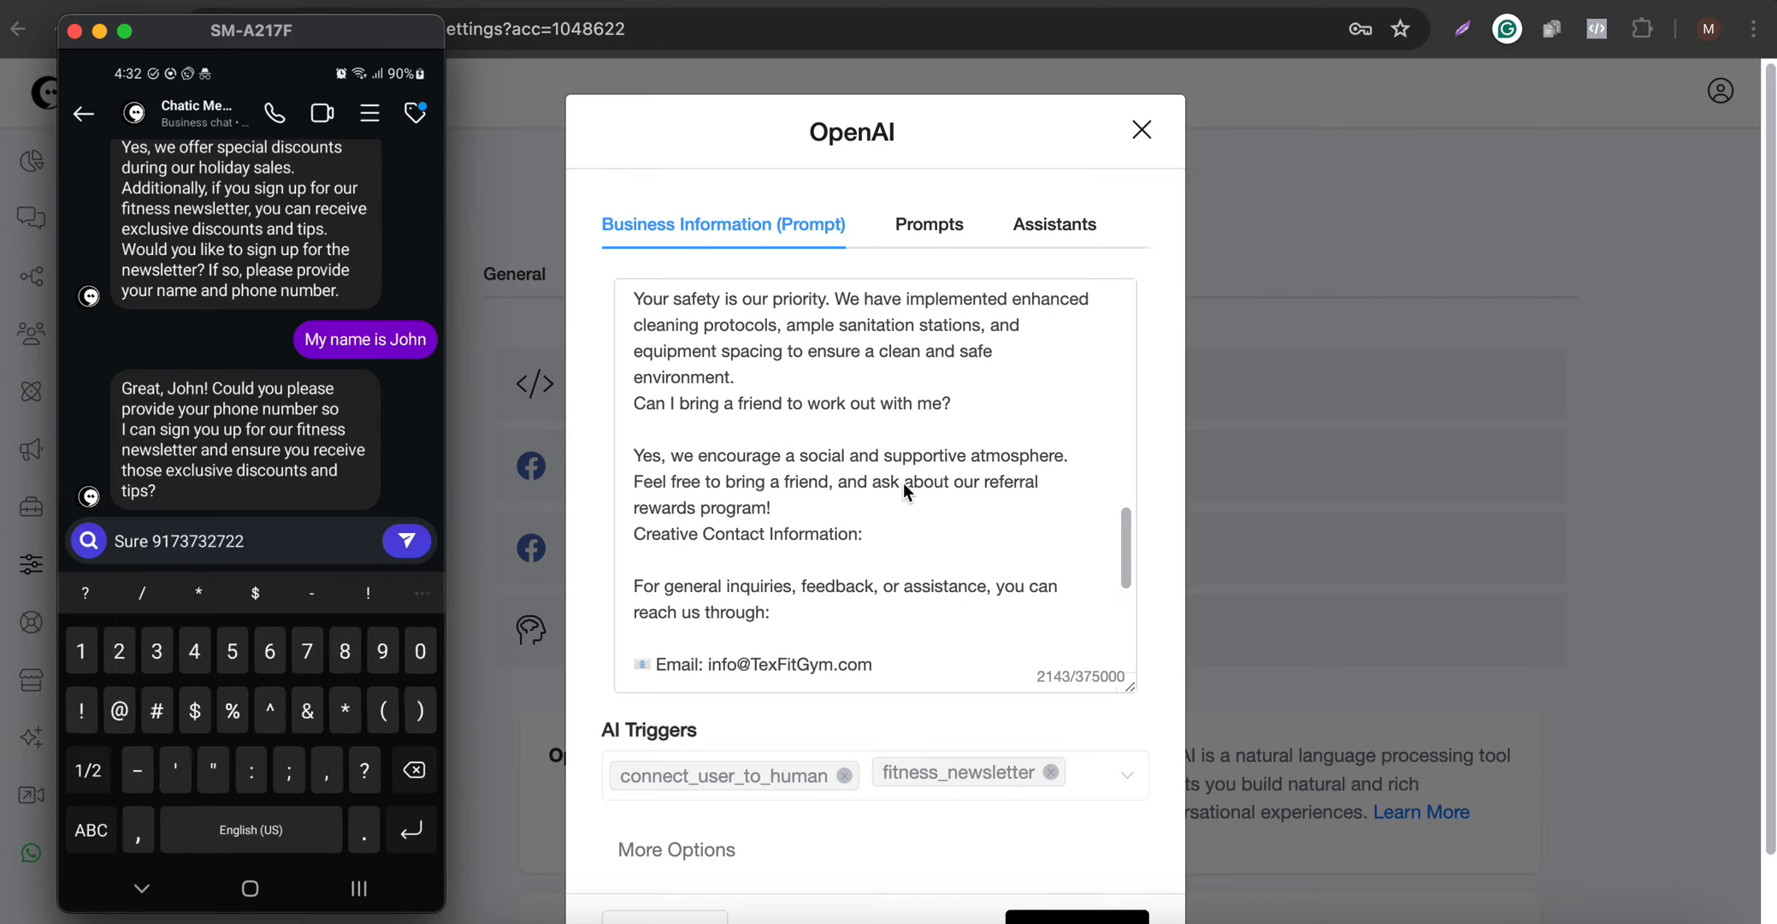
pyautogui.press('Return')
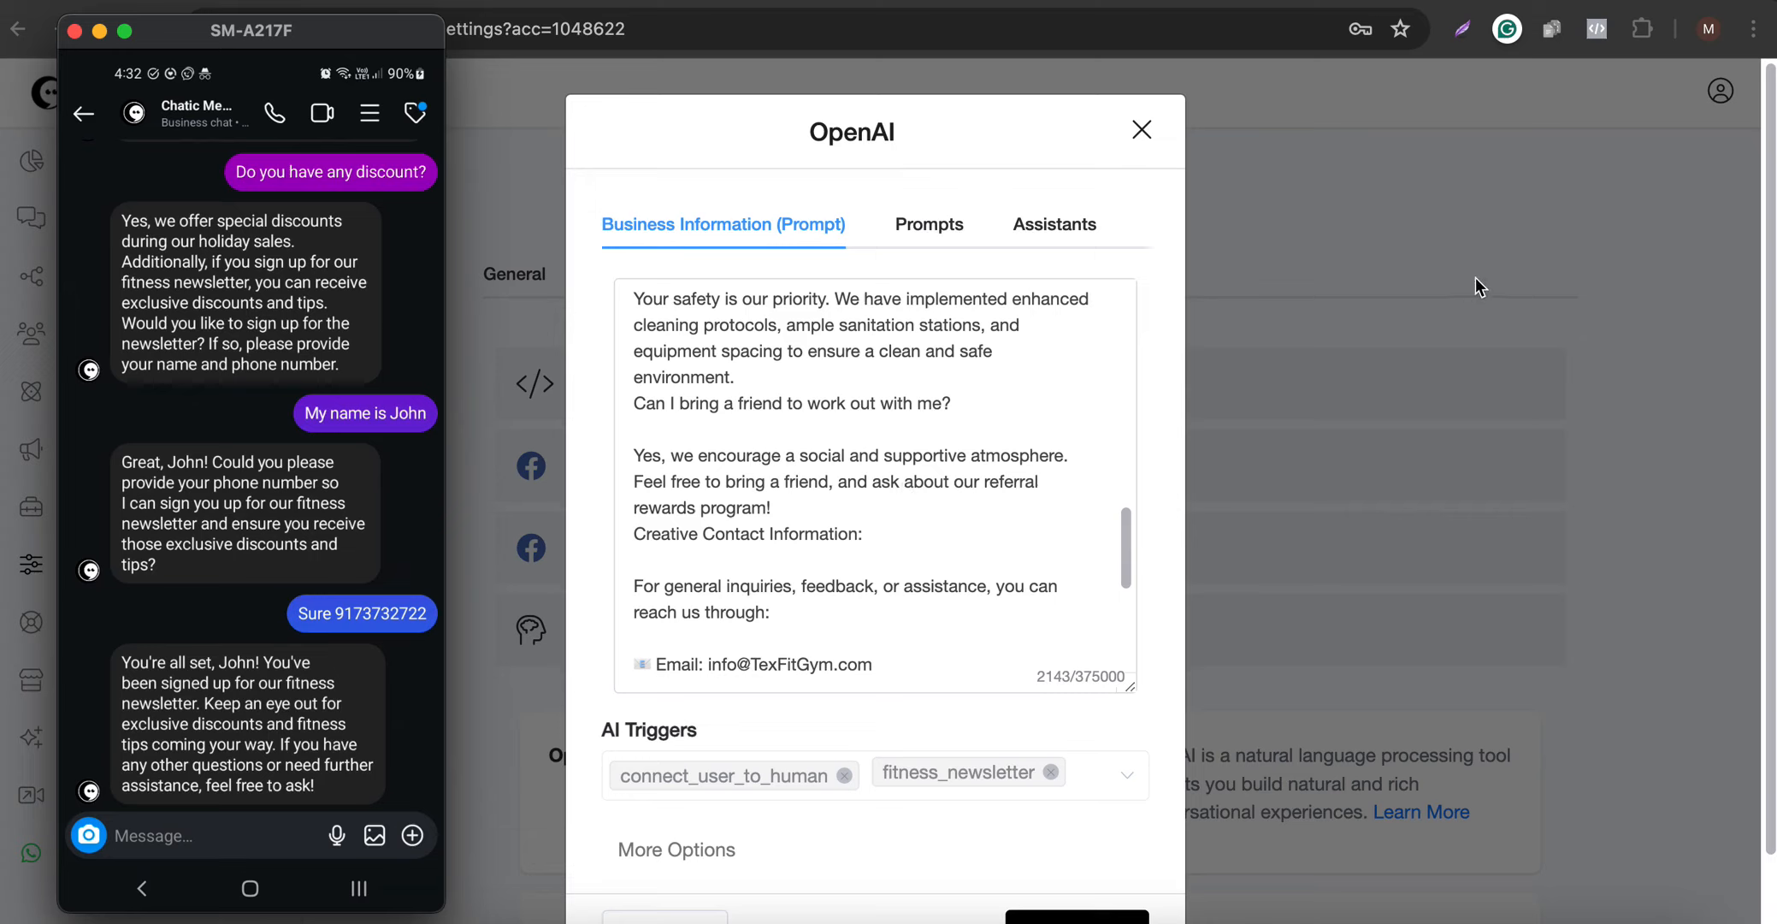
# - Return to the browser, compare the Inbox conversation and contact's phone number with the phone chat, and switch to the Canva design
pyautogui.click(1451, 280)
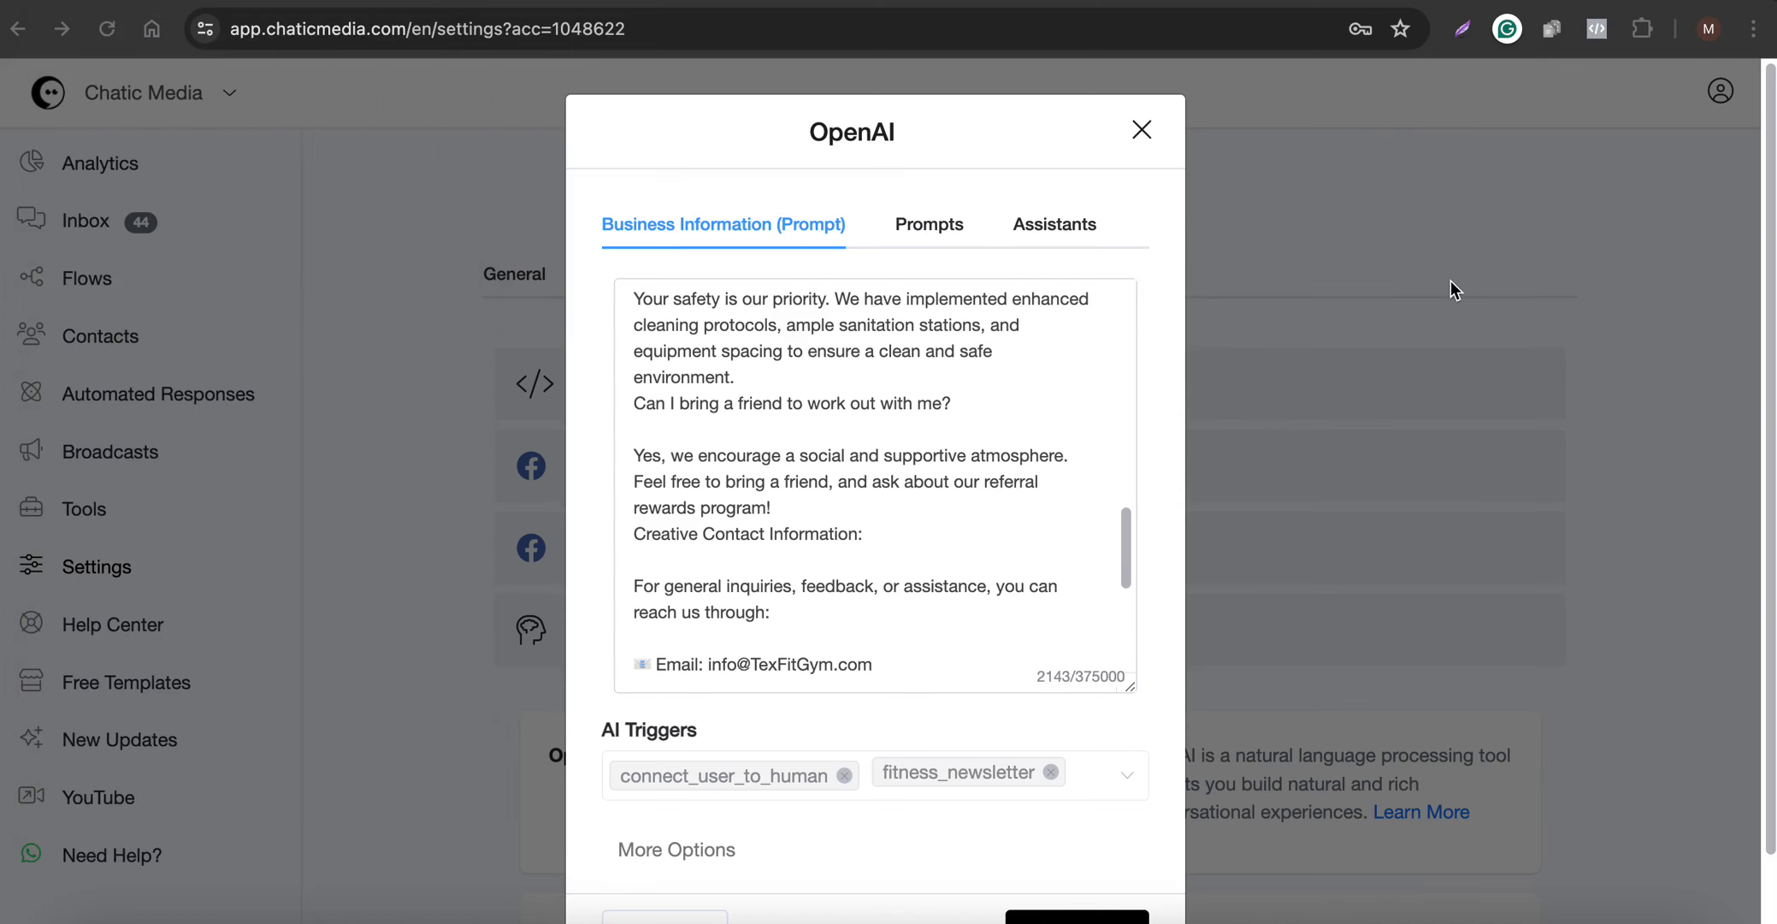
pyautogui.click(98, 225)
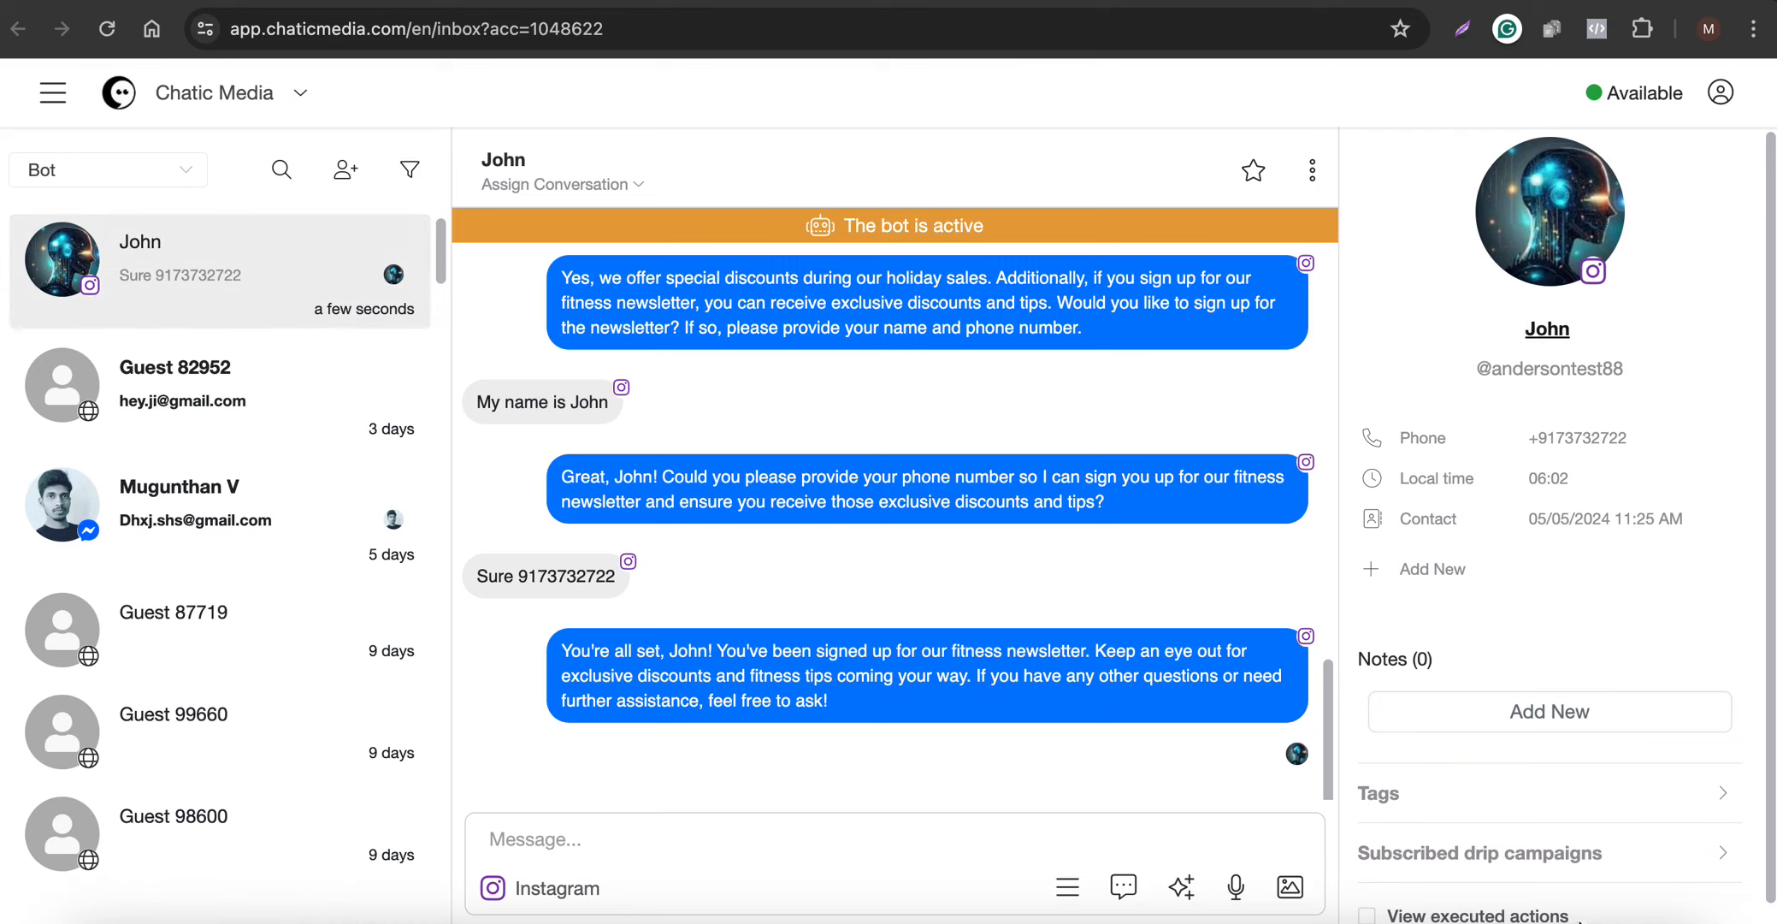
pyautogui.click(1541, 917)
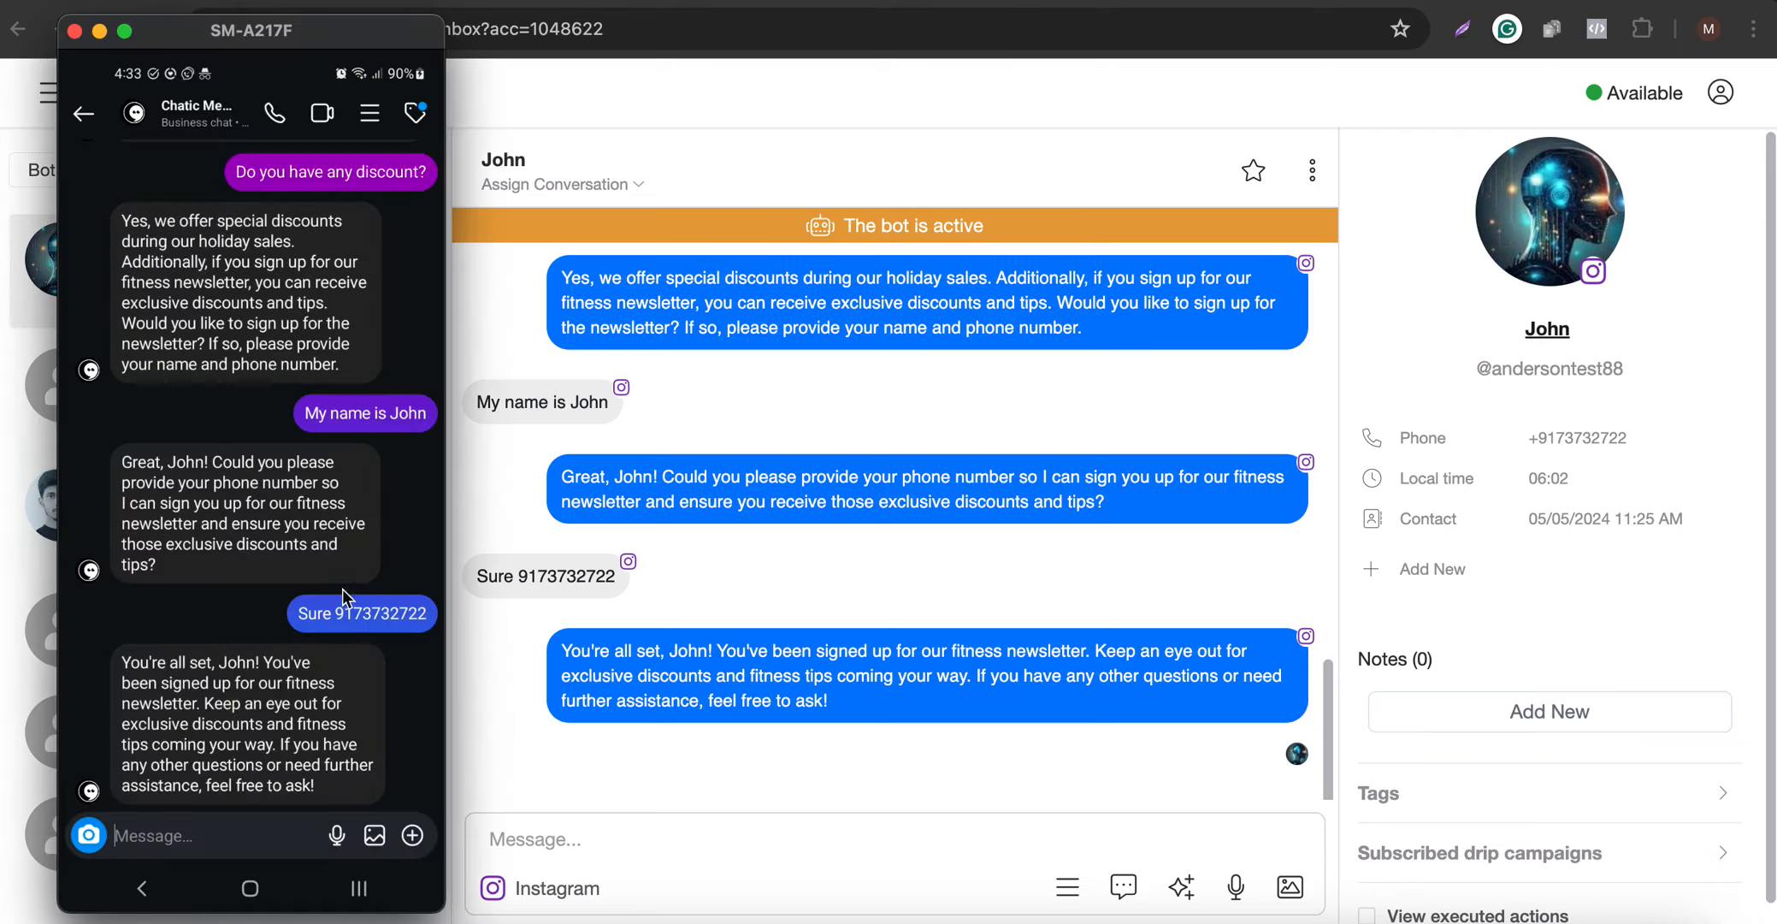
pyautogui.click(1690, 343)
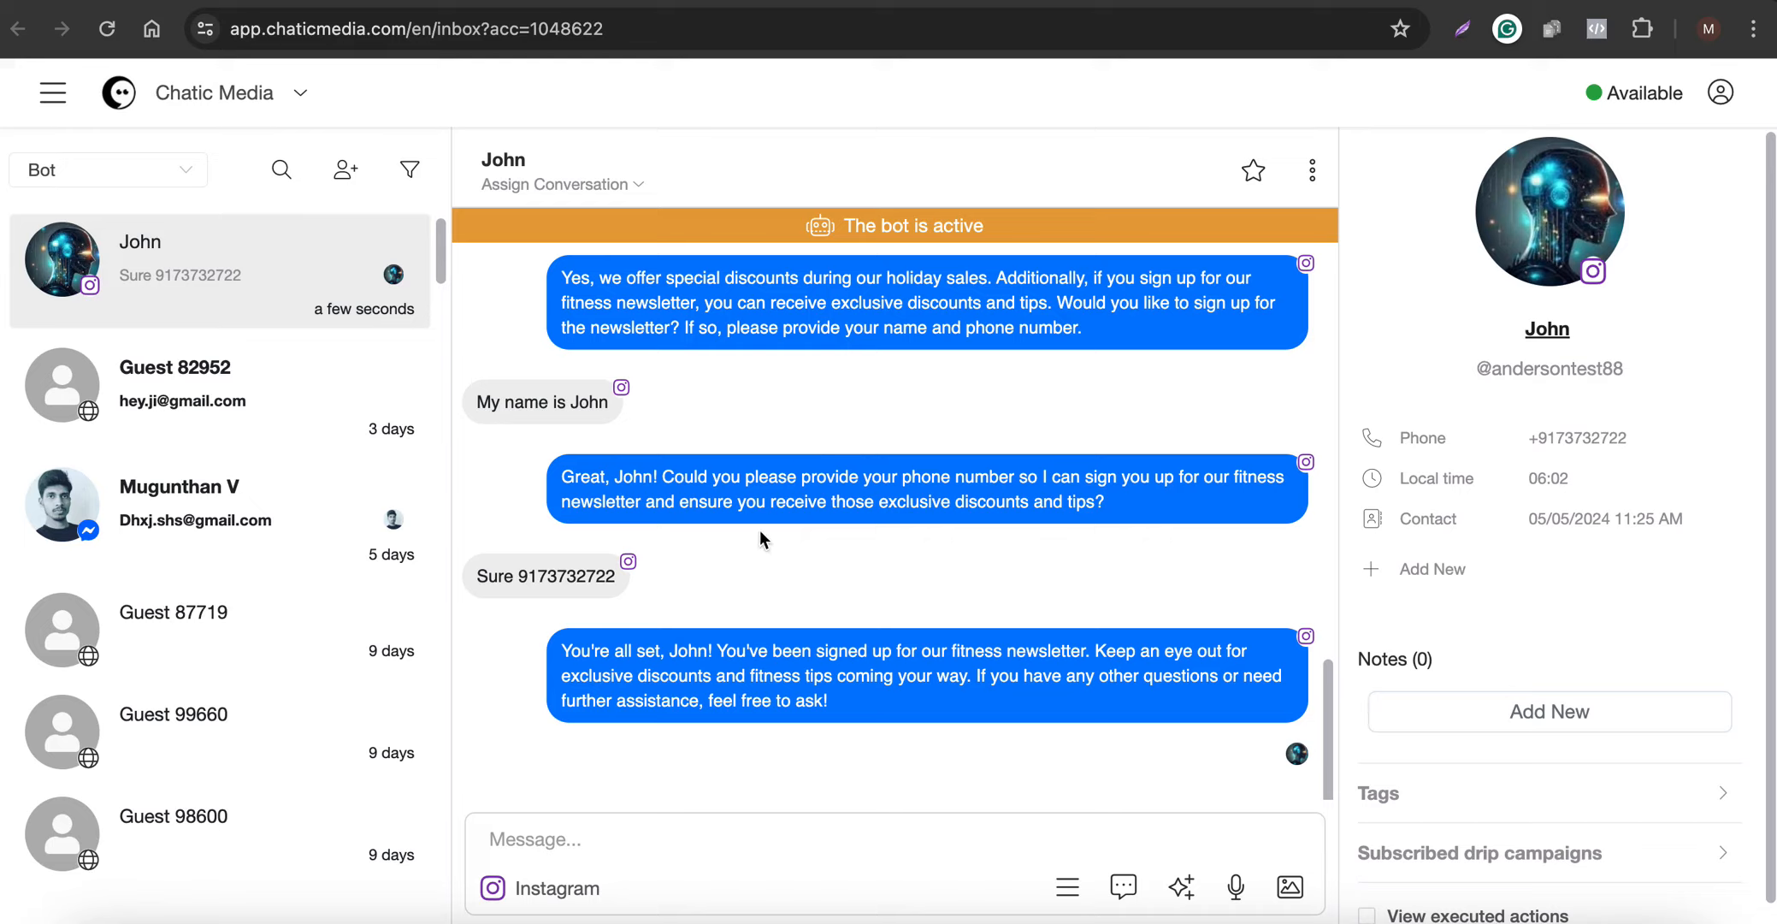
pyautogui.click(380, 0)
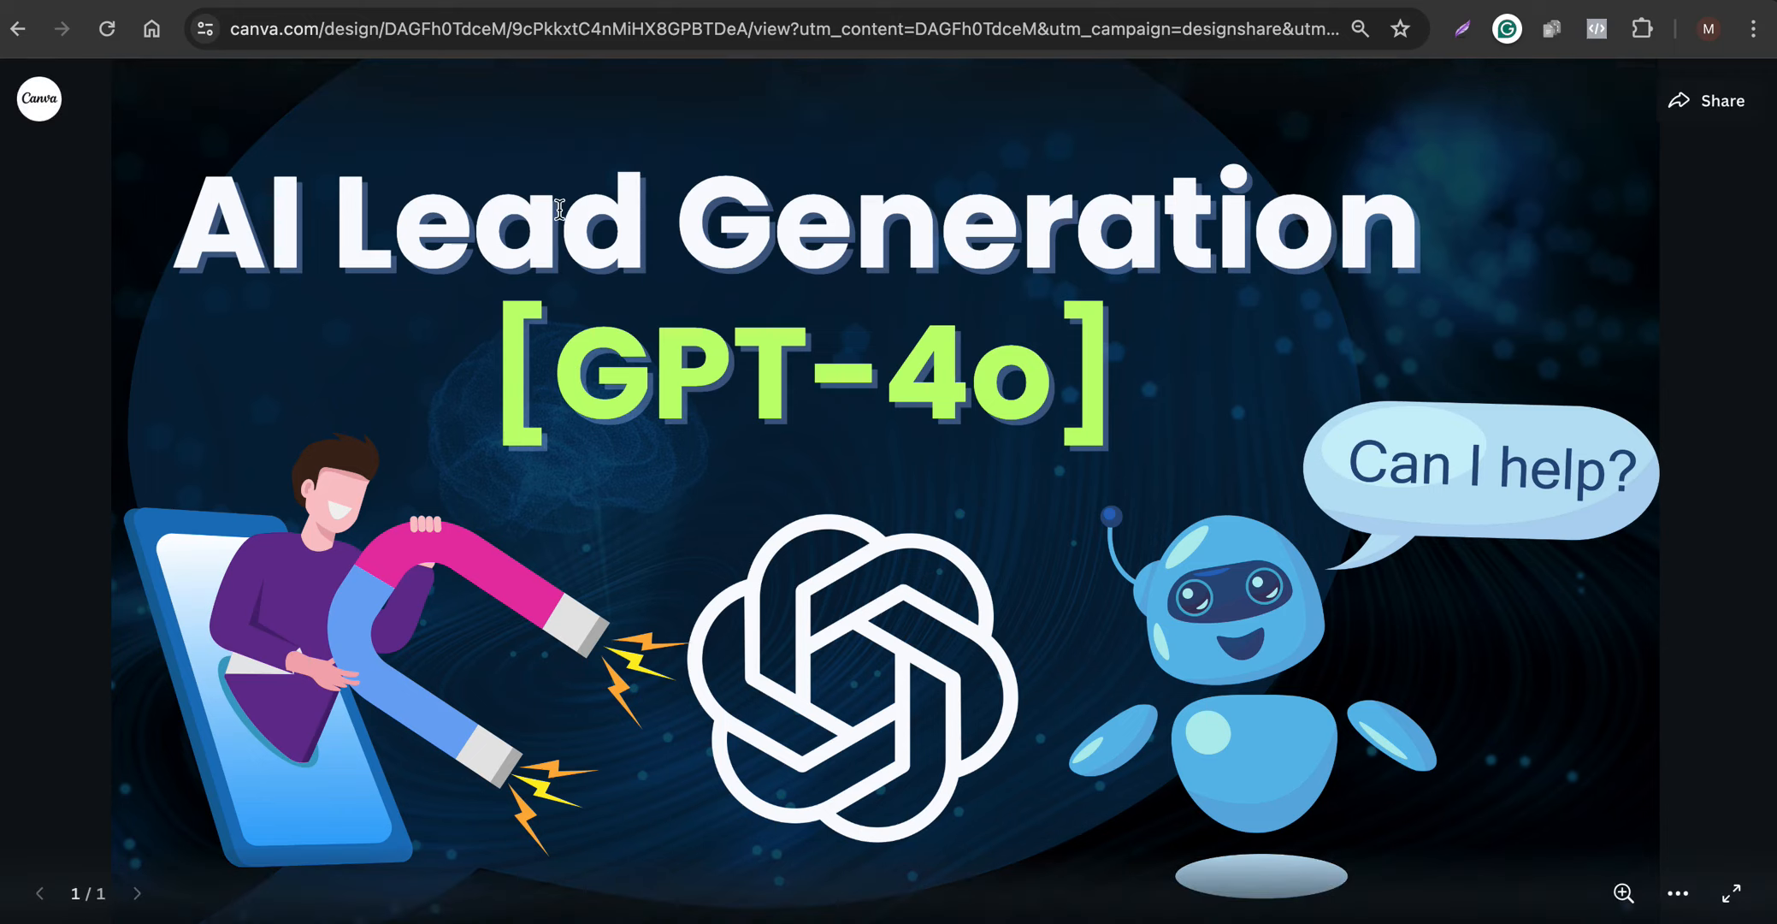